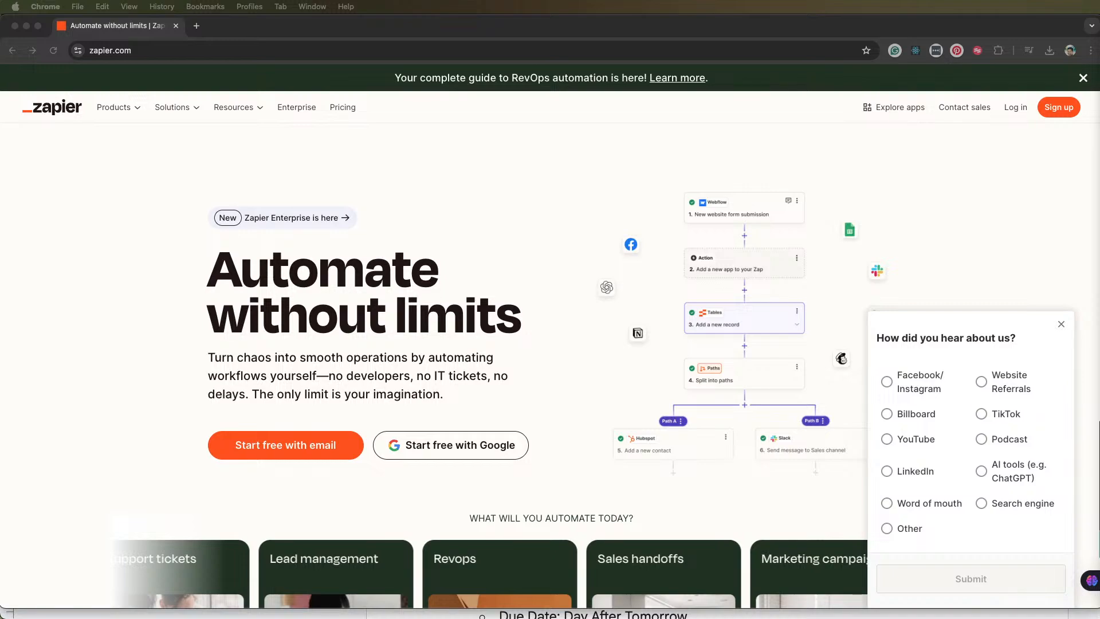
# Answer the "How did you hear about us?" survey with YouTube, submit it and dismiss the thank-you message
pyautogui.click(811, 167)
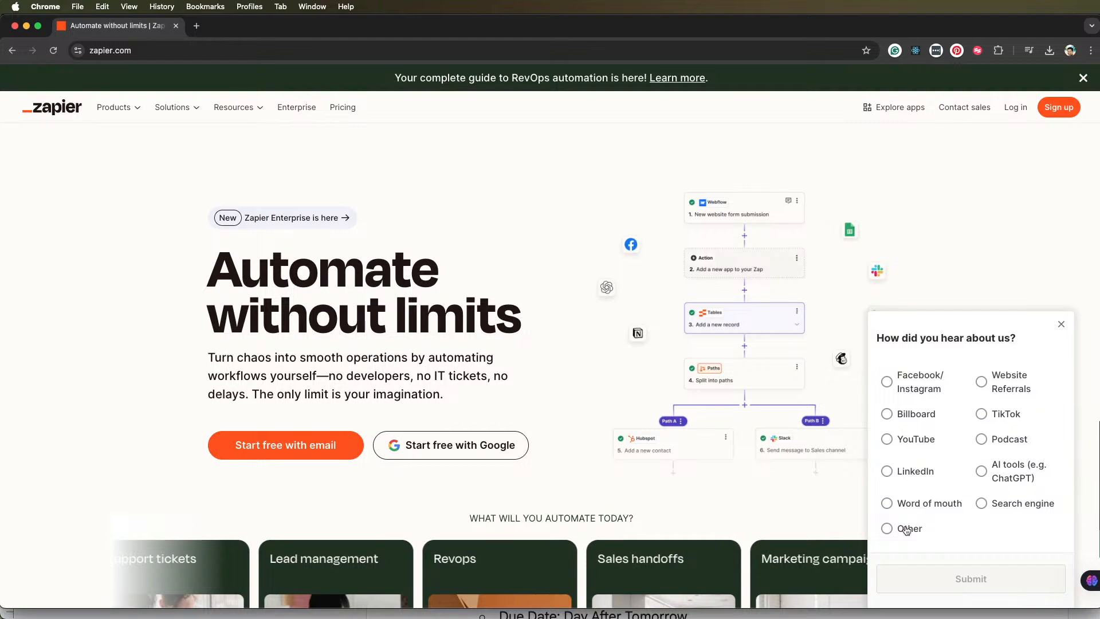
pyautogui.click(890, 440)
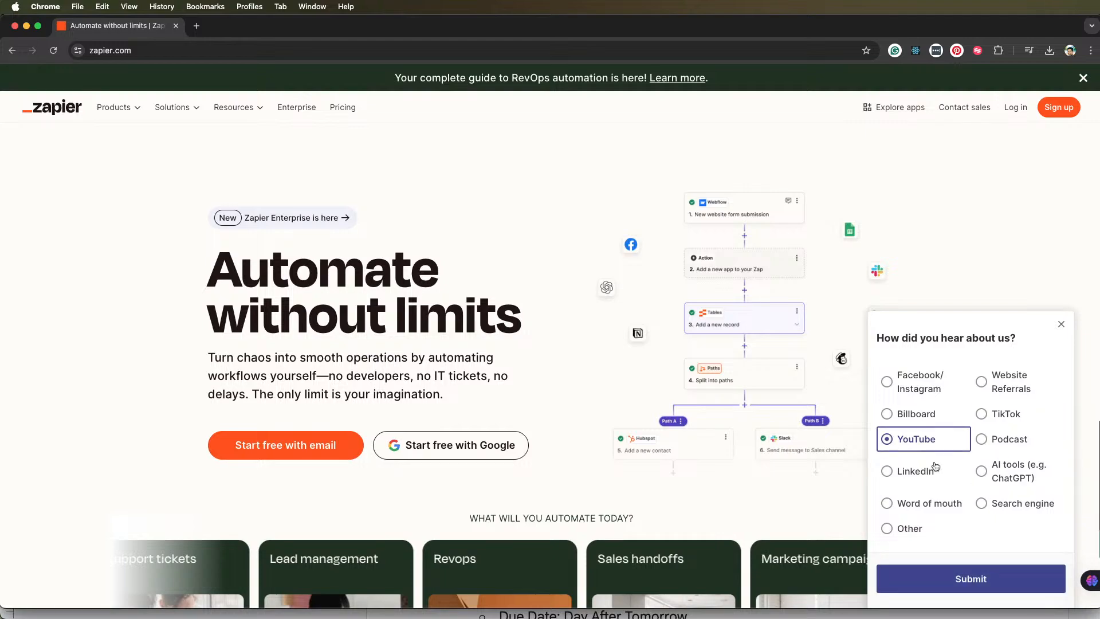
pyautogui.click(998, 572)
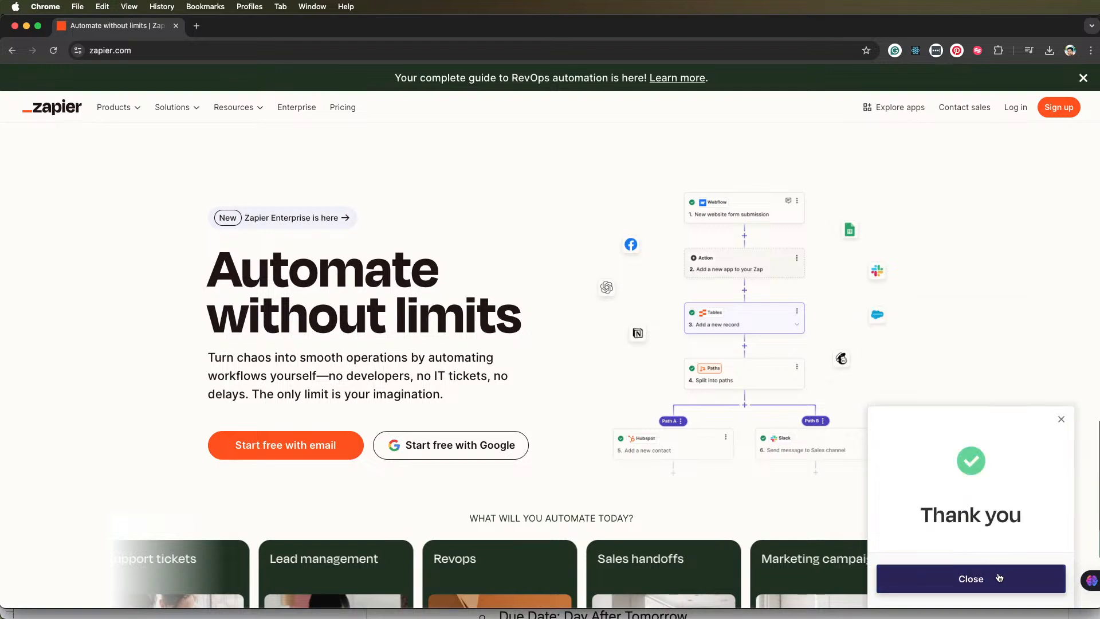
pyautogui.click(998, 575)
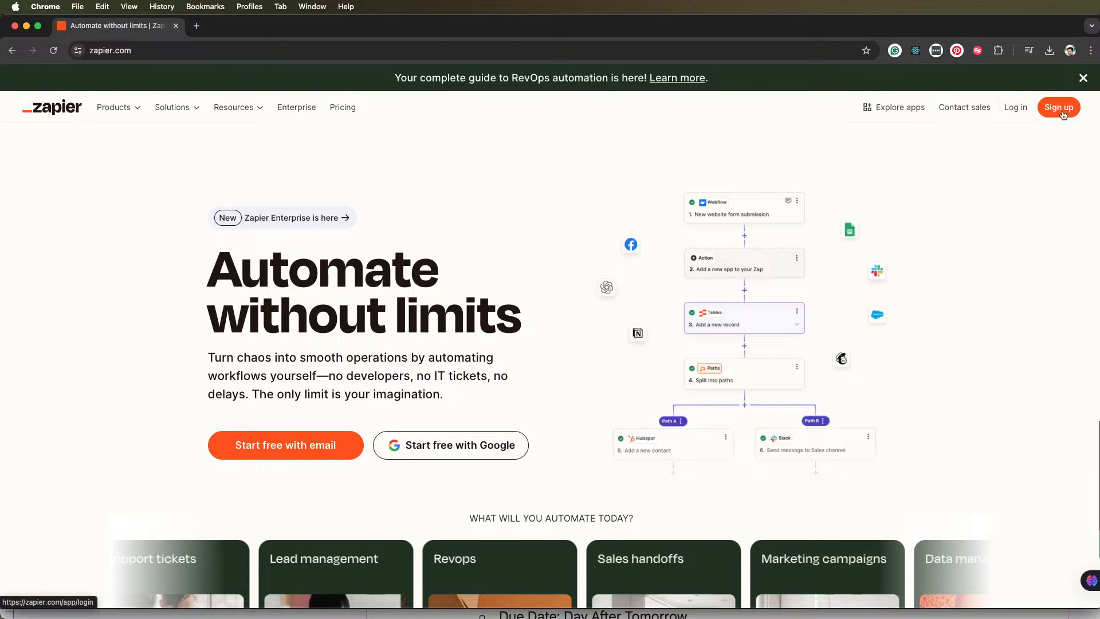
# Log in to Zapier with the existing Google account and approve sharing its profile details
pyautogui.click(1013, 113)
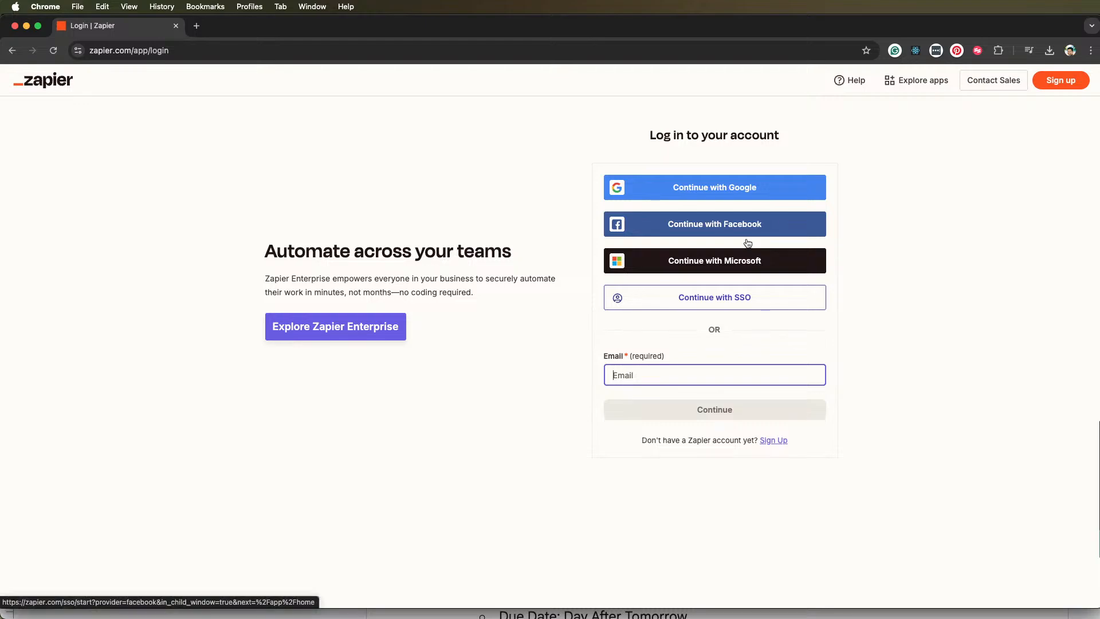
pyautogui.click(716, 185)
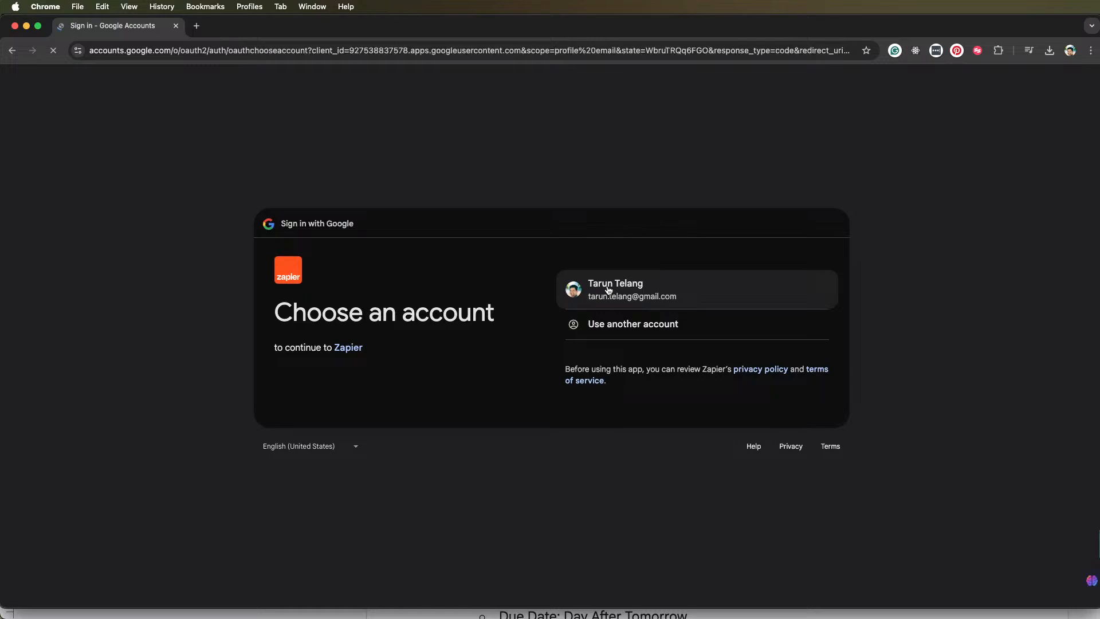
pyautogui.click(634, 302)
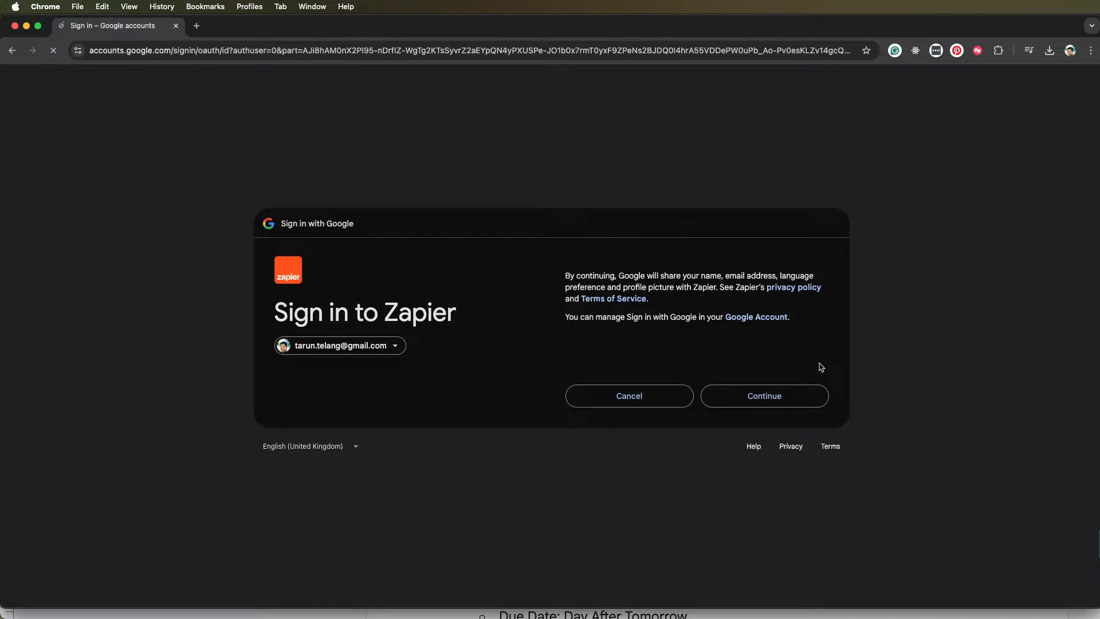
pyautogui.click(772, 401)
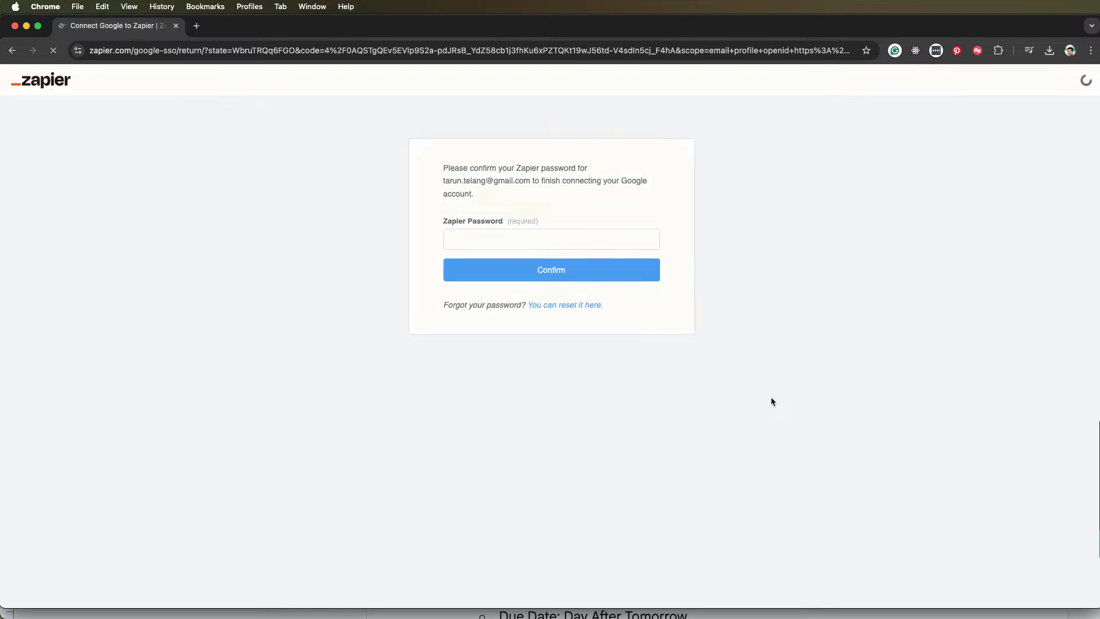
# Enter the Zapier account password in the form for connecting the Google account
pyautogui.click(468, 240)
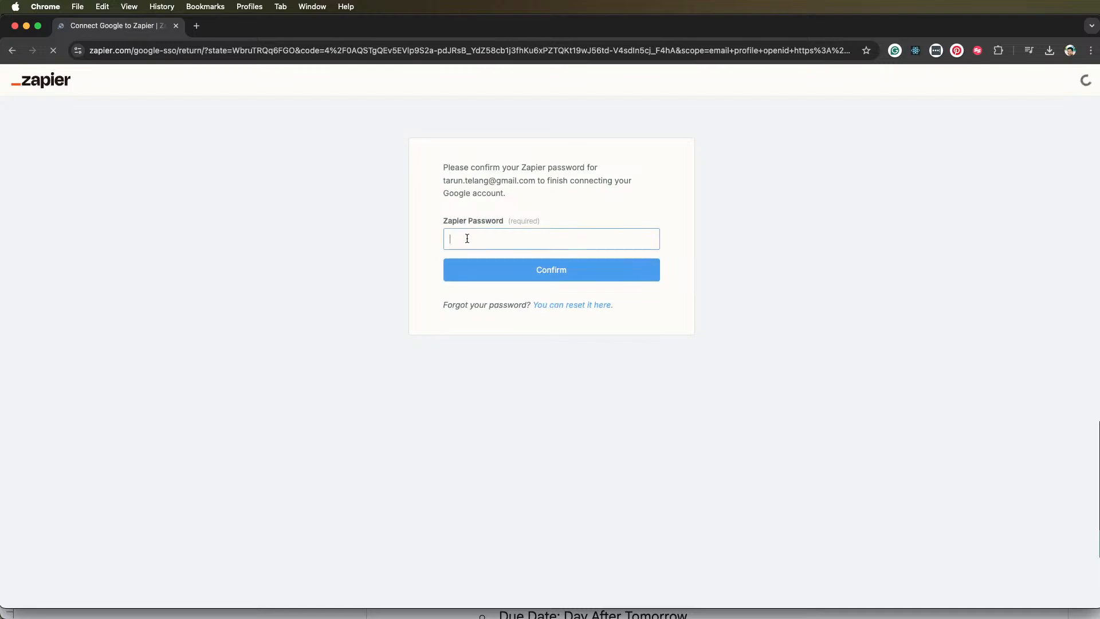
pyautogui.write('•••')
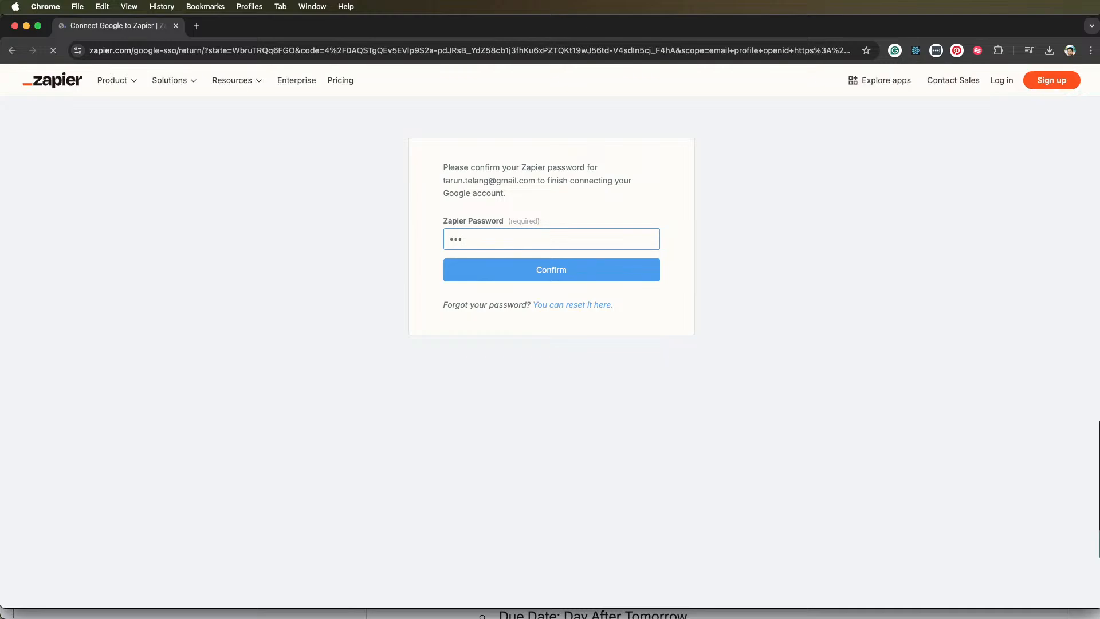
pyautogui.write('••••••')
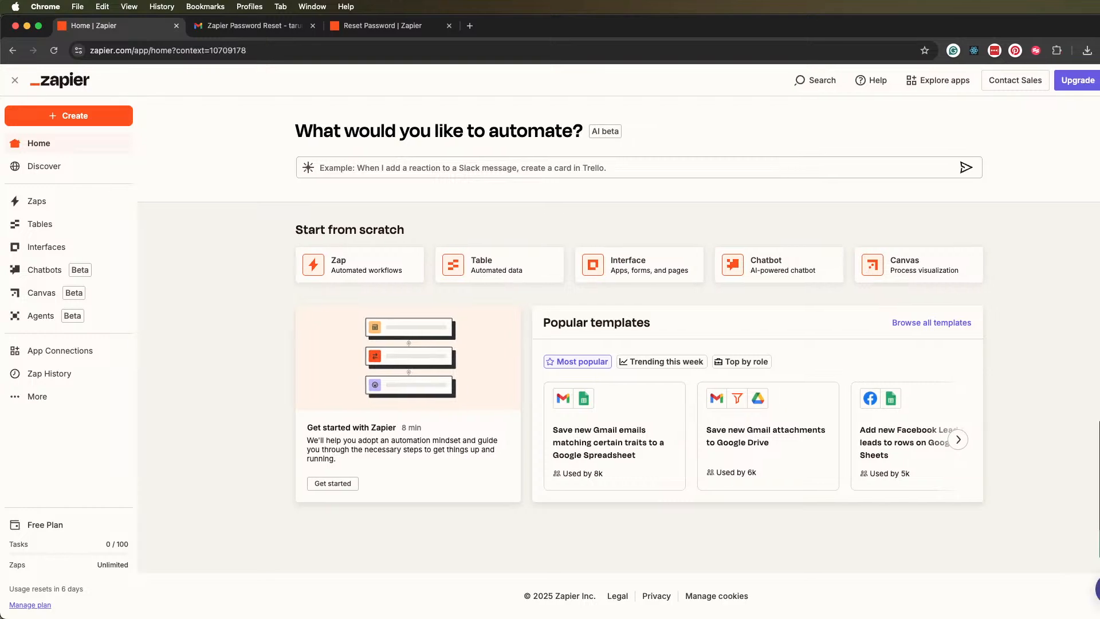
pyautogui.moveTo(1099, 295); pyautogui.dragTo(1094, 296)
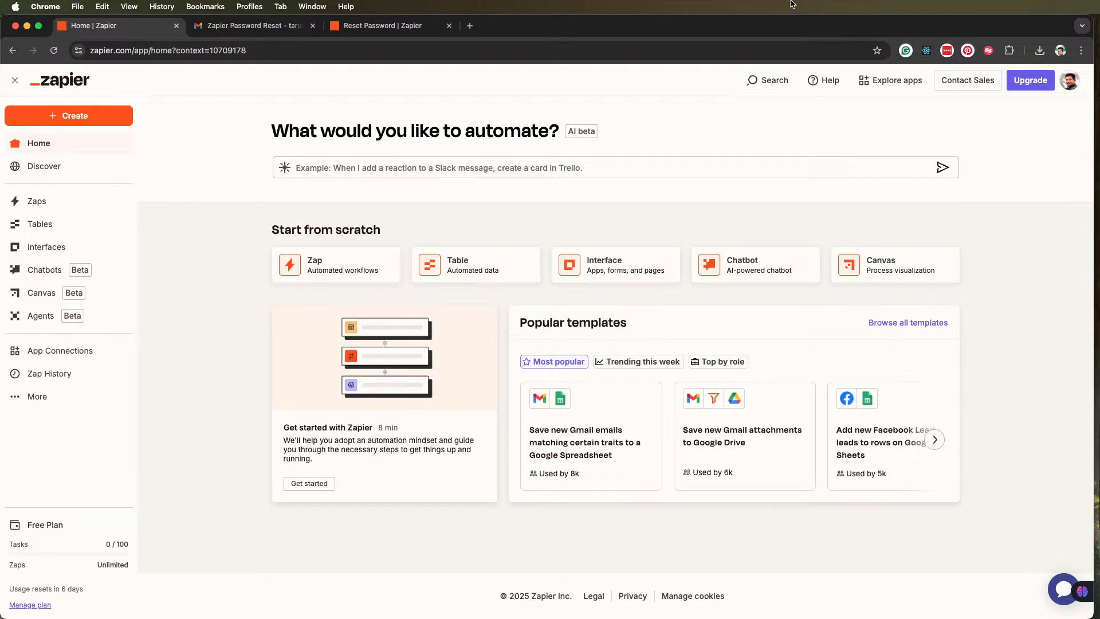
pyautogui.click(470, 26)
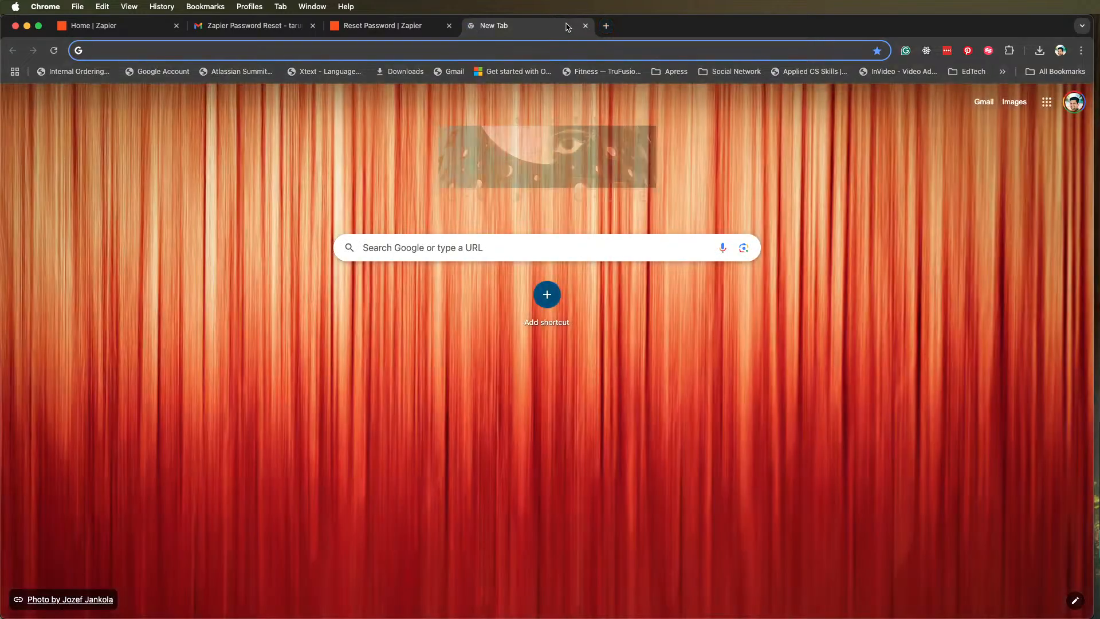
pyautogui.press('super+w')
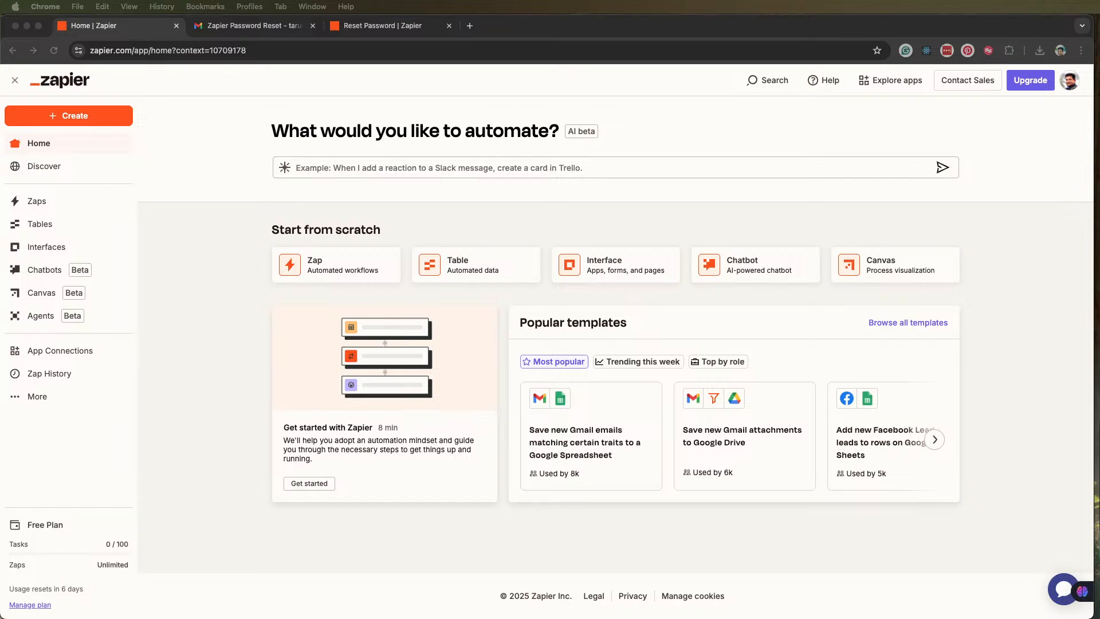
# Bring the Study Plan spreadsheet window into view to examine its tasks and due dates, and move it aside
pyautogui.moveTo(1099, 172); pyautogui.dragTo(585, 60)
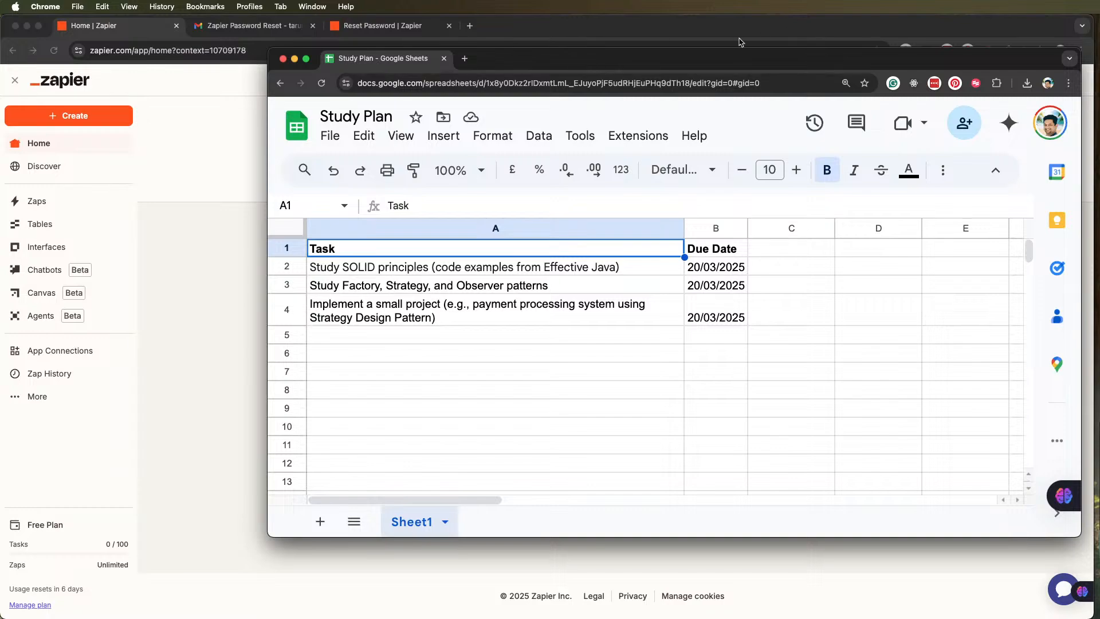
pyautogui.moveTo(584, 59); pyautogui.dragTo(968, 27)
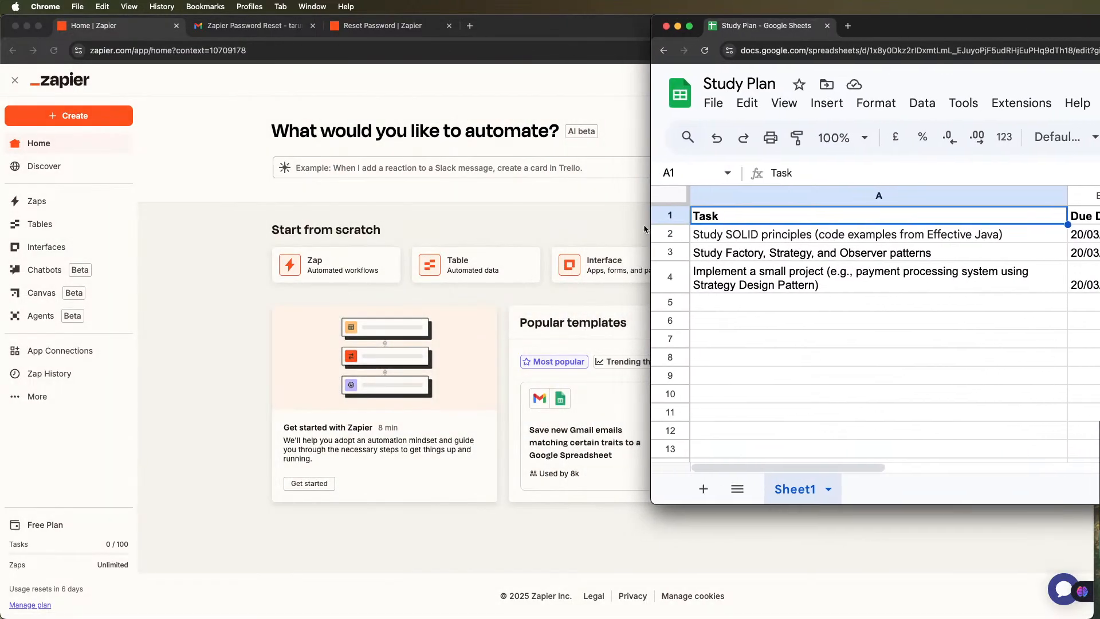
pyautogui.moveTo(650, 224); pyautogui.dragTo(1099, 202)
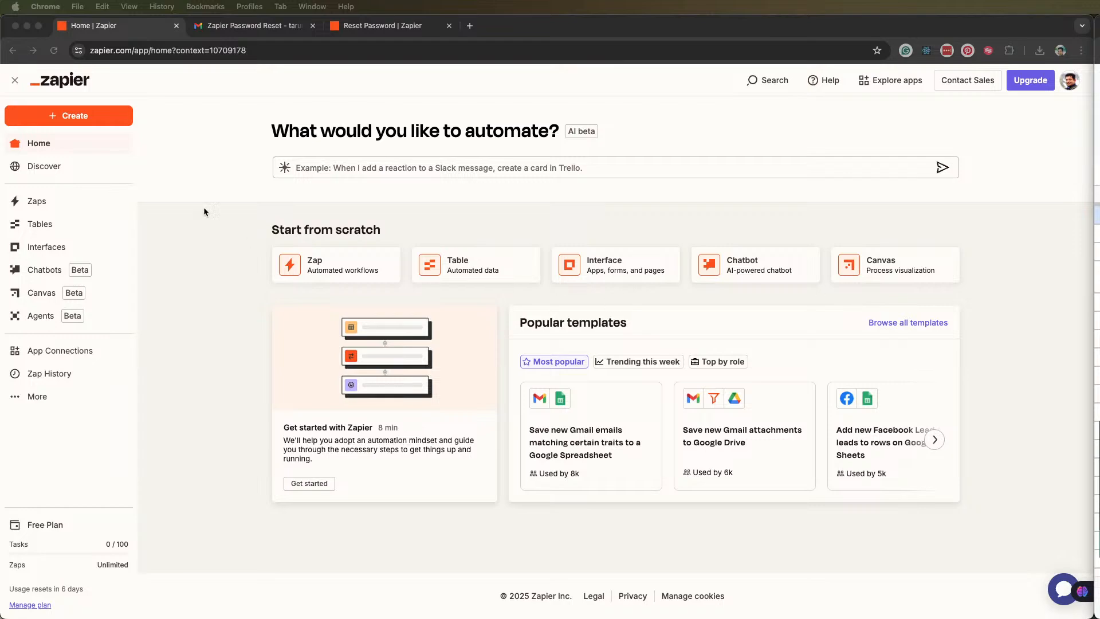
# Create a new Zap for an automated workflow
pyautogui.click(95, 118)
pyautogui.click(75, 117)
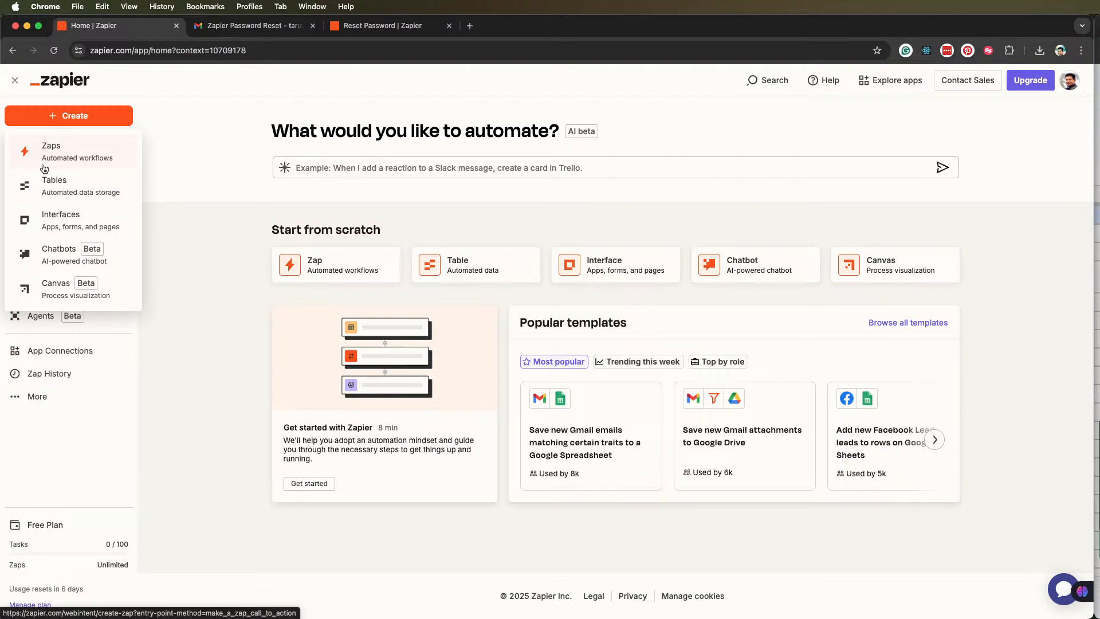
pyautogui.click(55, 151)
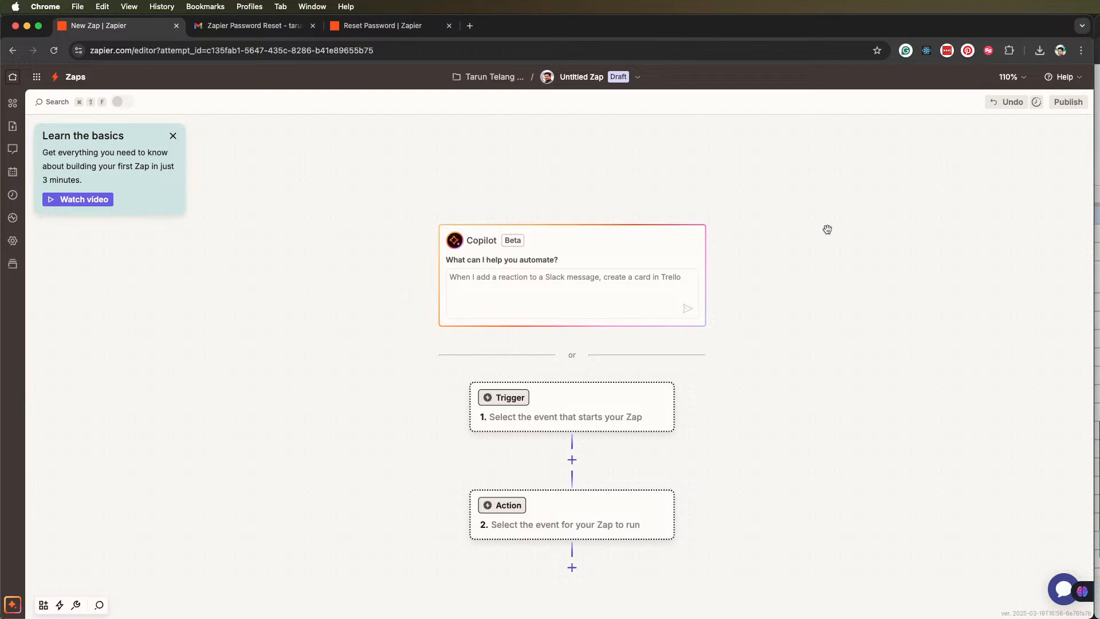
# Set the Zap's trigger to Google Sheets with the New or Updated Spreadsheet Row event
pyautogui.click(513, 396)
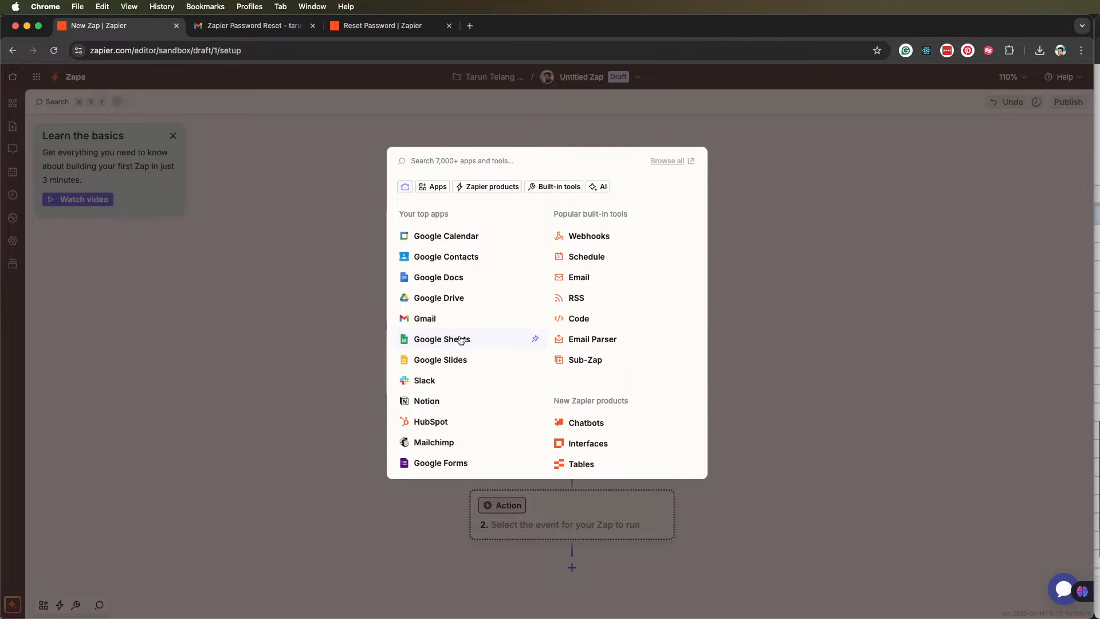
pyautogui.click(442, 339)
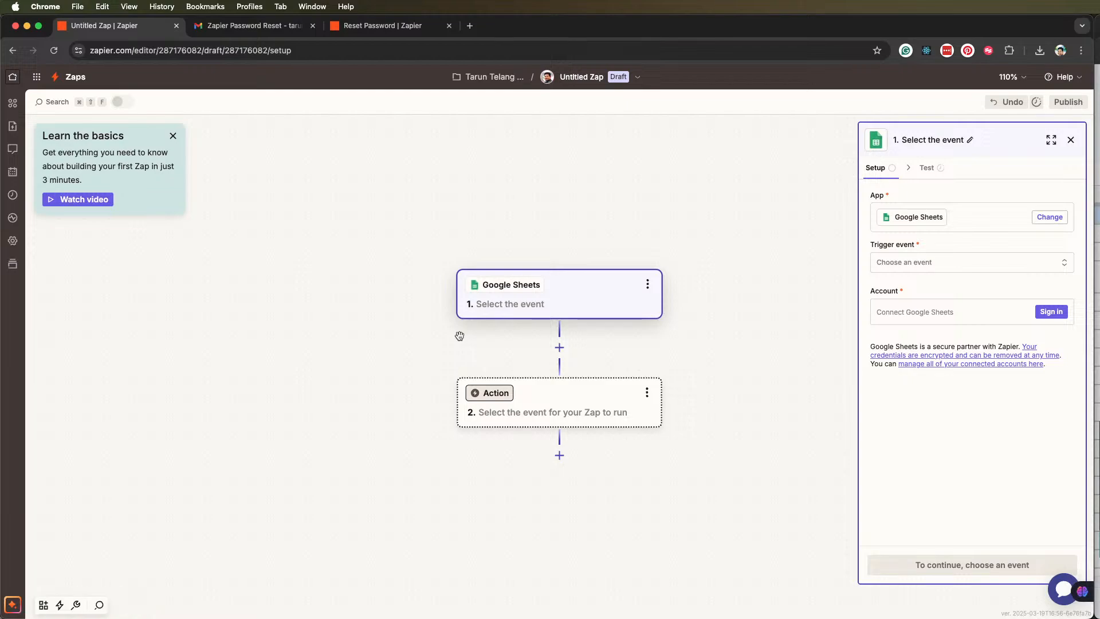
pyautogui.click(970, 267)
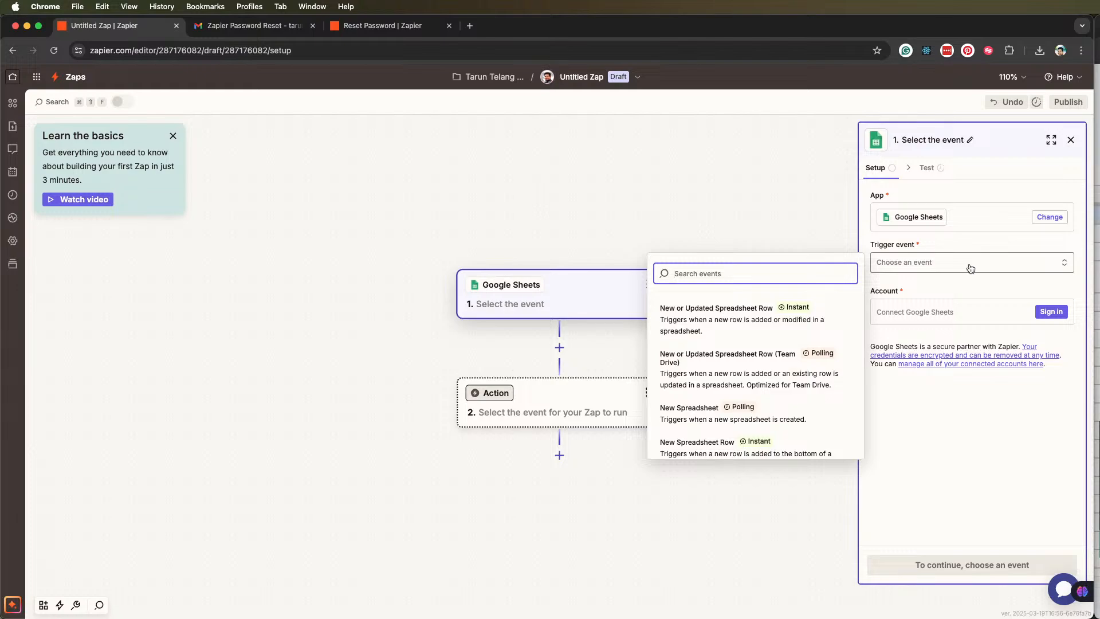
pyautogui.click(733, 319)
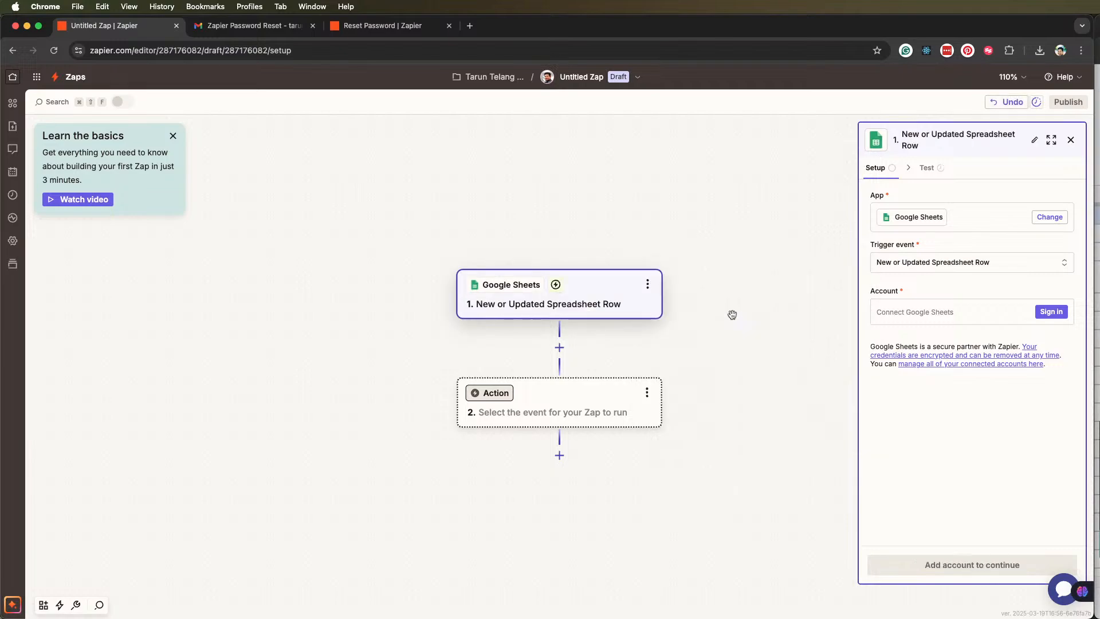
# Connect the Google Sheets account to the trigger, allow Zapier access to it and continue to the trigger configuration
pyautogui.click(1049, 313)
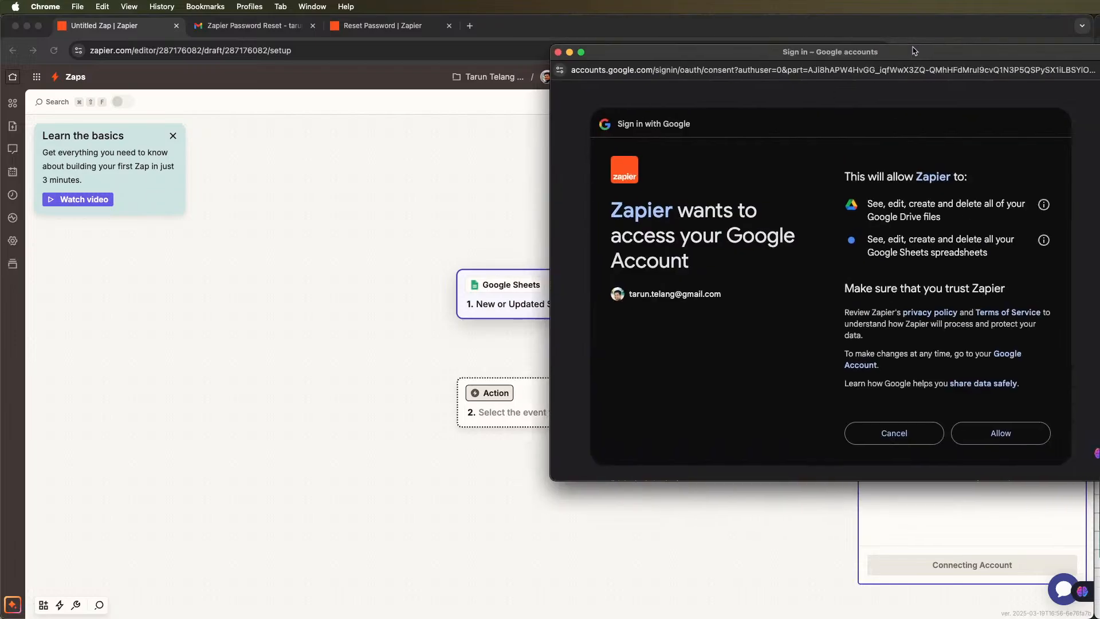
pyautogui.click(961, 430)
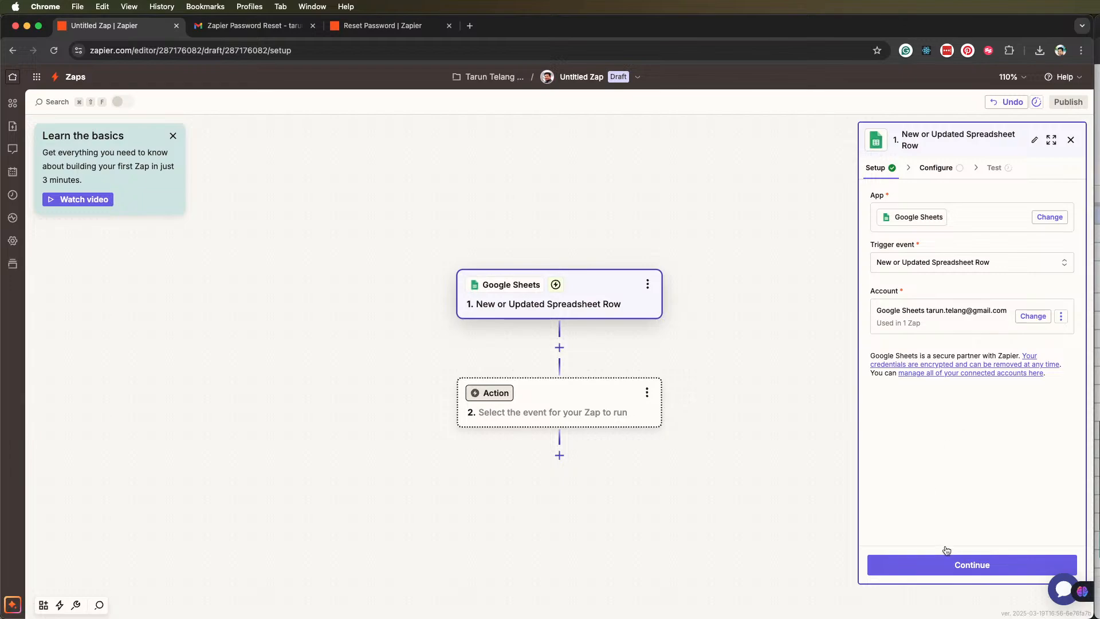
pyautogui.click(976, 566)
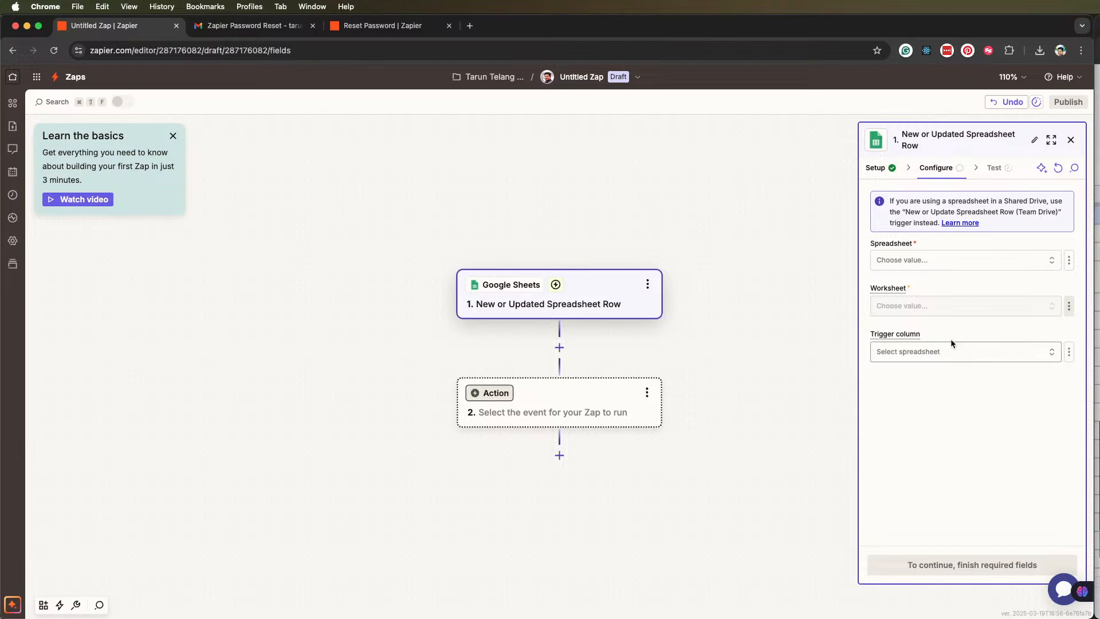
# Set the trigger's spreadsheet to Study Plan and its worksheet to Sheet1
pyautogui.click(1014, 261)
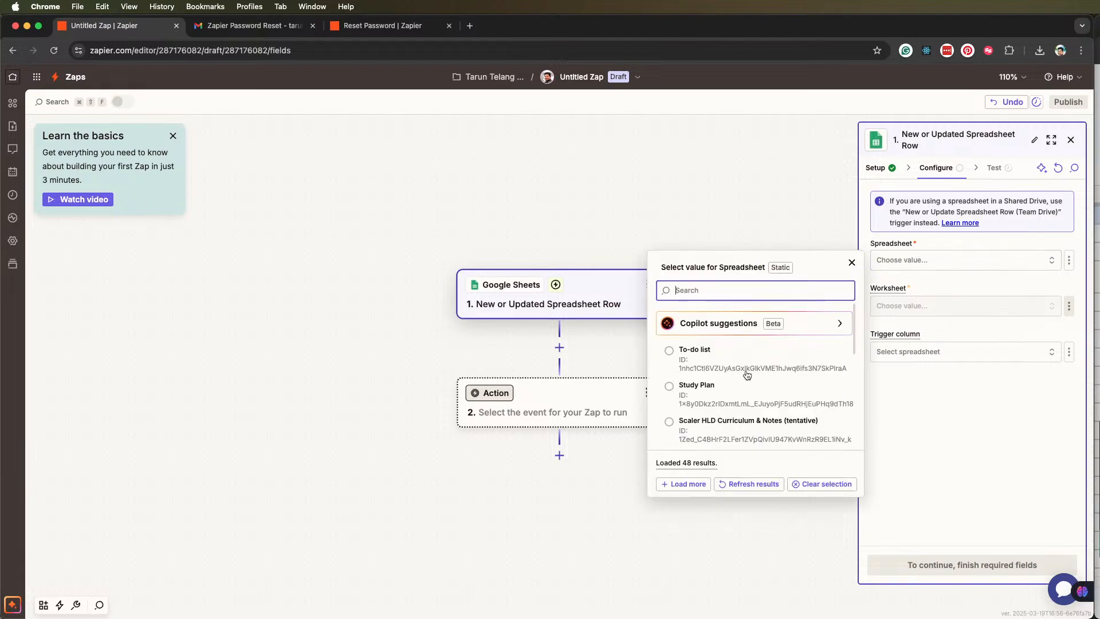
pyautogui.click(704, 389)
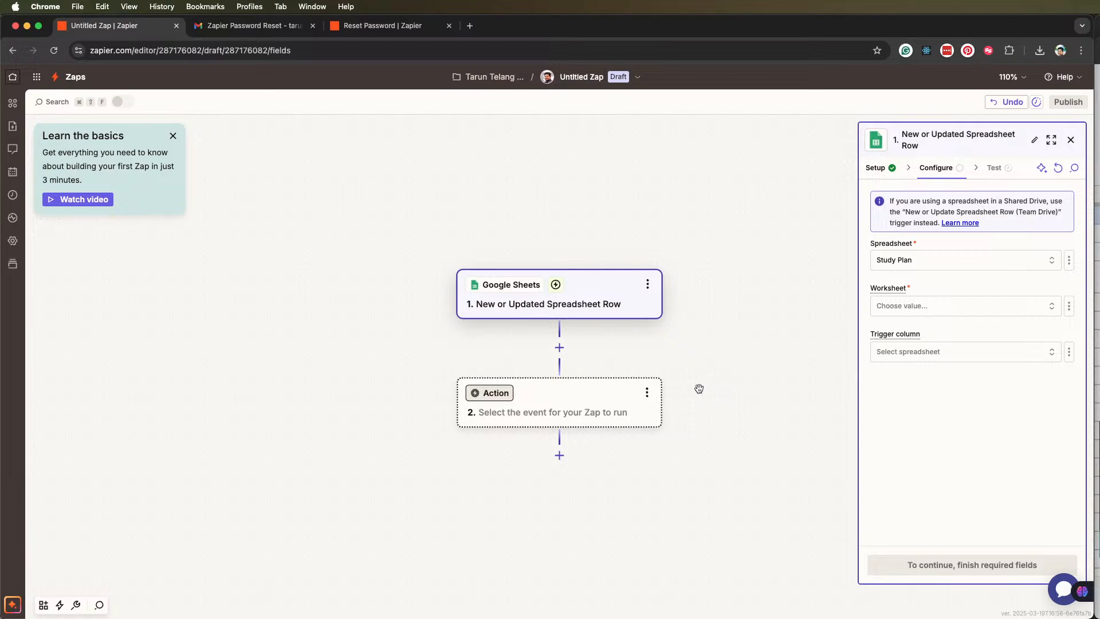
pyautogui.click(1000, 311)
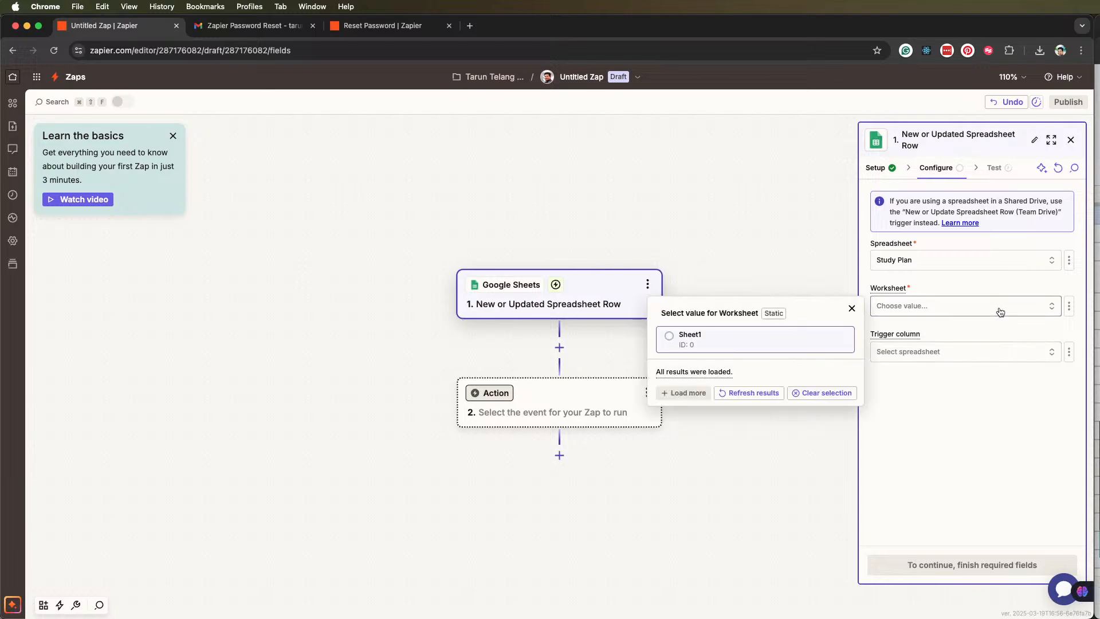
pyautogui.click(1030, 314)
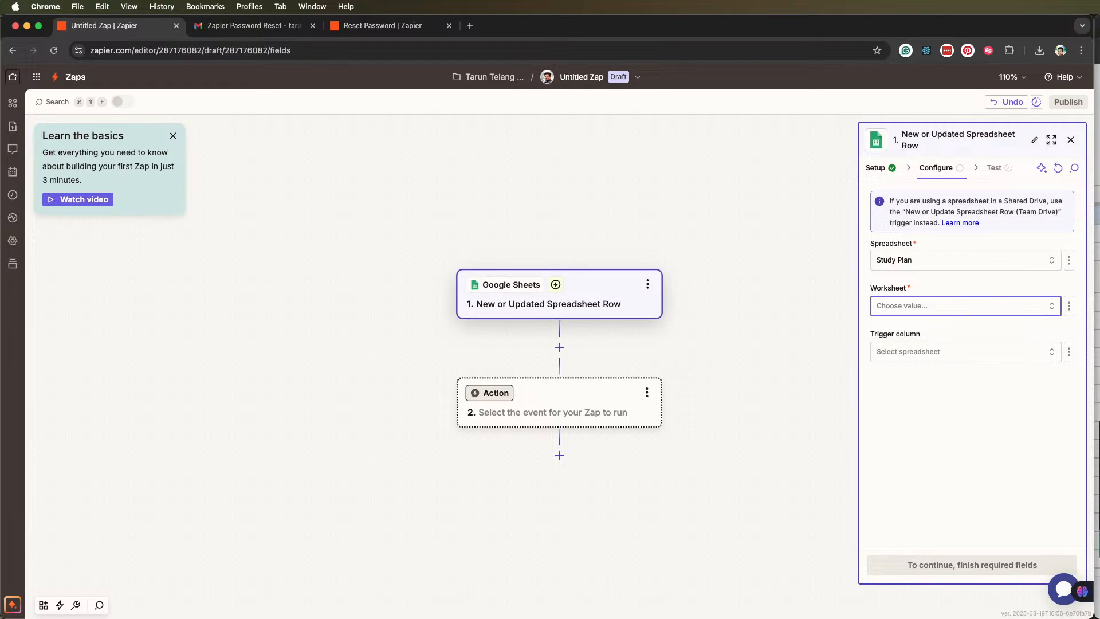
pyautogui.click(1097, 314)
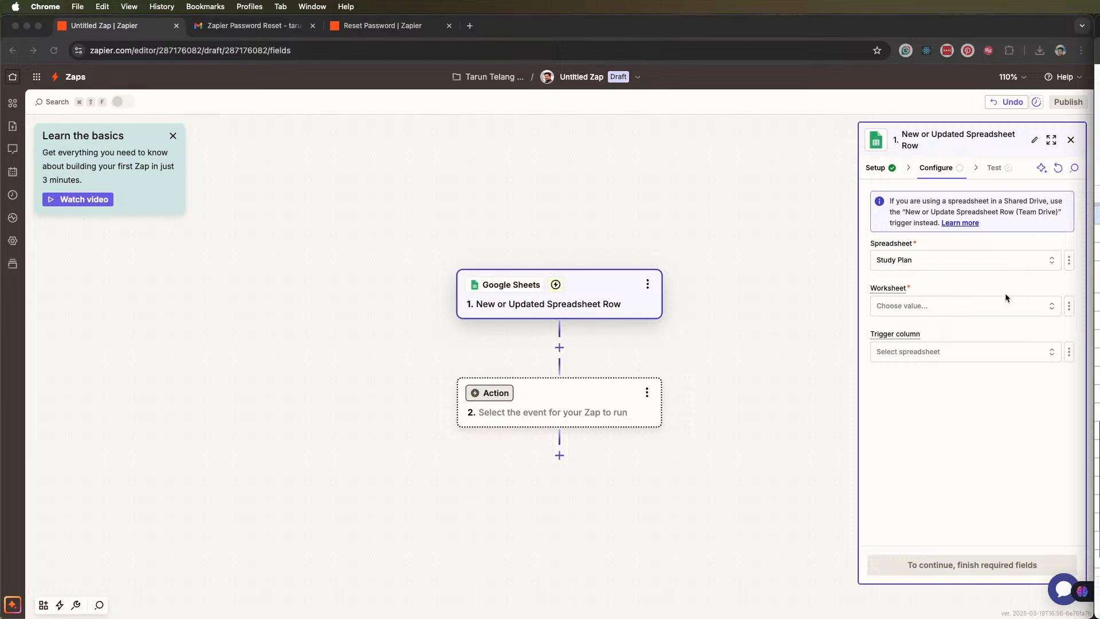
pyautogui.click(1007, 311)
pyautogui.click(955, 306)
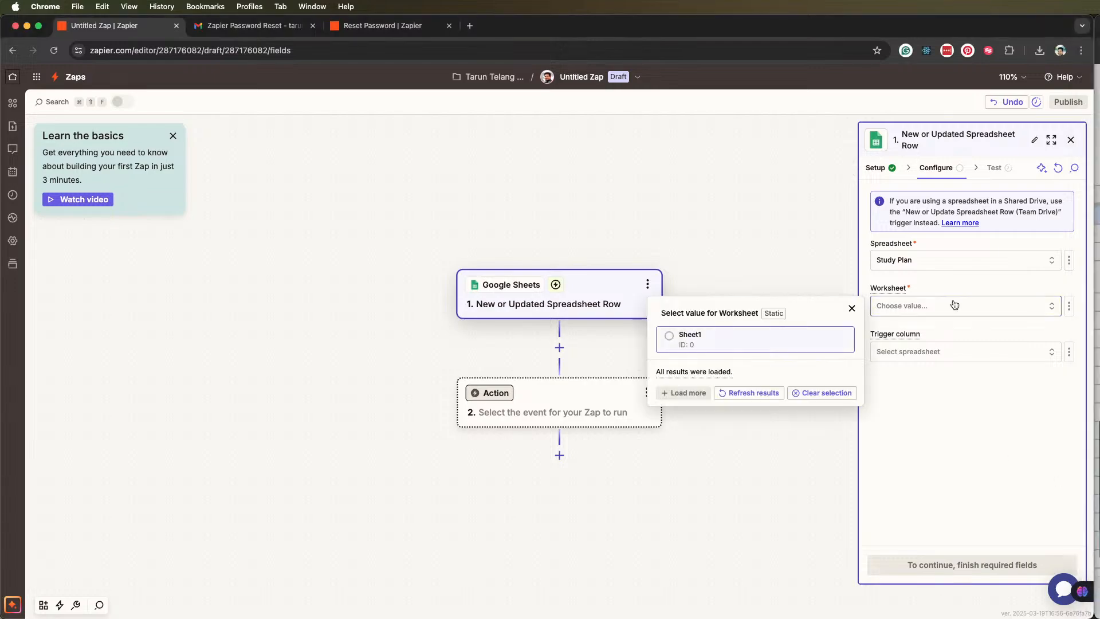
pyautogui.click(672, 338)
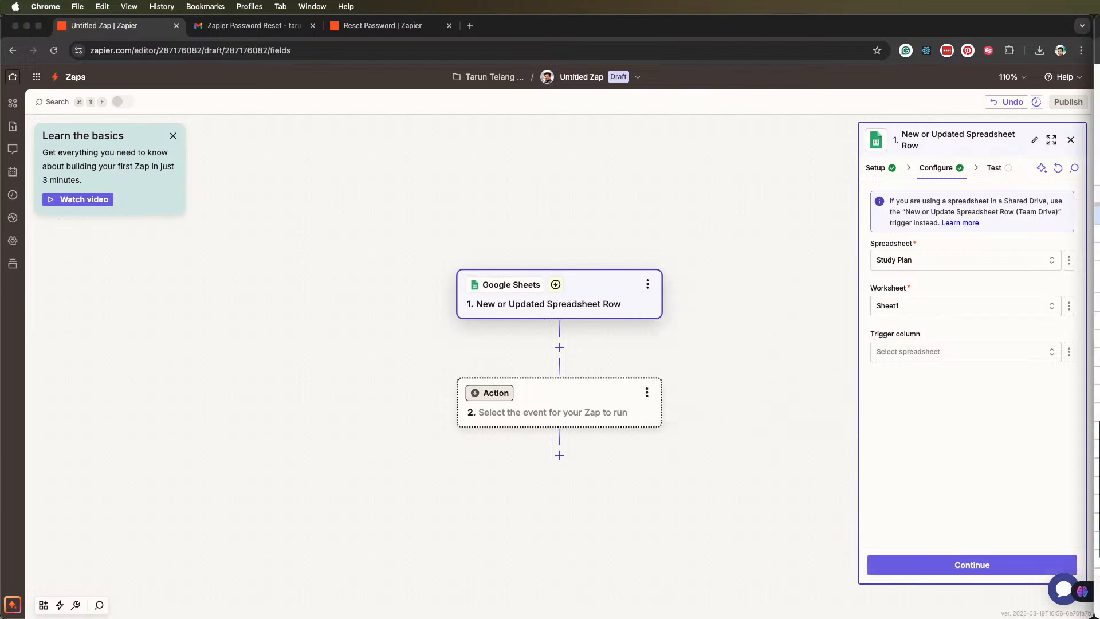
# Change the trigger's worksheet to Tasks
pyautogui.click(1011, 306)
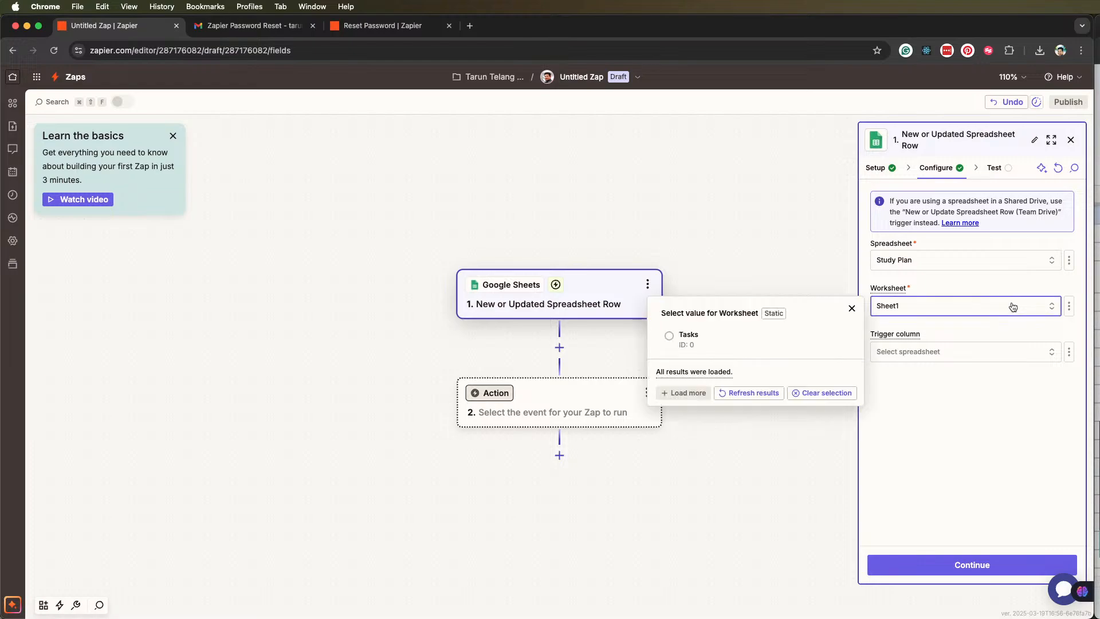
pyautogui.click(668, 334)
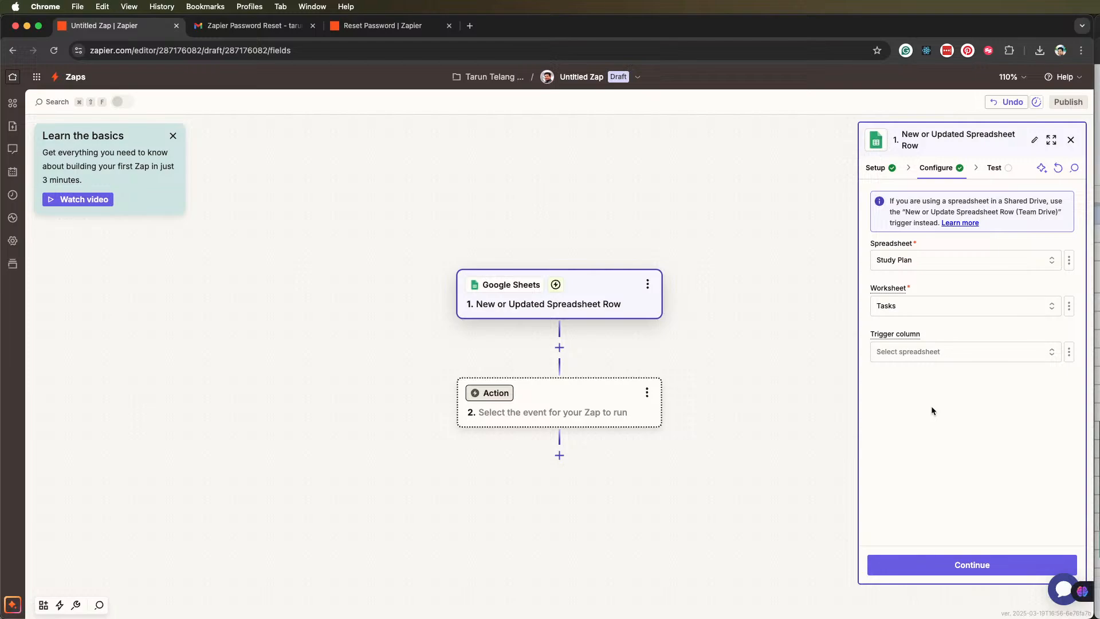
# Set the trigger column to Task and read the explanation of the Trigger column field
pyautogui.click(980, 350)
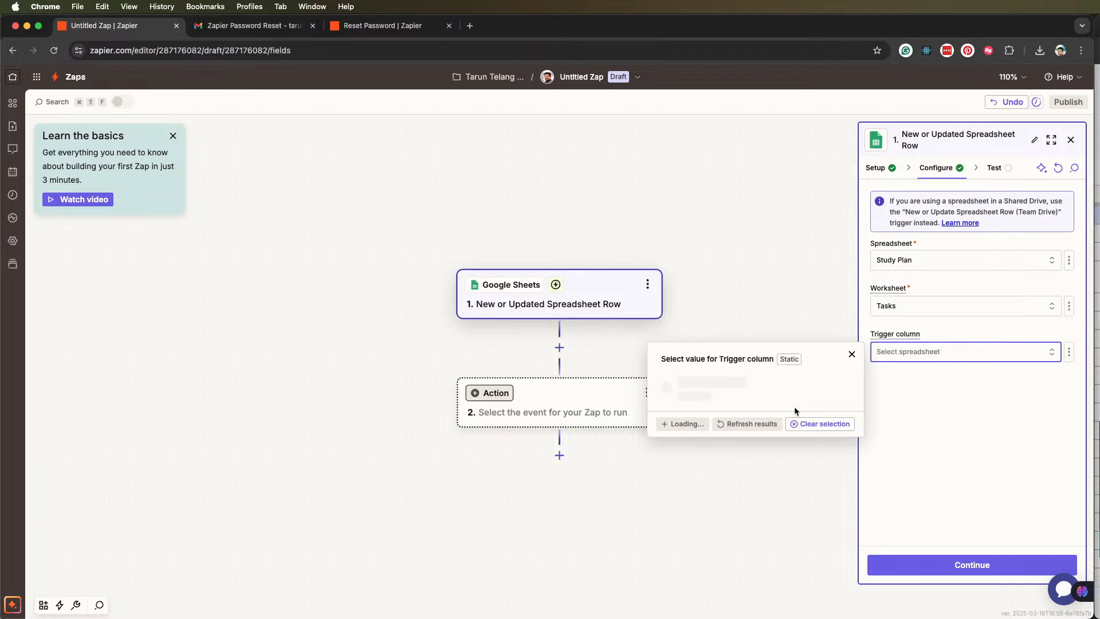
pyautogui.click(668, 383)
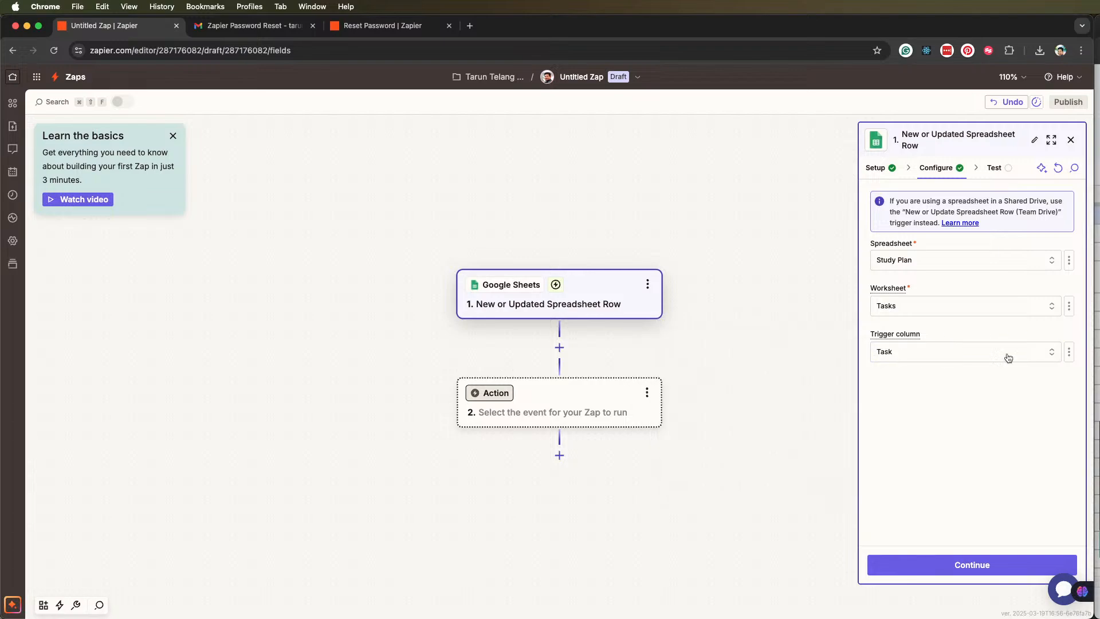
pyautogui.click(1069, 351)
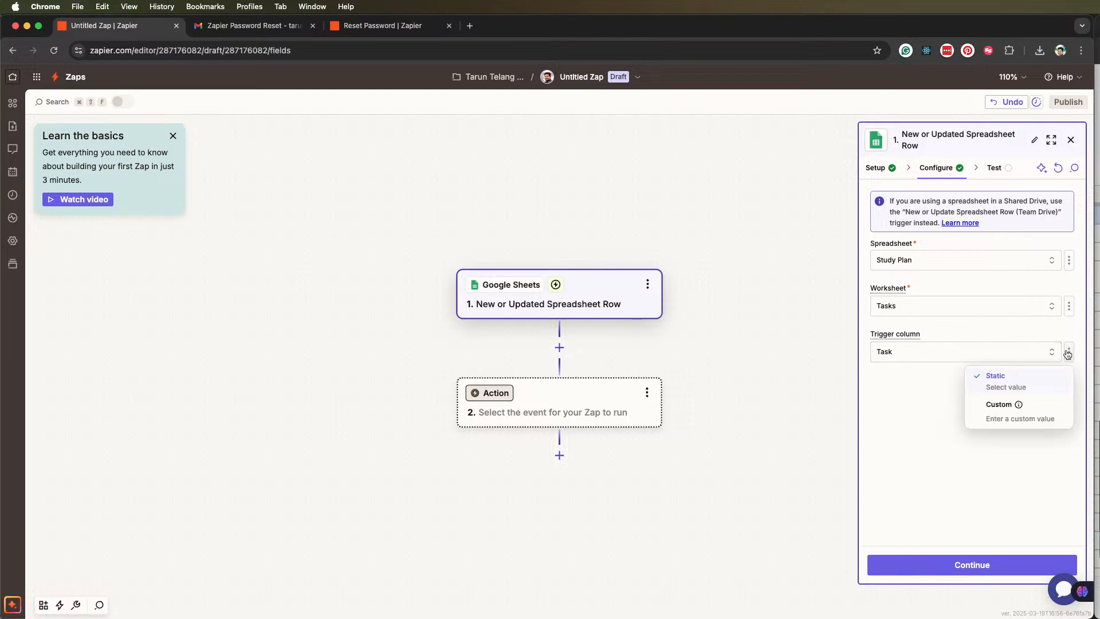
pyautogui.click(950, 417)
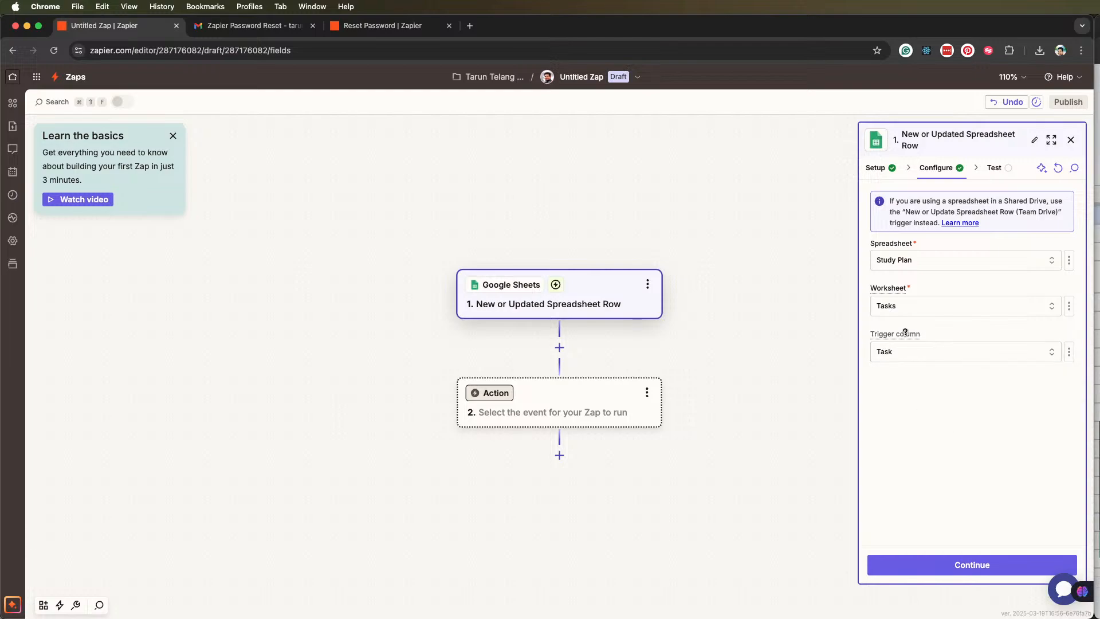
pyautogui.moveTo(906, 332)
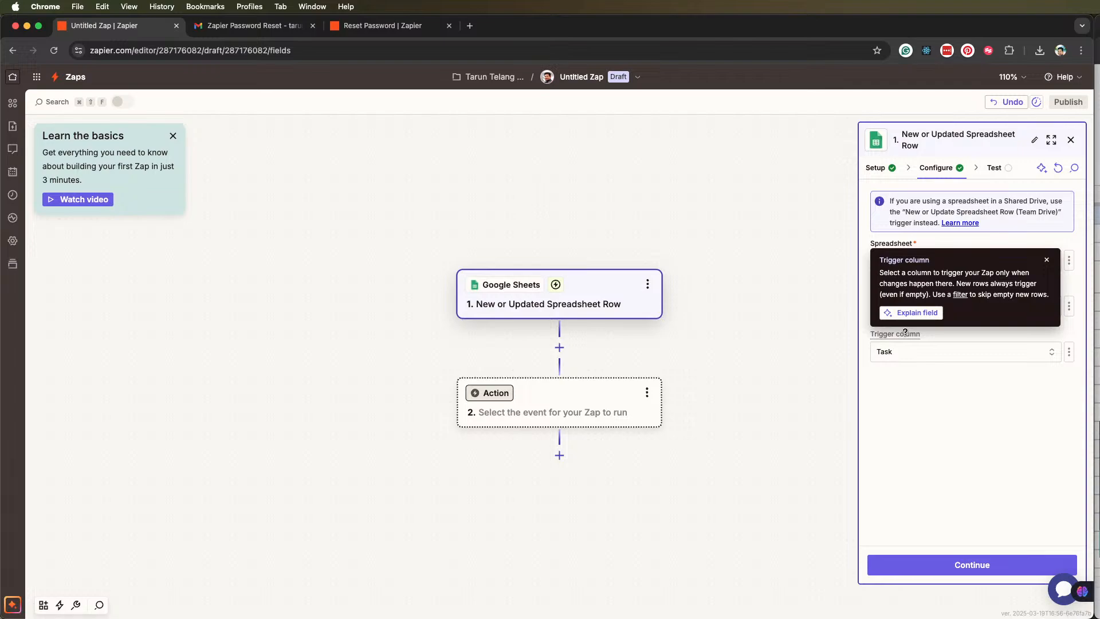
pyautogui.click(1047, 260)
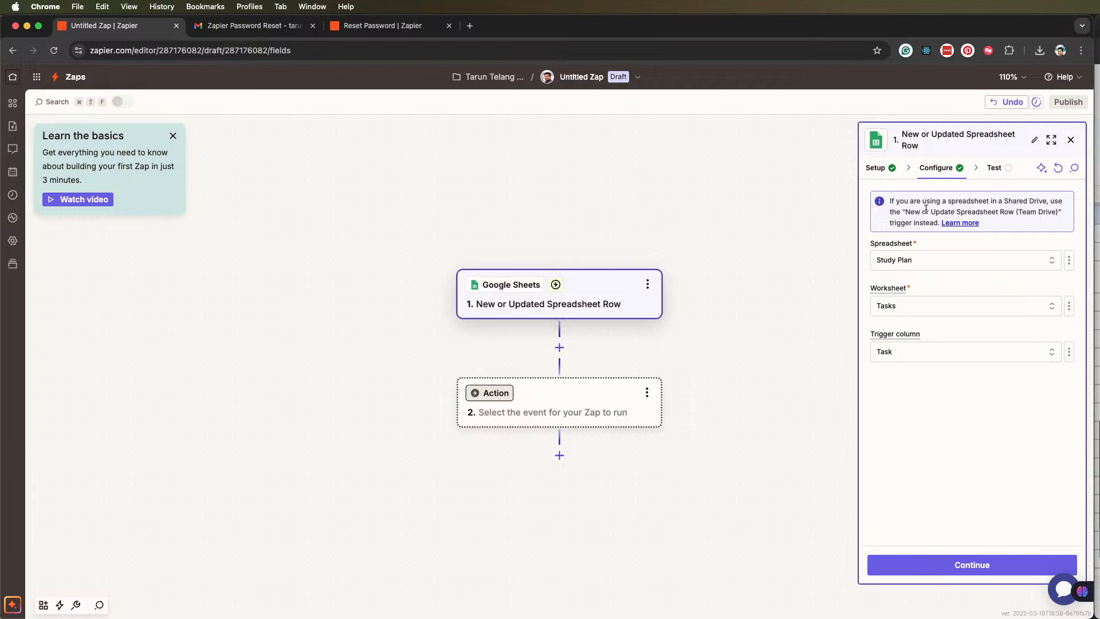
# Try Due Date as the trigger column and switch the selection back to Task
pyautogui.click(1003, 167)
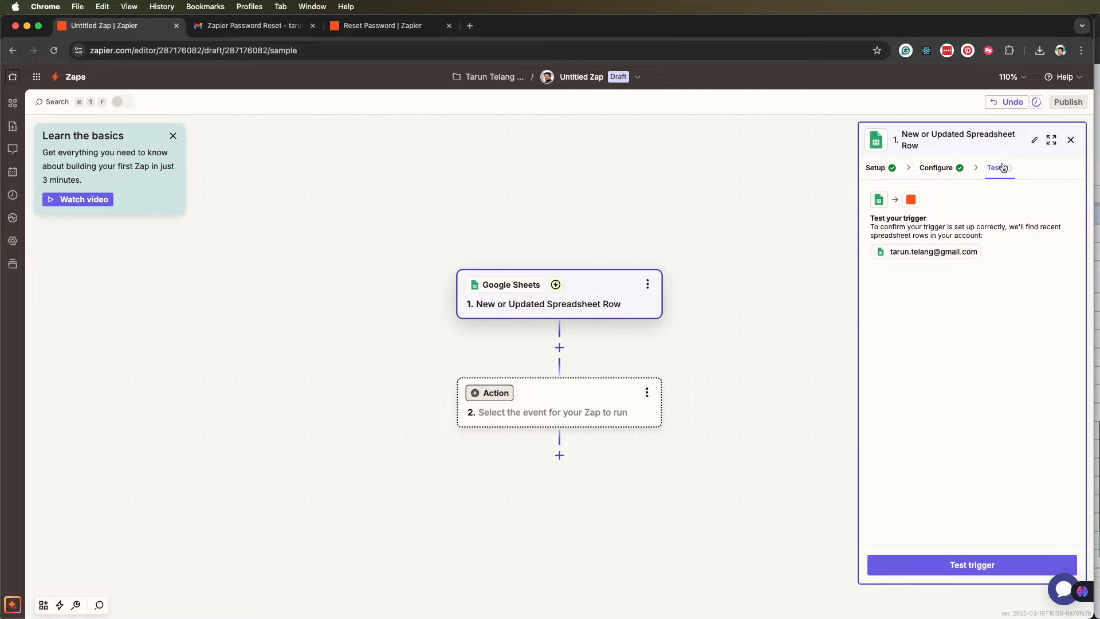
pyautogui.click(934, 167)
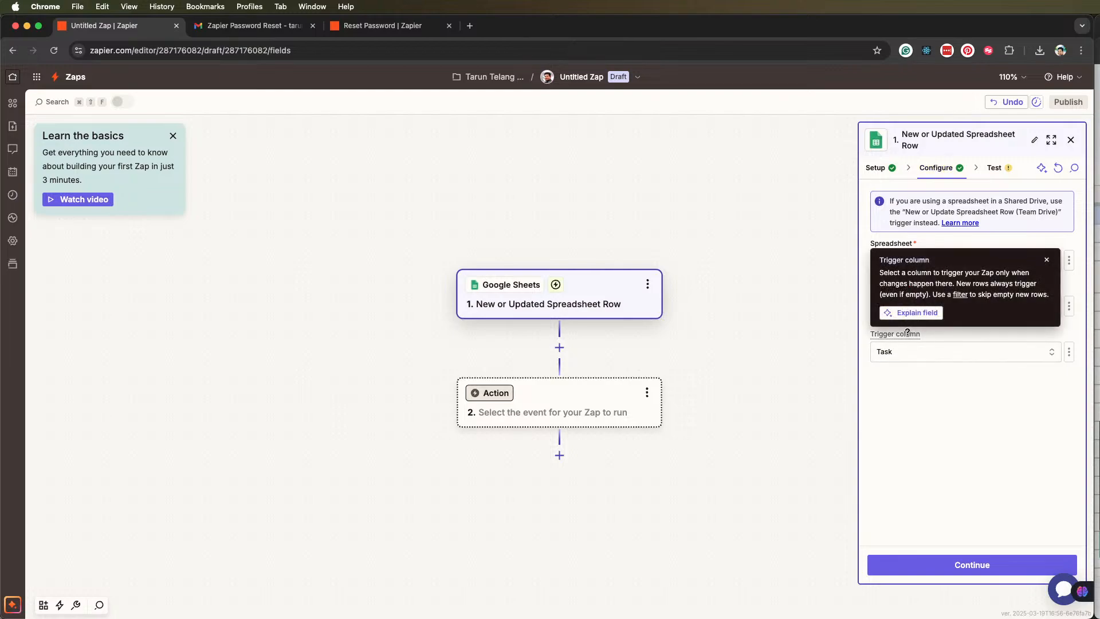
pyautogui.click(1044, 355)
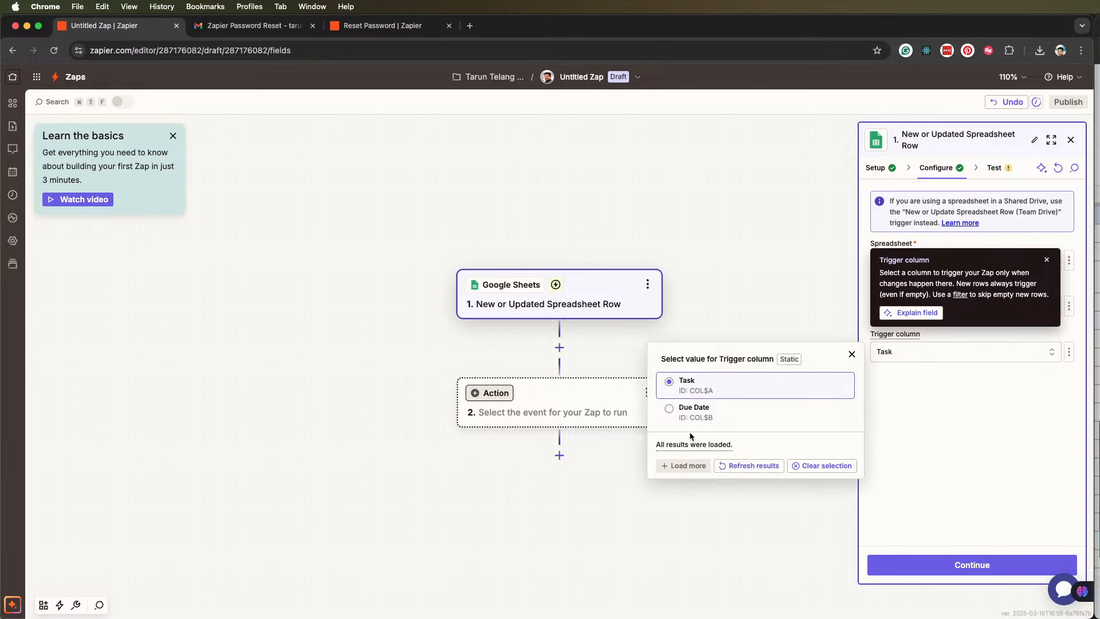
pyautogui.click(669, 406)
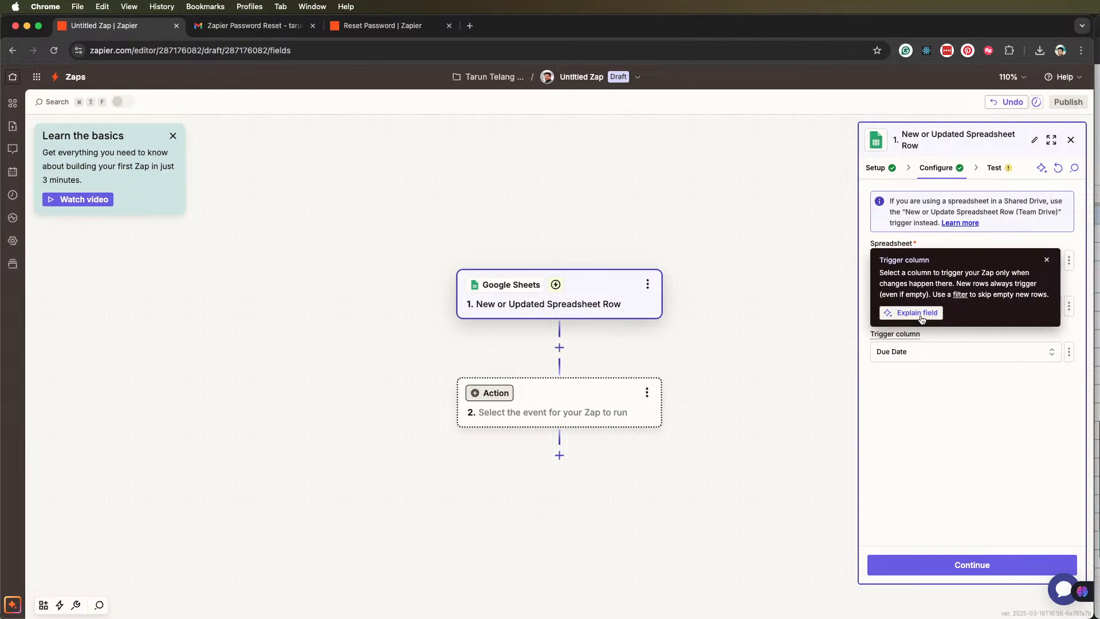
pyautogui.click(956, 351)
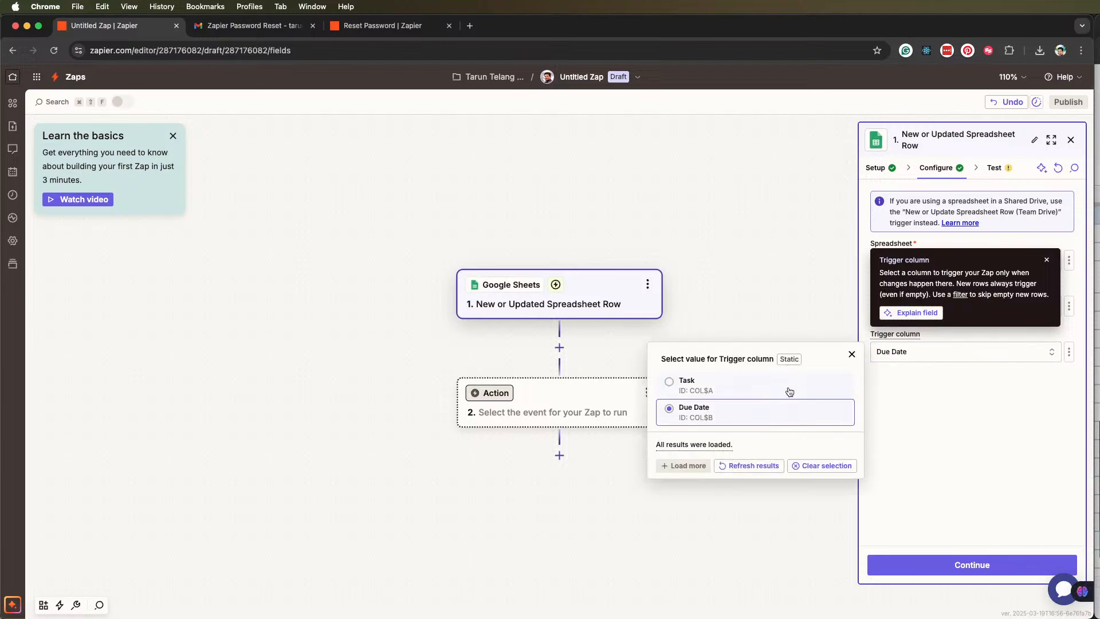
pyautogui.click(672, 385)
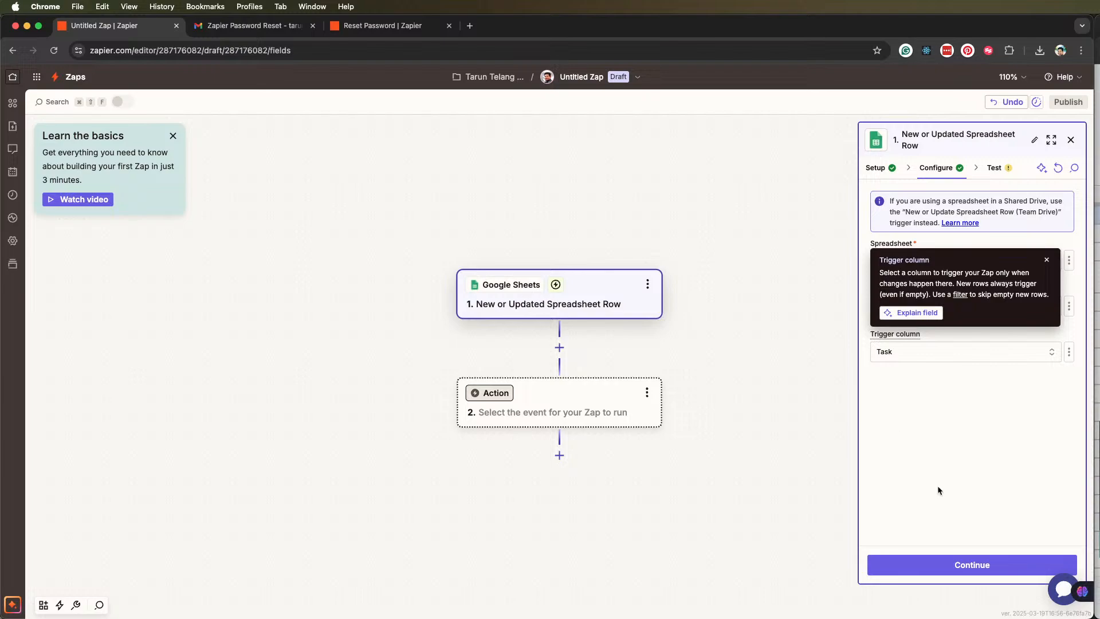
# Continue to the trigger's test stage and run the test to find recent spreadsheet rows
pyautogui.click(968, 564)
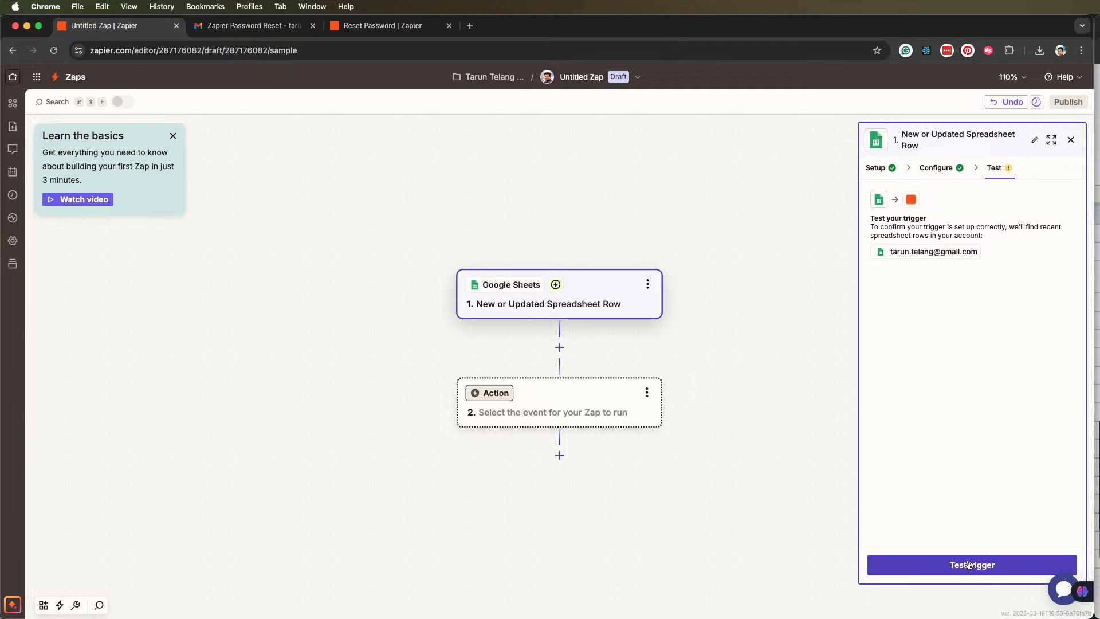
pyautogui.click(968, 564)
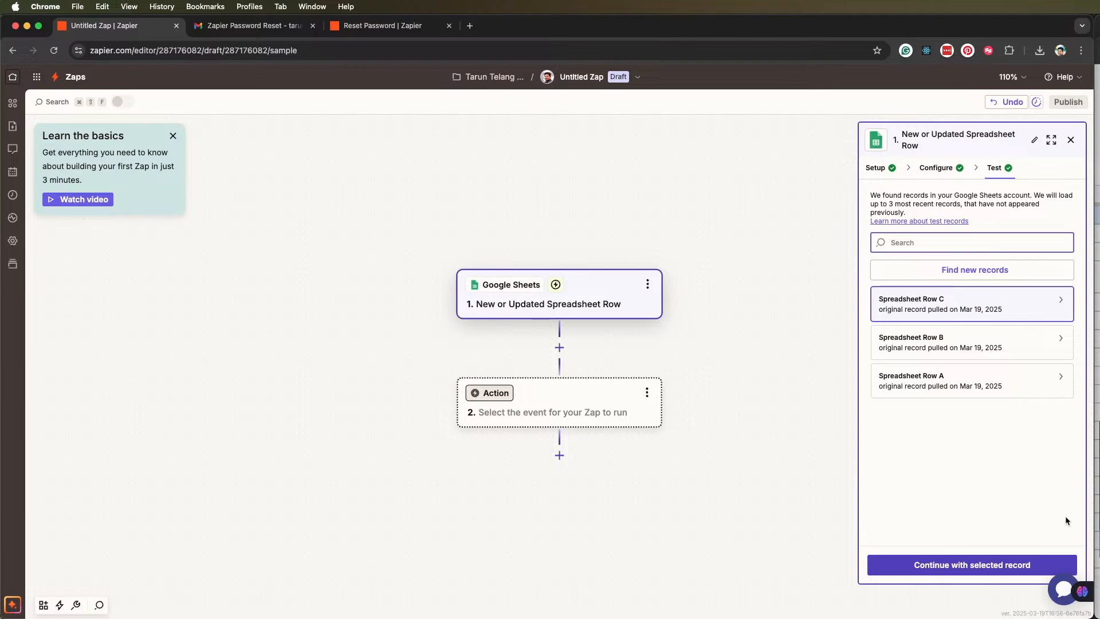
# Examine the contents of the test records Spreadsheet Row A, B and C, leave Row C selected and close the trigger's settings
pyautogui.click(1053, 310)
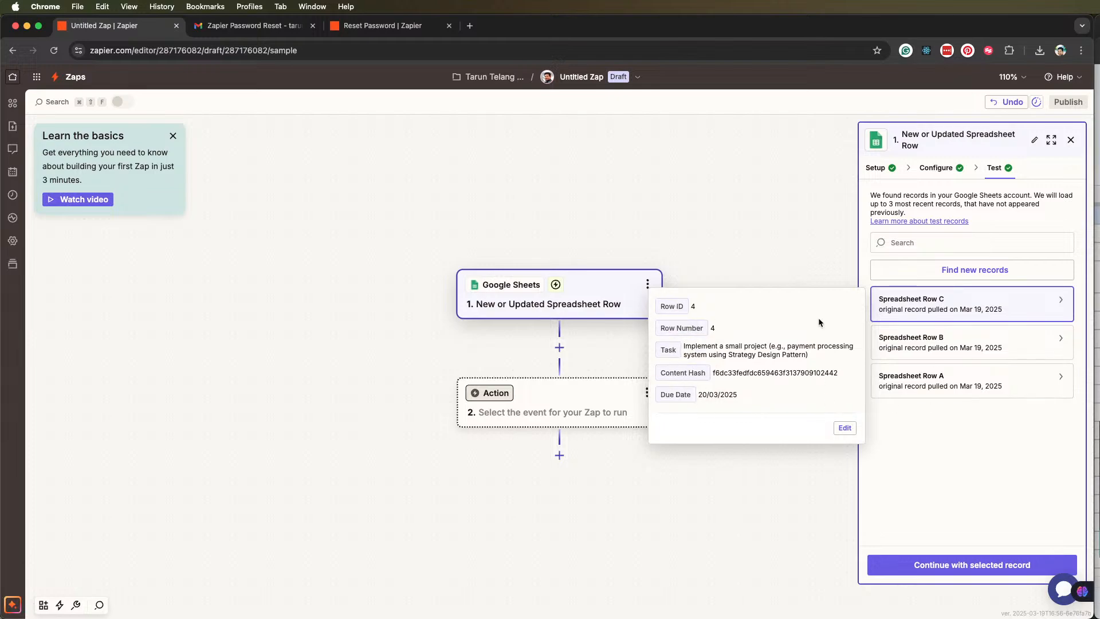
pyautogui.click(978, 383)
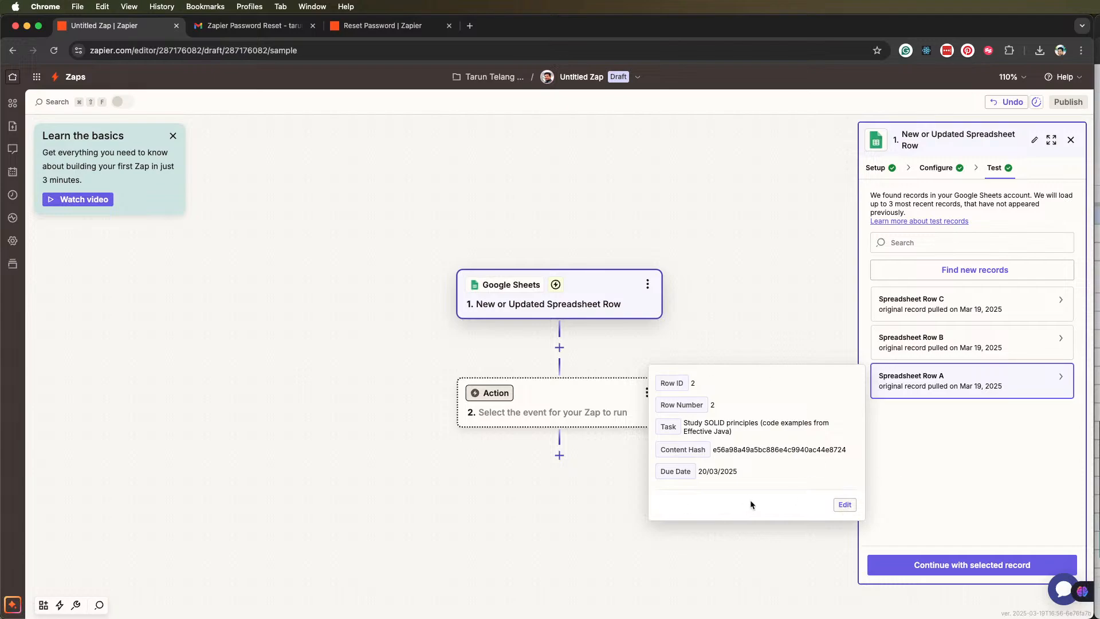
pyautogui.click(958, 345)
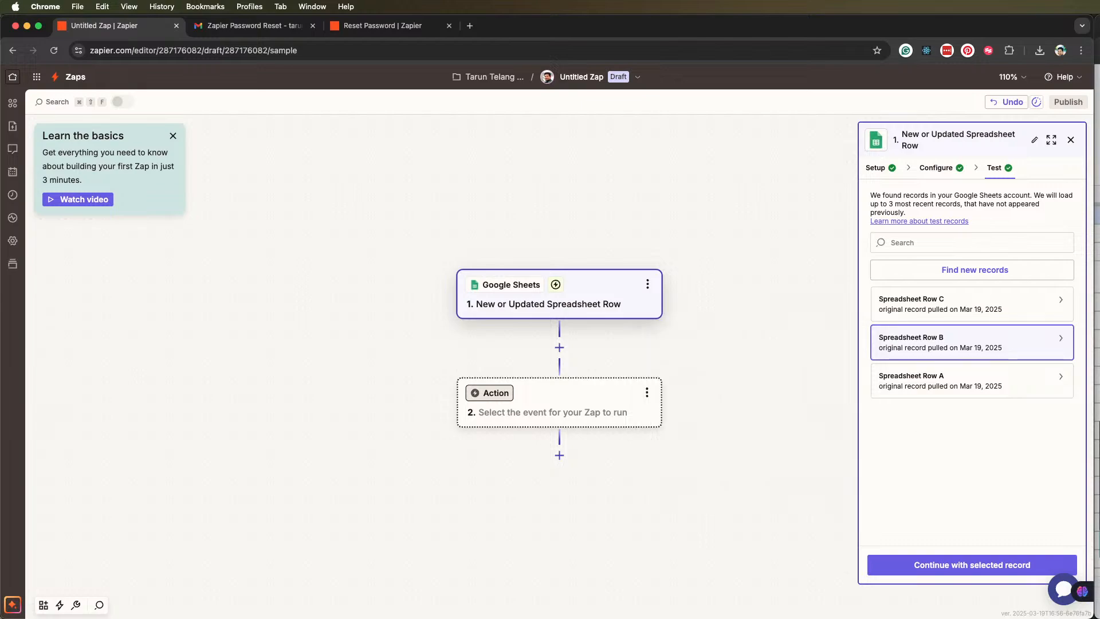
pyautogui.moveTo(1099, 35); pyautogui.dragTo(594, 112)
pyautogui.moveTo(736, 221); pyautogui.dragTo(866, 202)
pyautogui.moveTo(787, 108); pyautogui.dragTo(582, 8)
pyautogui.moveTo(660, 236); pyautogui.dragTo(748, 236)
pyautogui.click(955, 377)
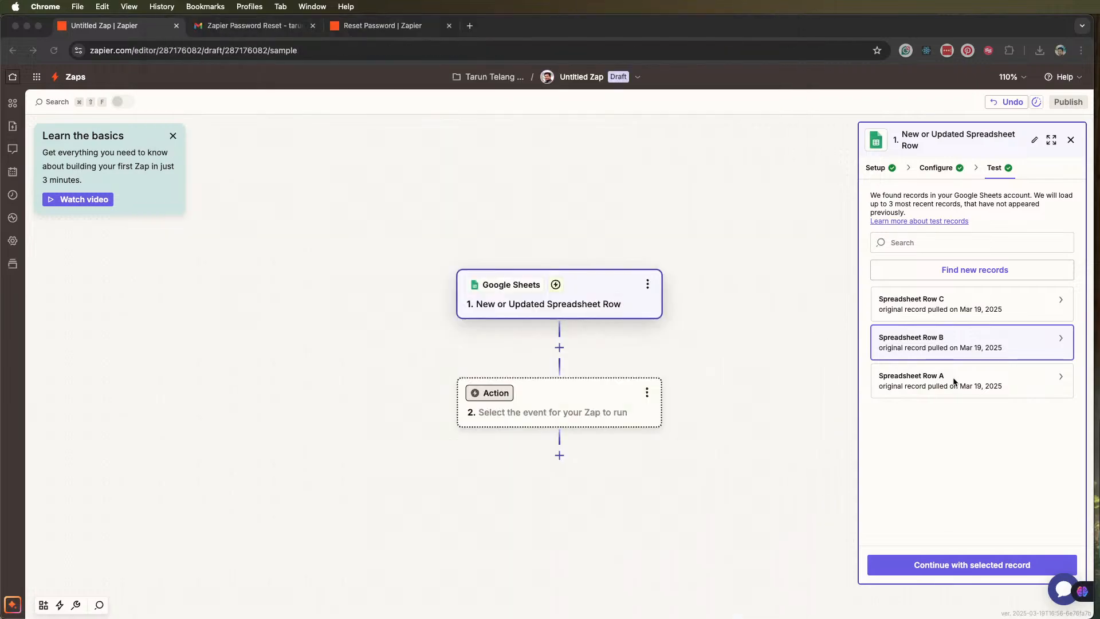
pyautogui.click(956, 377)
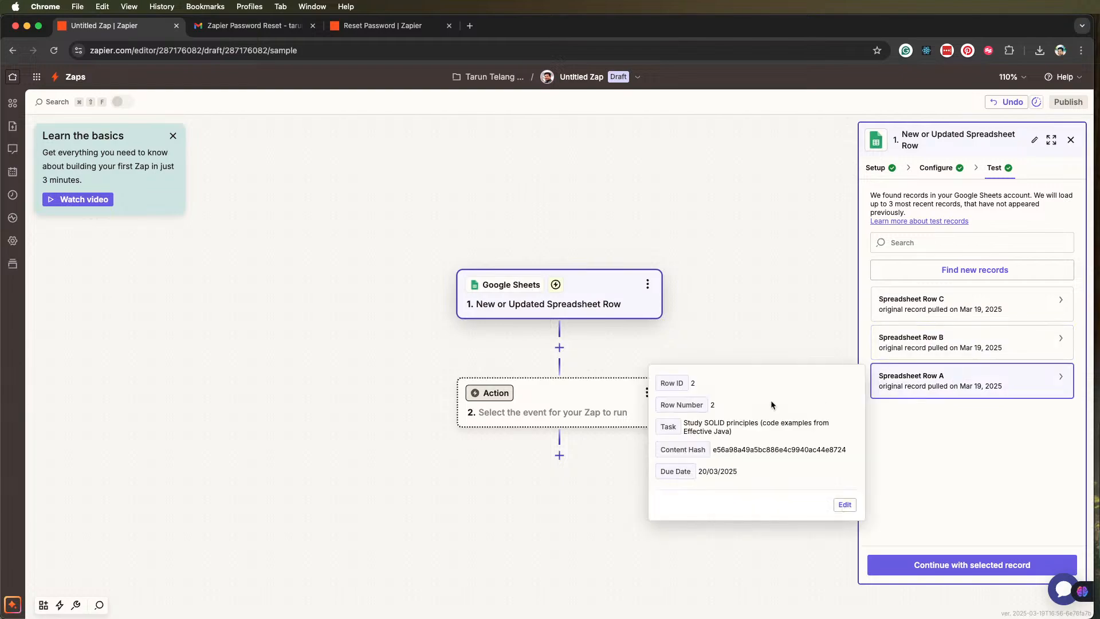
pyautogui.click(918, 335)
pyautogui.click(921, 305)
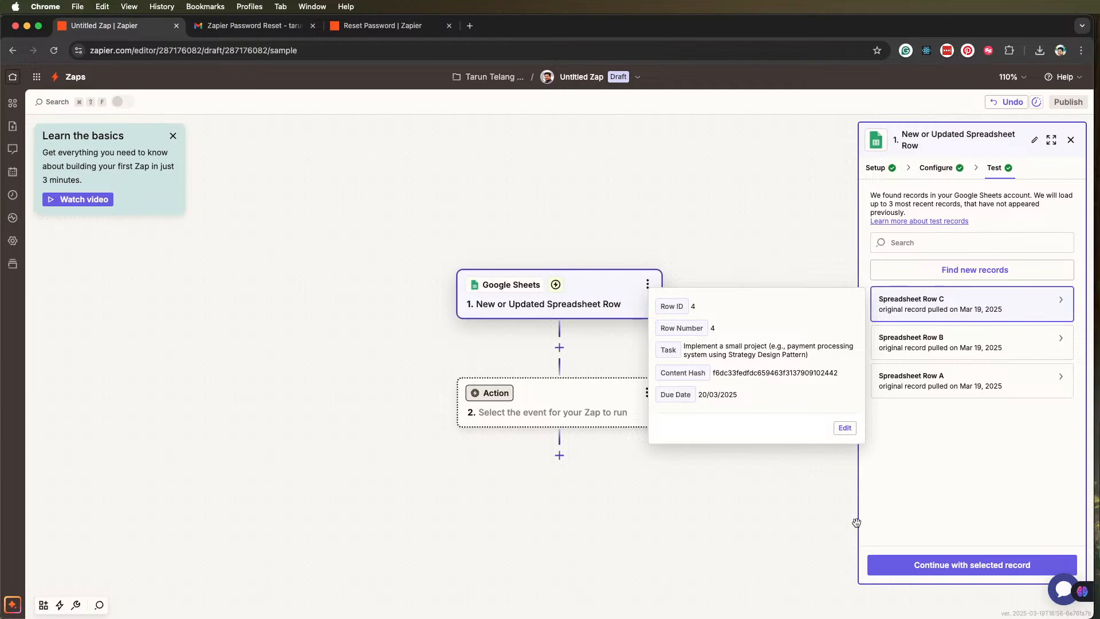
pyautogui.click(786, 509)
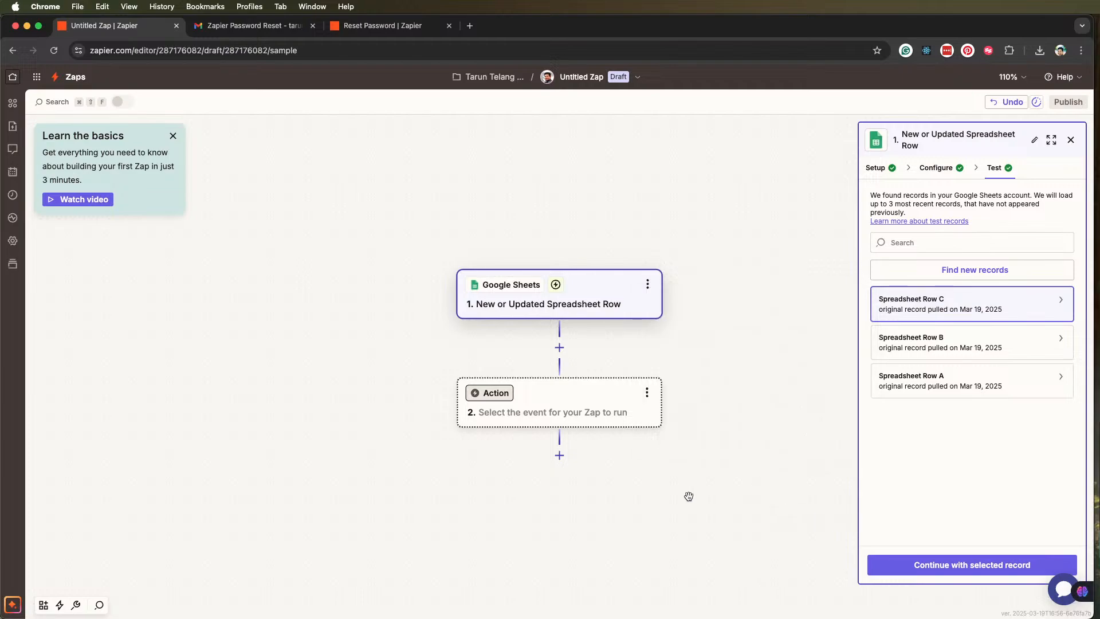
pyautogui.click(1069, 138)
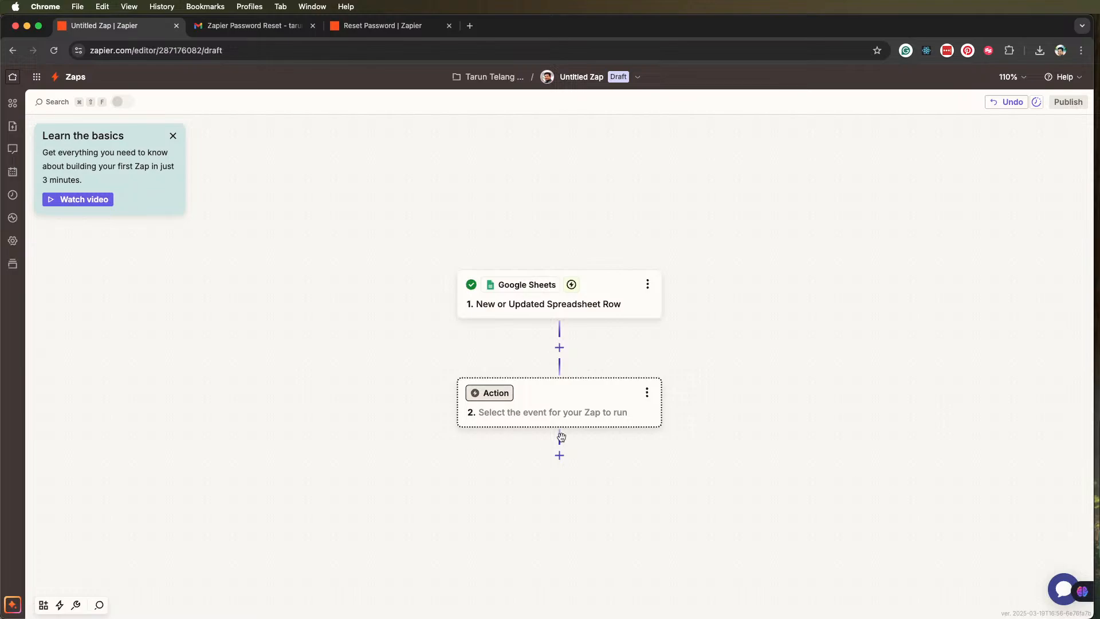
# Choose Google Tasks as the app for the Zap's action step
pyautogui.click(490, 396)
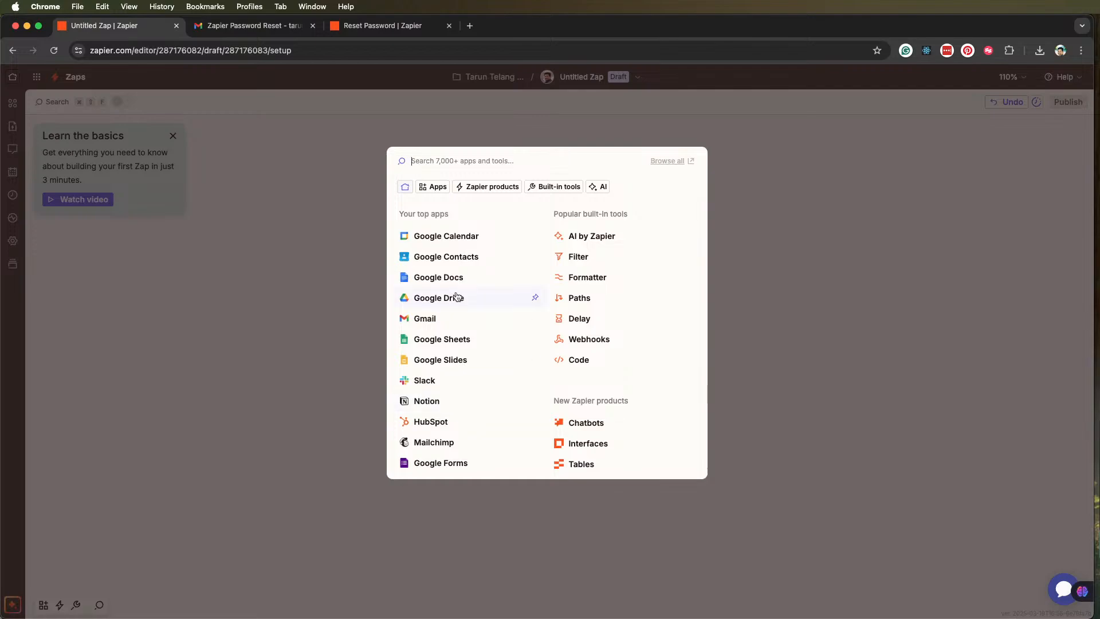
pyautogui.write('Google Tasks')
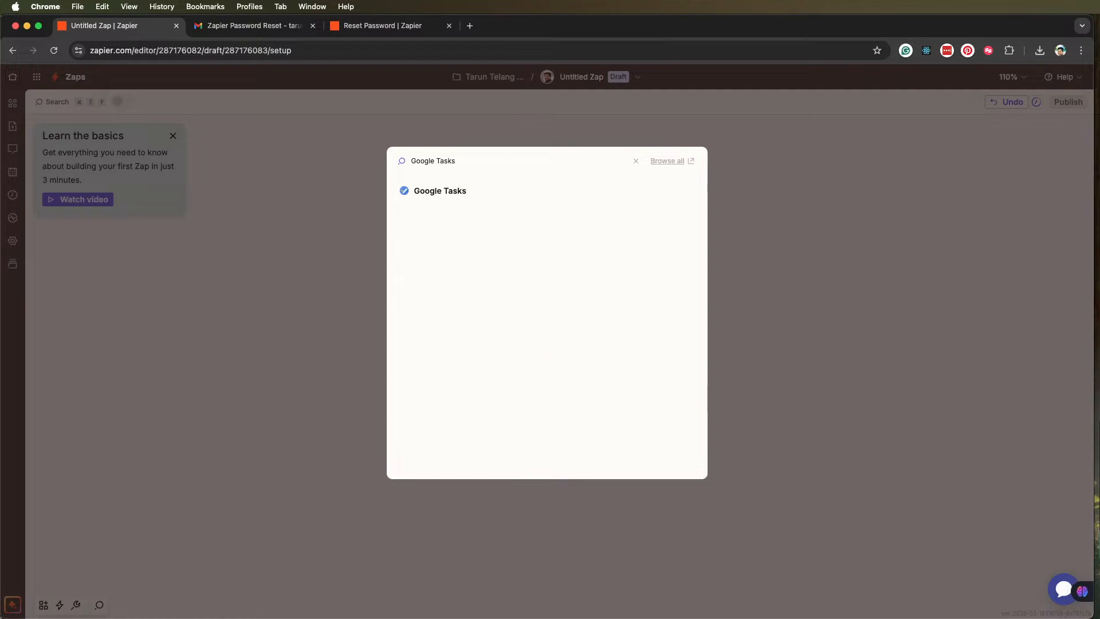
pyautogui.click(436, 189)
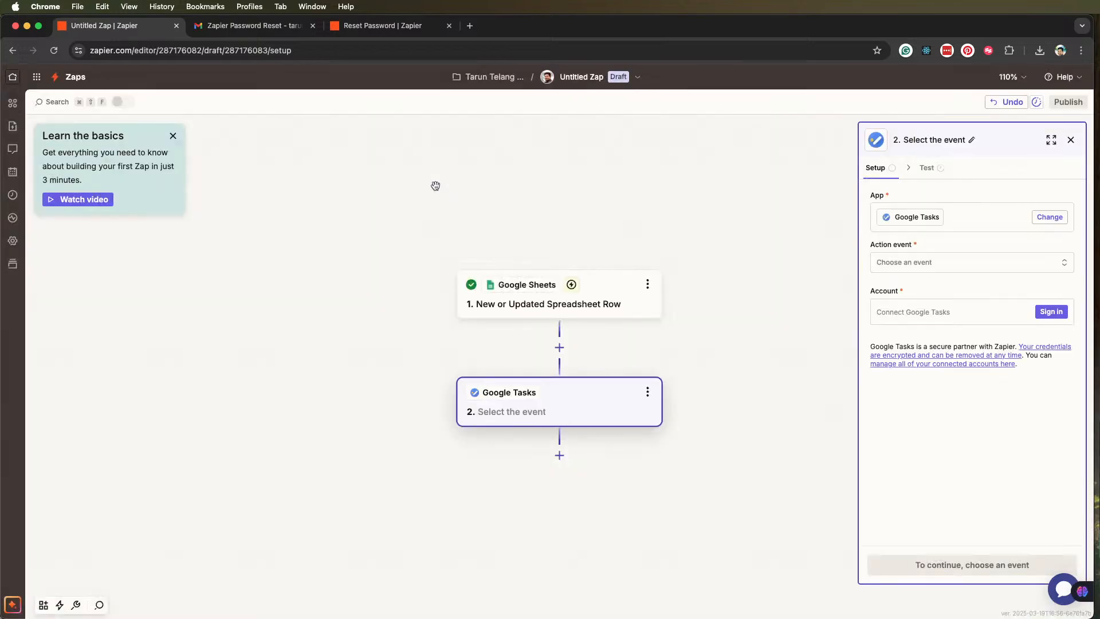
# Search the app catalogue for the alternatives Todoist, Trello, Jira and Asana, and leave it without changing the action's app
pyautogui.click(1048, 217)
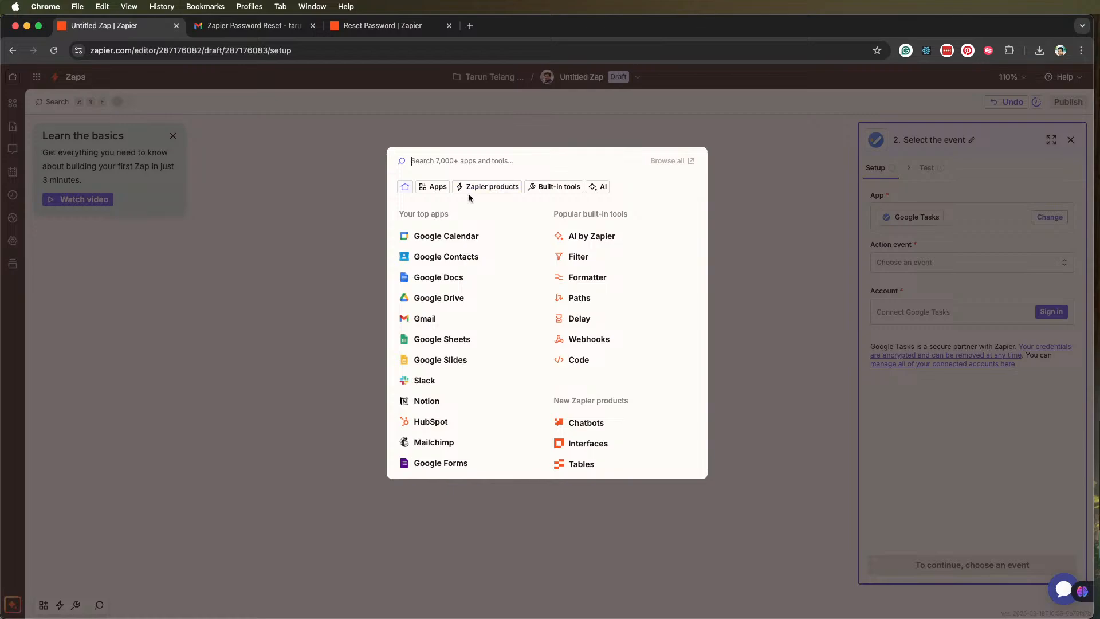
pyautogui.write('Todoist')
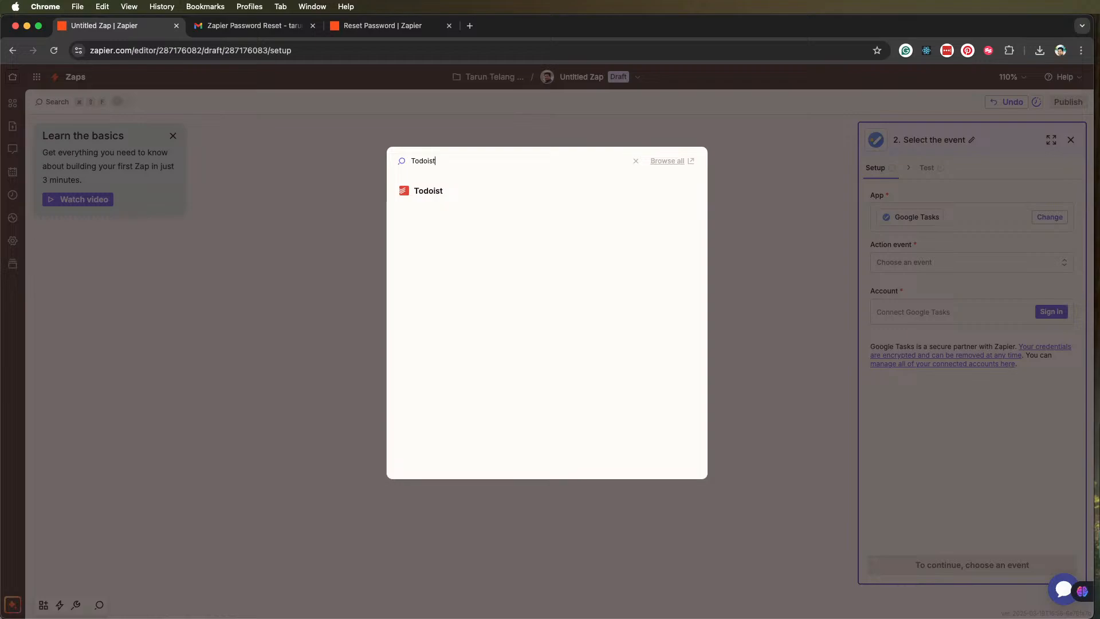
pyautogui.press('BackSpace')
pyautogui.press('BackSpace')
pyautogui.press('BackSpace')
pyautogui.write('rello')
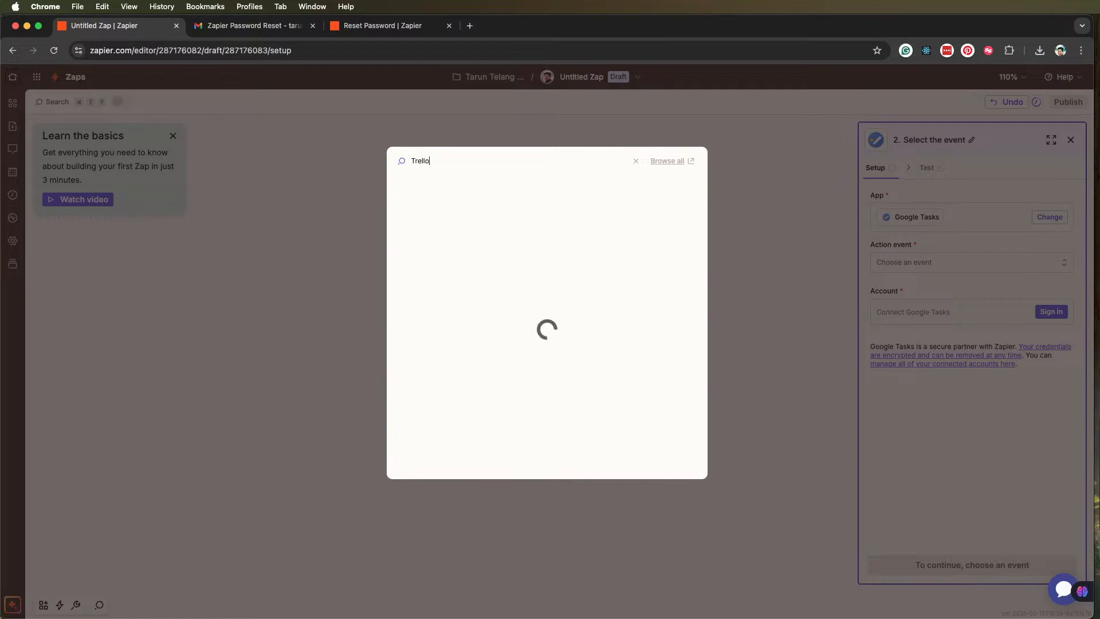
pyautogui.press('BackSpace')
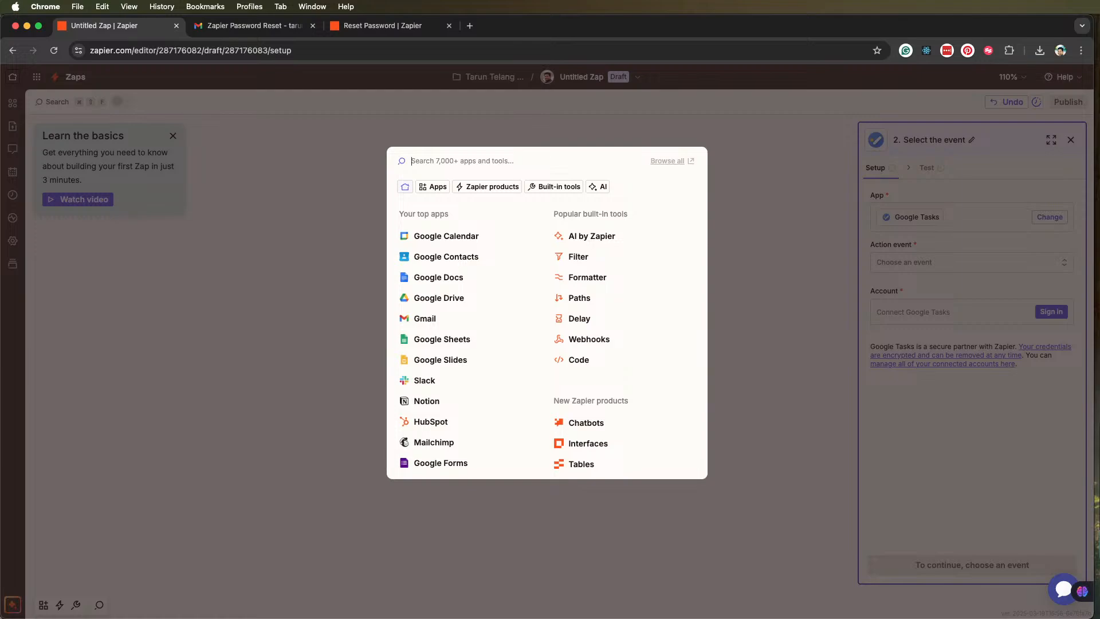
pyautogui.write('jira')
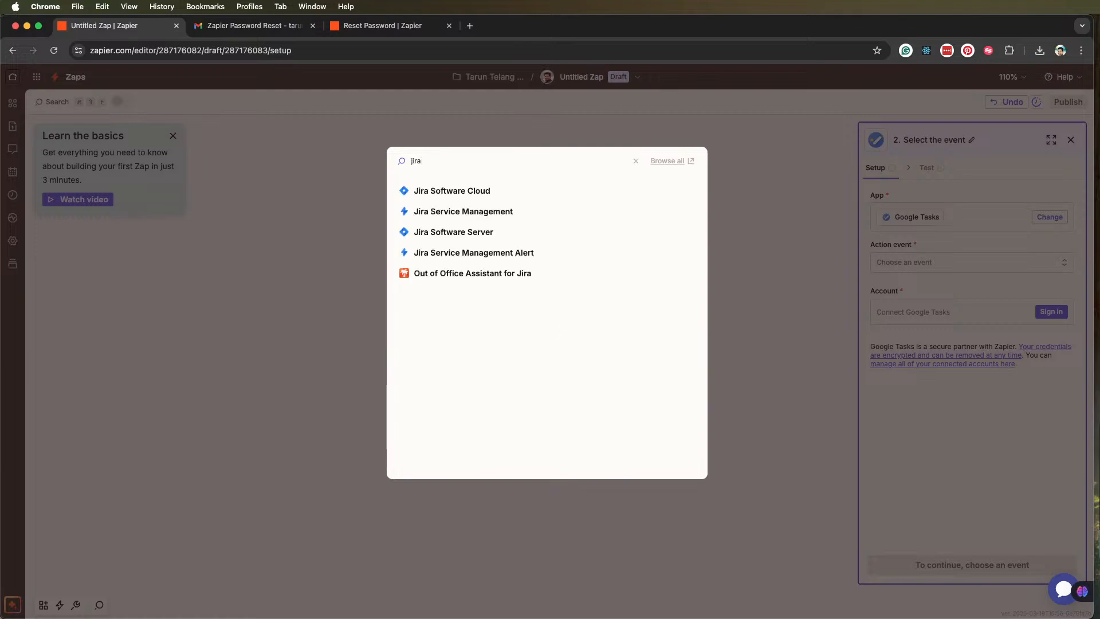
pyautogui.write('asana')
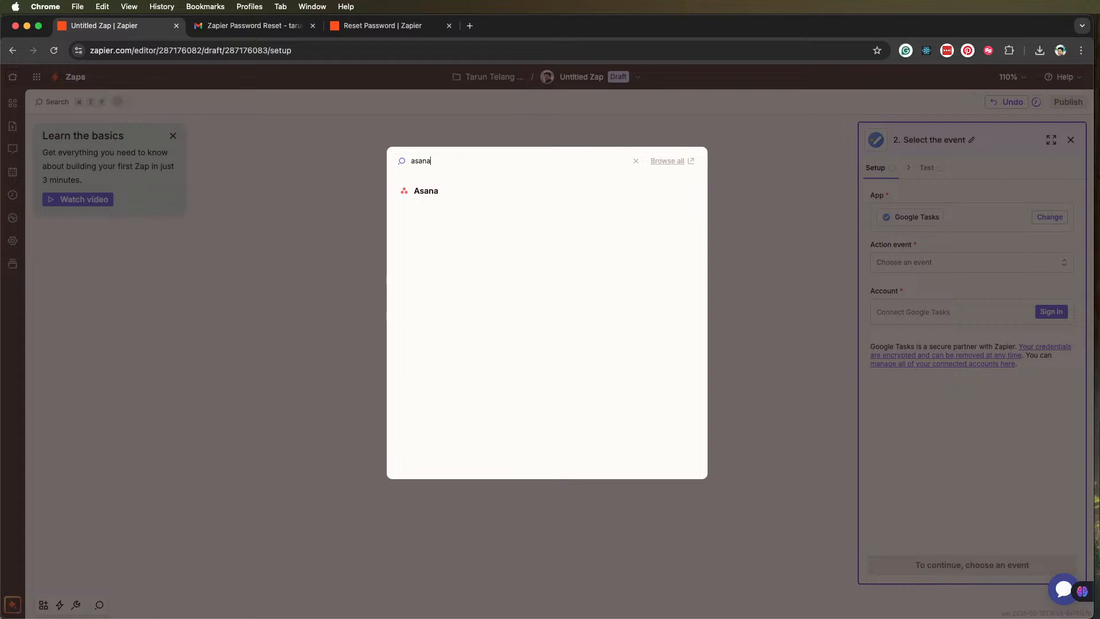
pyautogui.click(637, 164)
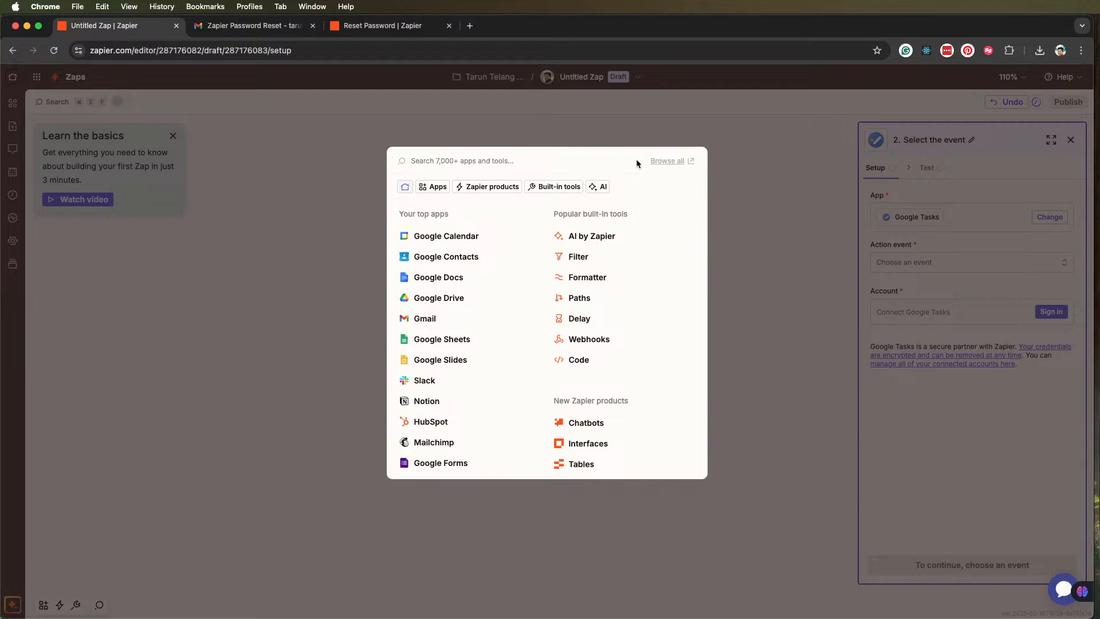
pyautogui.click(779, 174)
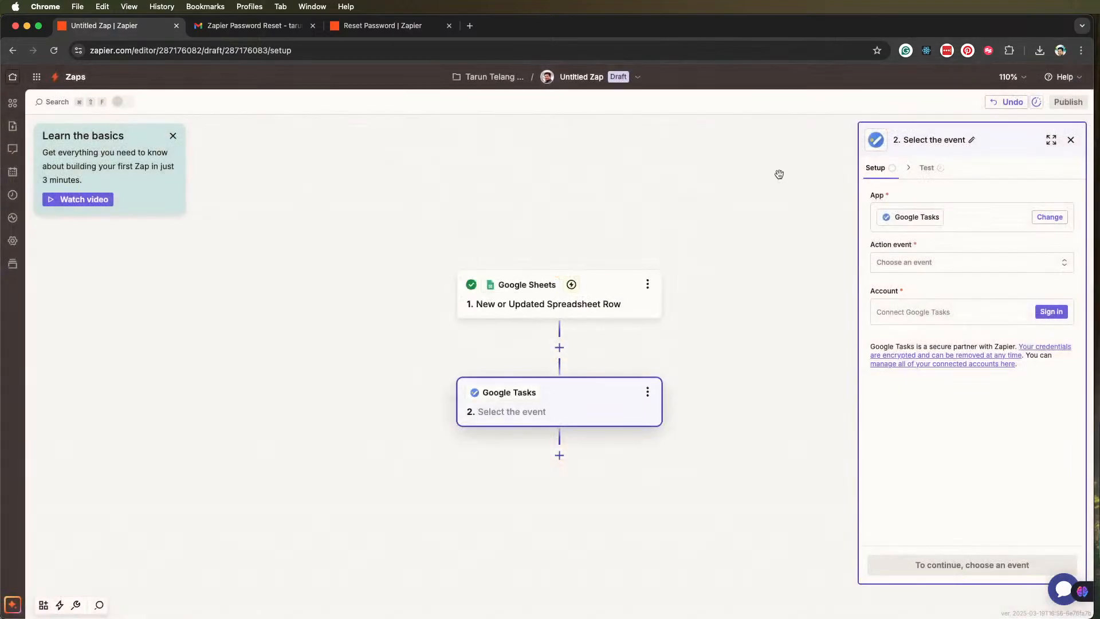
# Set the Google Tasks action event to Create Task
pyautogui.click(929, 263)
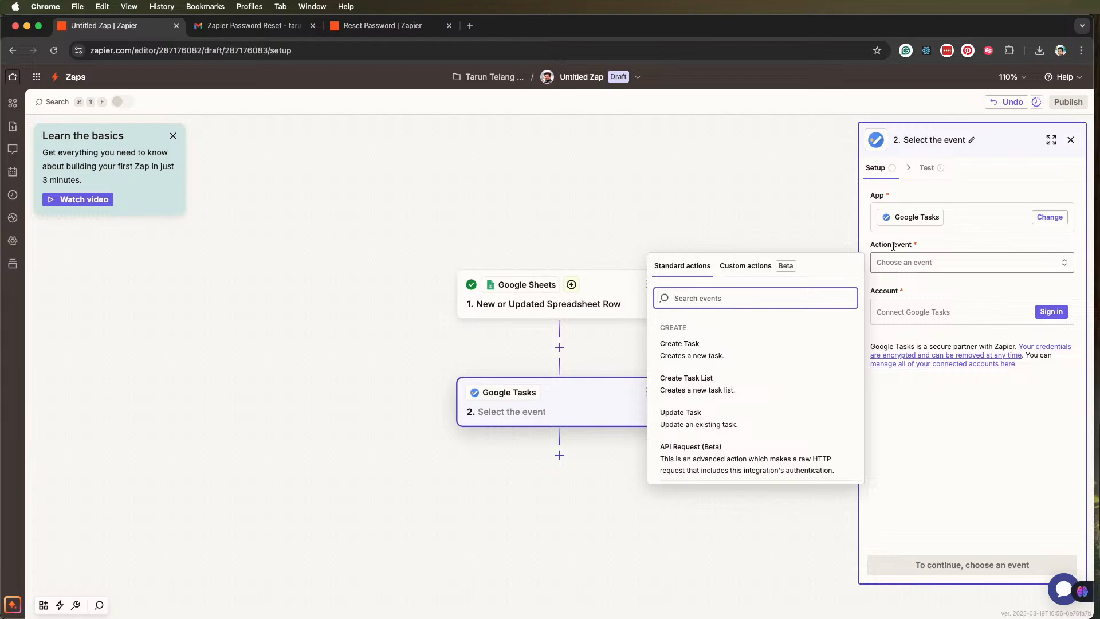
pyautogui.click(685, 347)
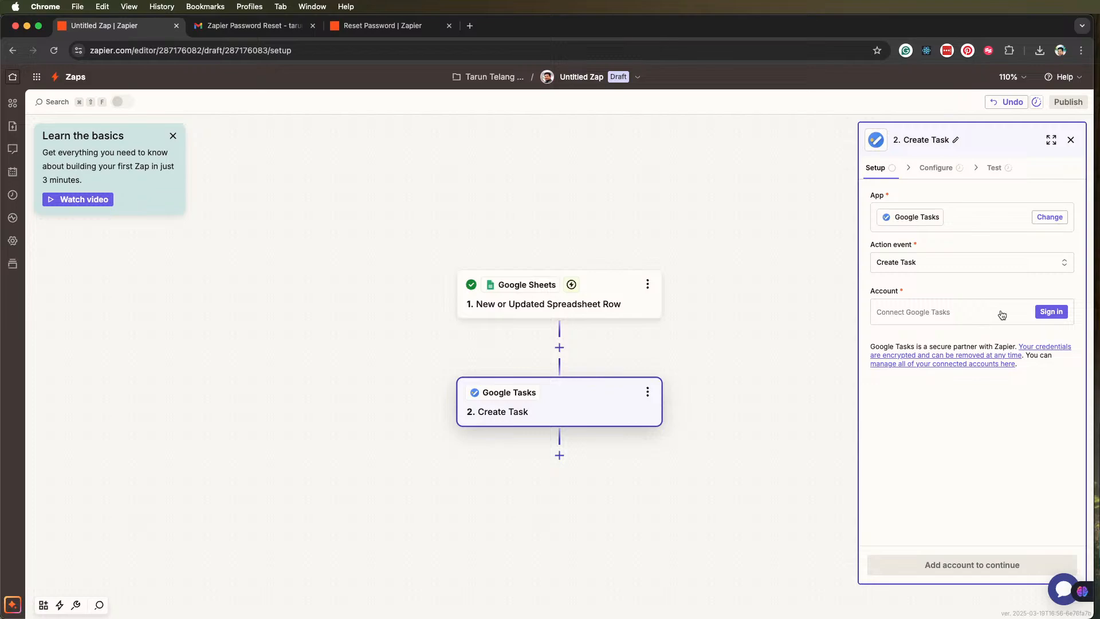
# Connect the Google Tasks account to the Create Task action, allow Zapier access to it, and continue to the action's configuration
pyautogui.click(1048, 313)
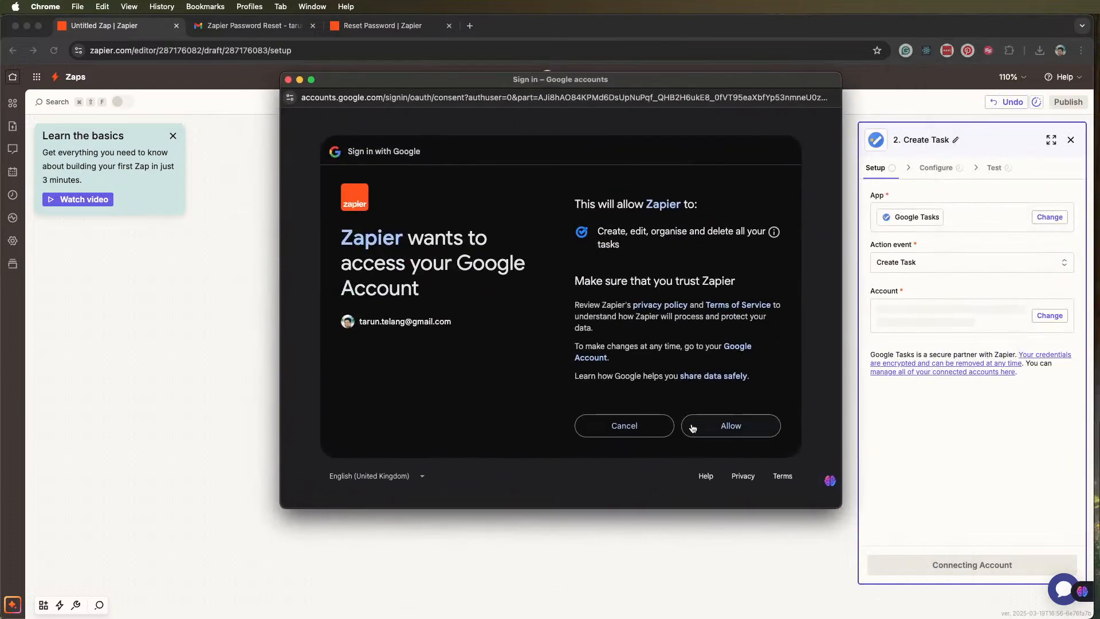
pyautogui.click(692, 425)
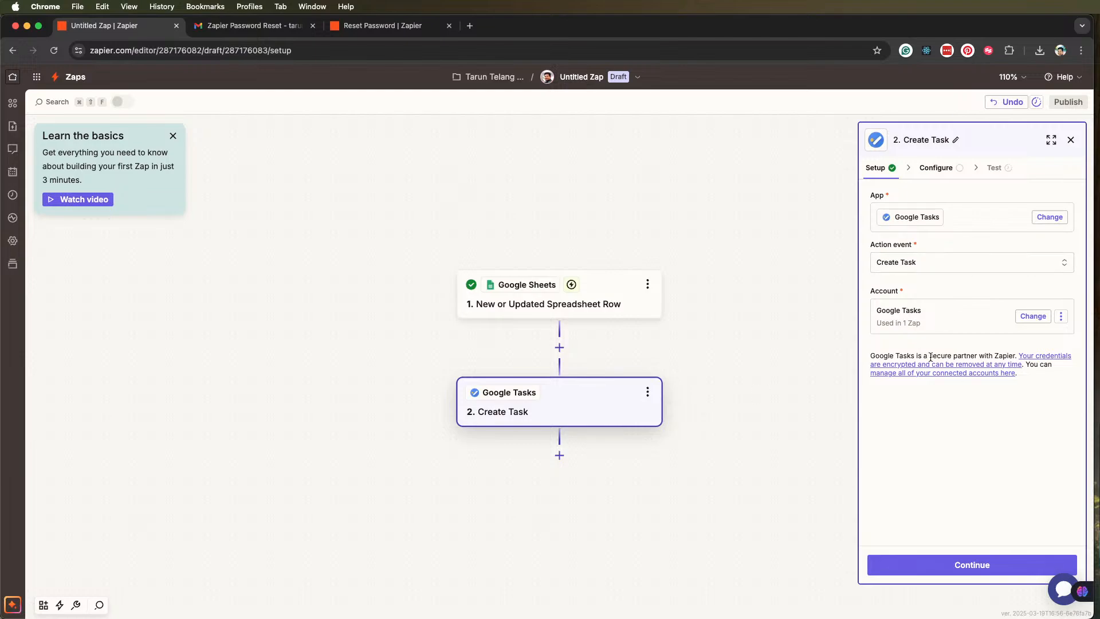
pyautogui.click(965, 567)
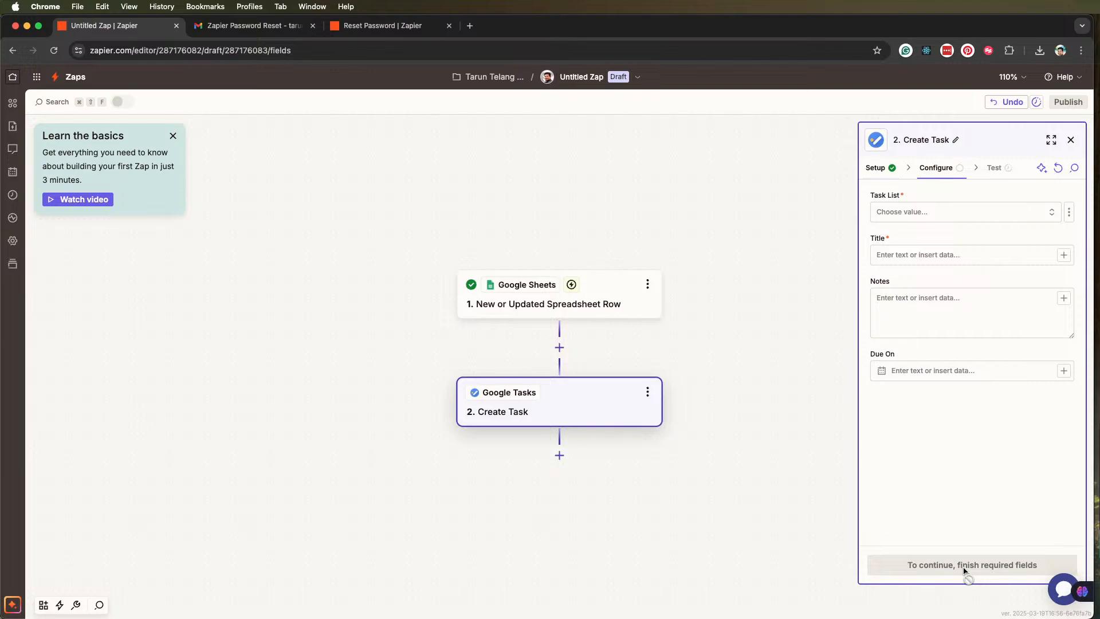
# Check which task lists the action offers, leave without choosing one, and switch to the Google Tasks window
pyautogui.click(1043, 212)
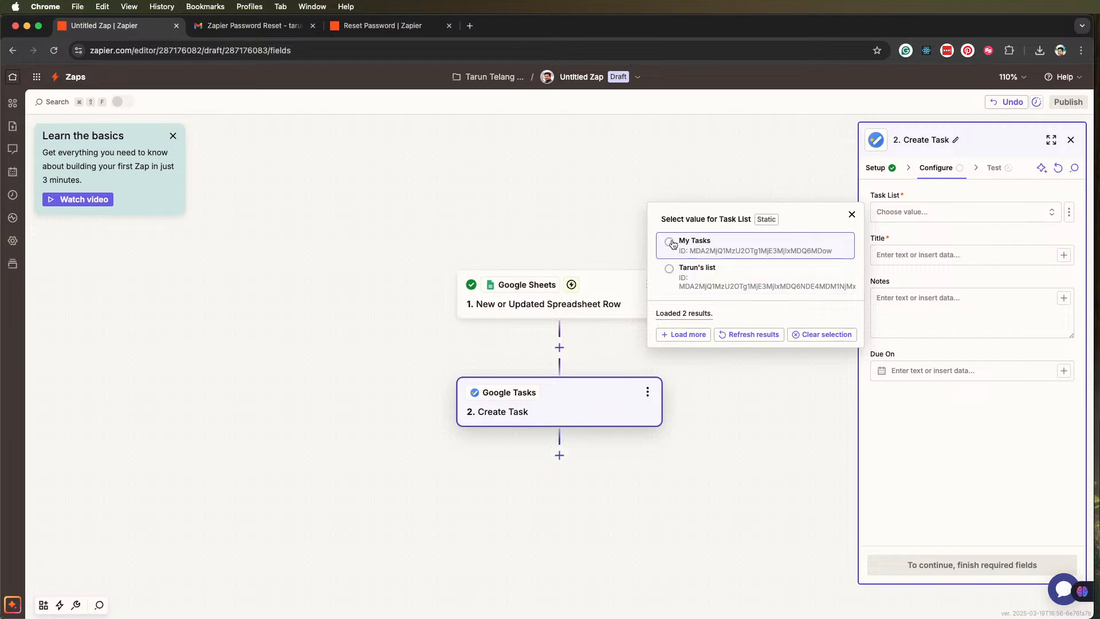
pyautogui.click(851, 215)
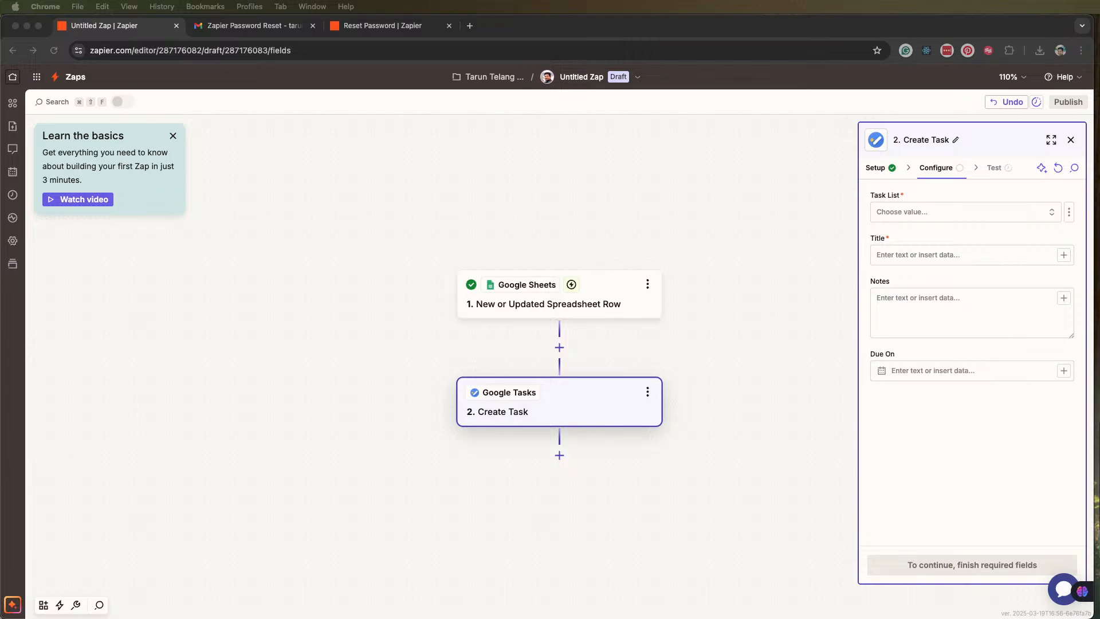
pyautogui.moveTo(1099, 286); pyautogui.dragTo(697, 23)
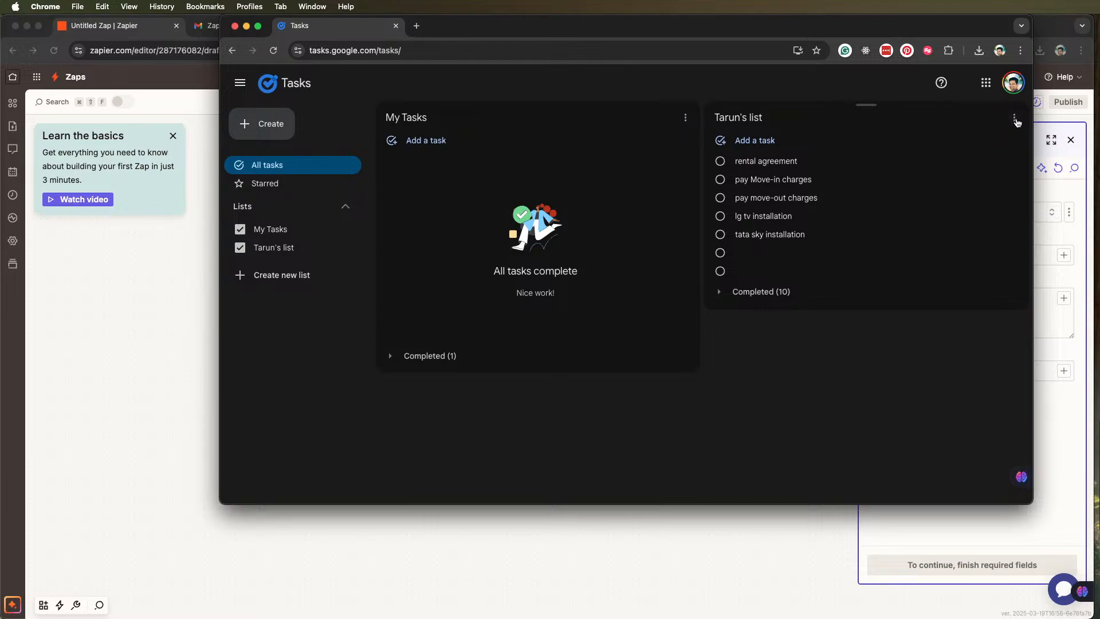
pyautogui.click(1014, 119)
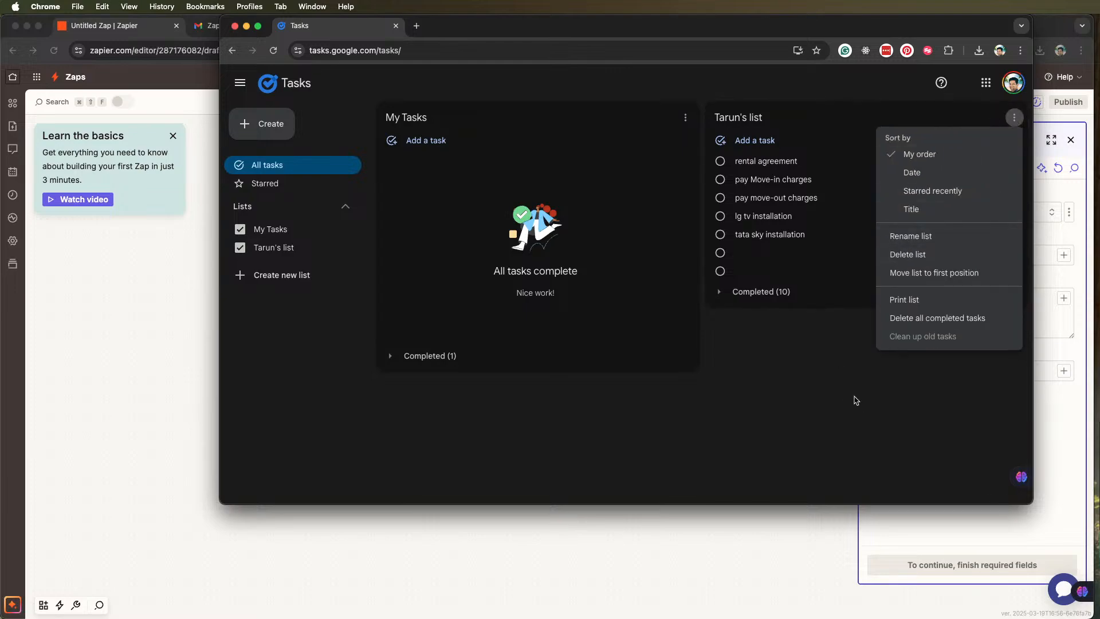
pyautogui.click(855, 401)
pyautogui.click(257, 123)
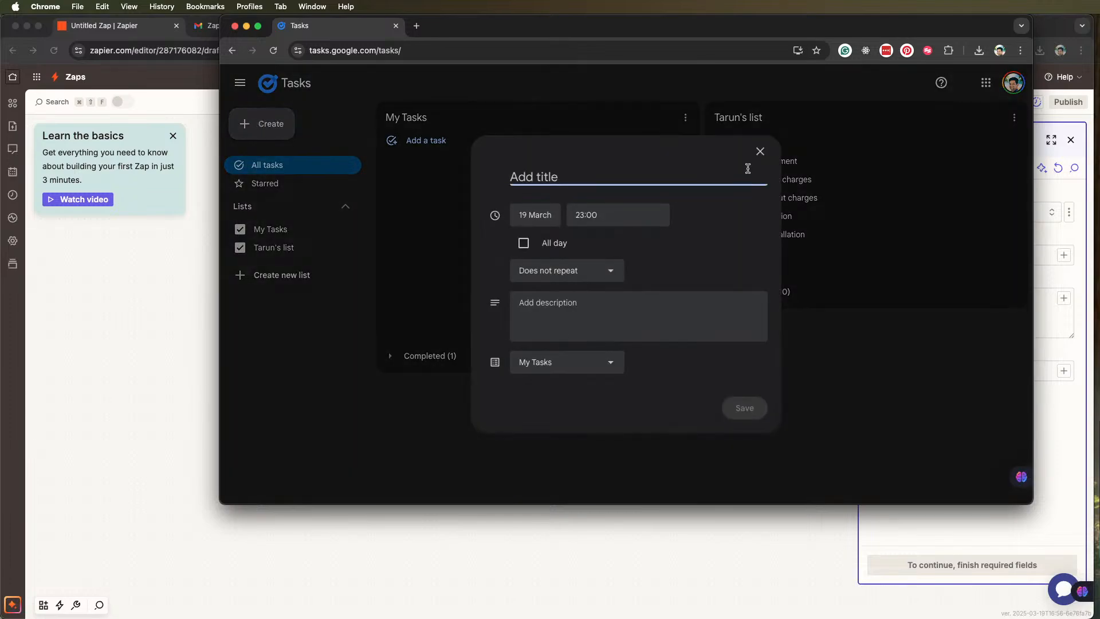
pyautogui.click(760, 151)
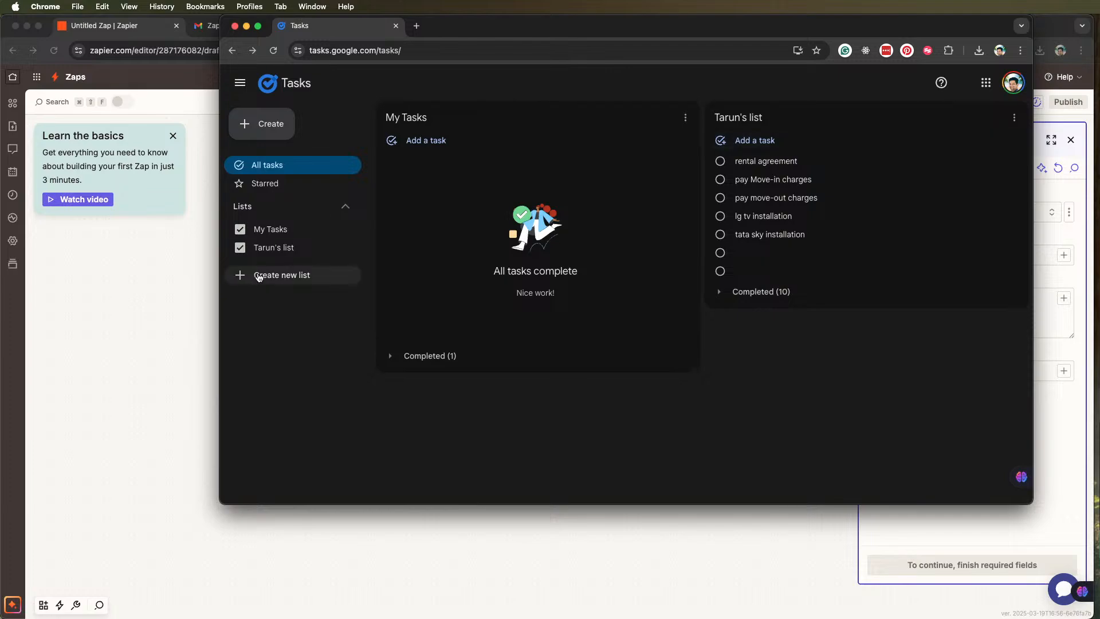
# Create a new task list named Study Plan in Google Tasks
pyautogui.click(241, 277)
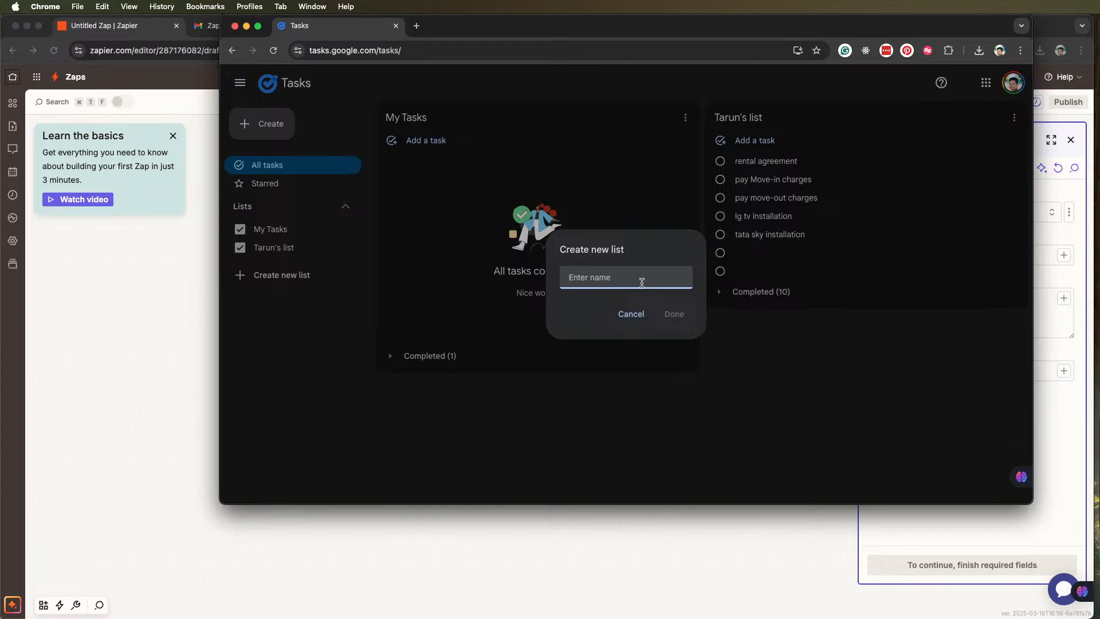
pyautogui.write('Study Plan')
pyautogui.click(671, 314)
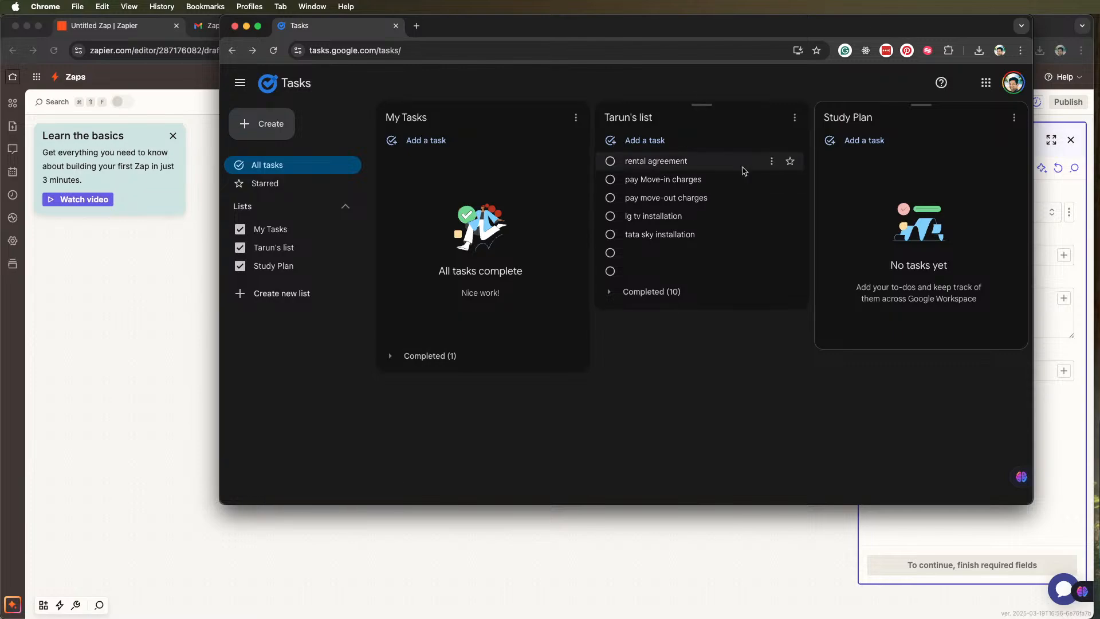
# Reorder the task lists so that Study Plan comes first, ahead of My Tasks and the personal list
pyautogui.click(794, 117)
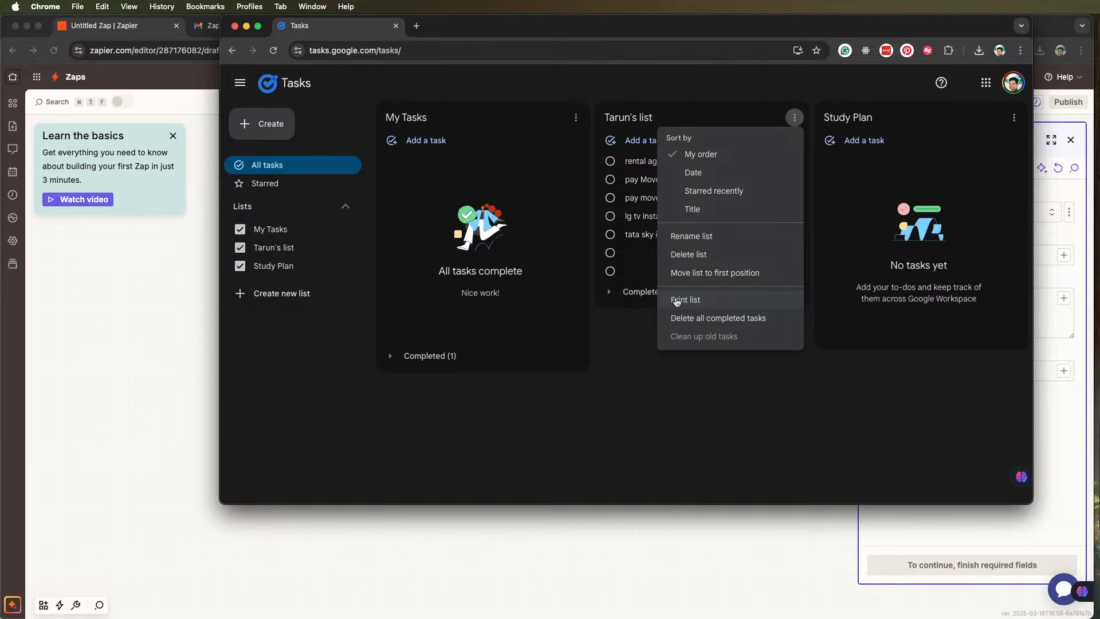
pyautogui.click(657, 117)
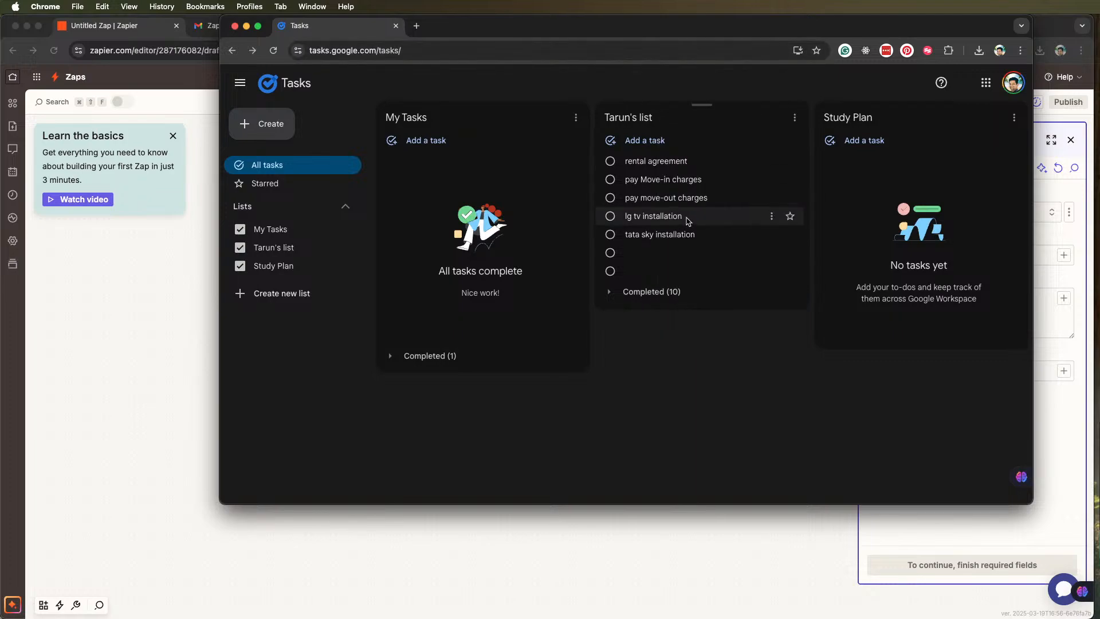
pyautogui.moveTo(702, 105); pyautogui.dragTo(825, 368)
pyautogui.moveTo(922, 105); pyautogui.dragTo(799, 163)
pyautogui.moveTo(808, 113); pyautogui.dragTo(599, 115)
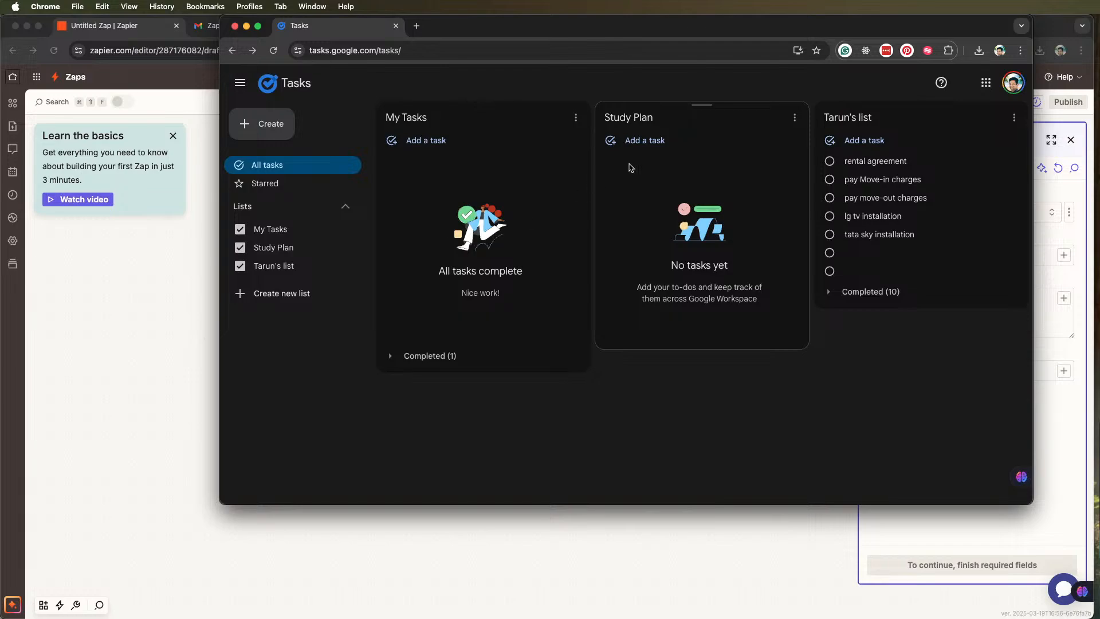
pyautogui.moveTo(709, 111); pyautogui.dragTo(428, 105)
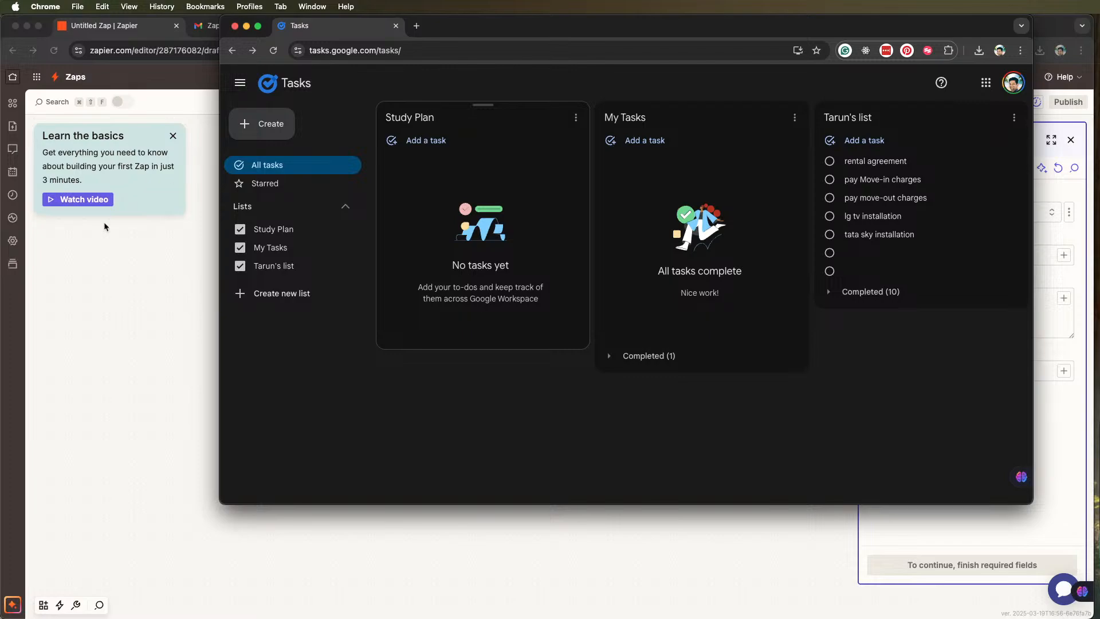
# Return to the Zap in Zapier, refresh the available task lists and set the action's Task List to Study Plan
pyautogui.click(152, 285)
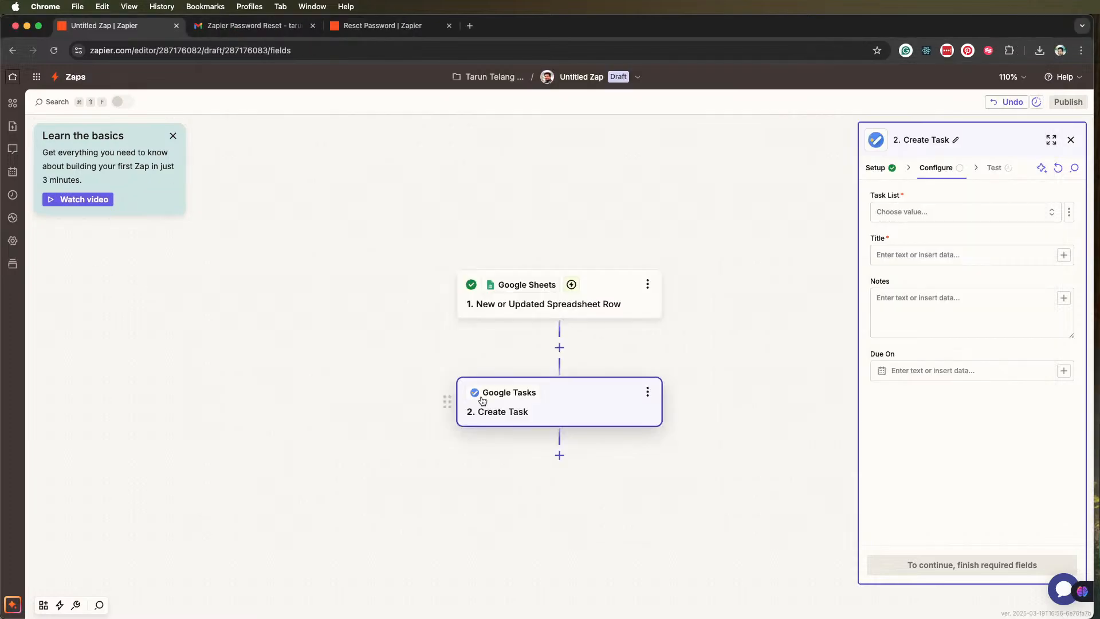
pyautogui.click(941, 213)
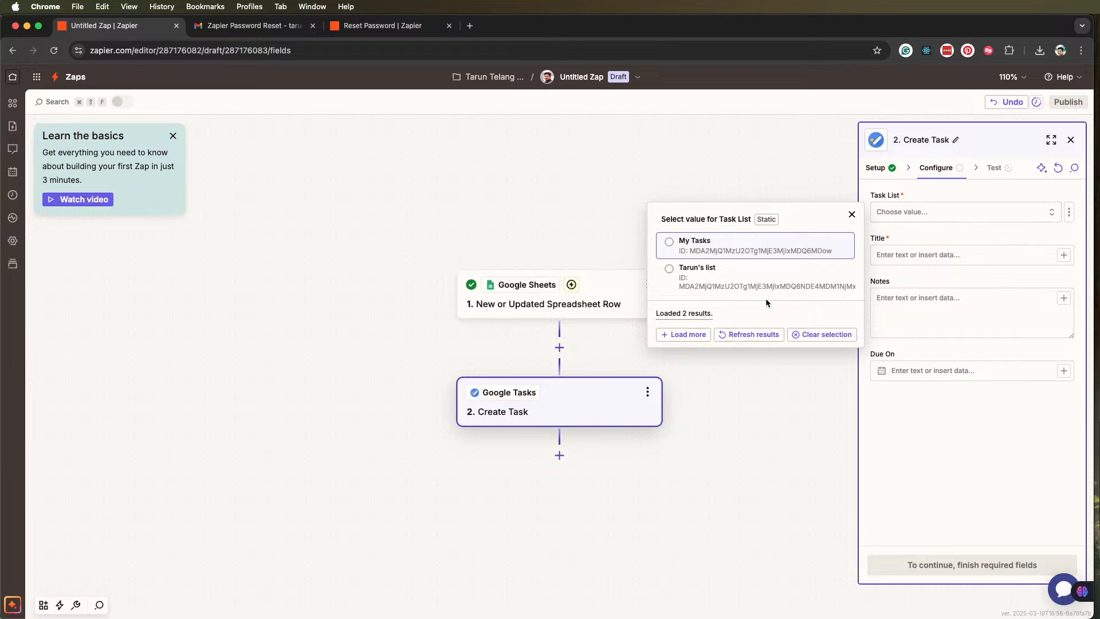
pyautogui.click(742, 335)
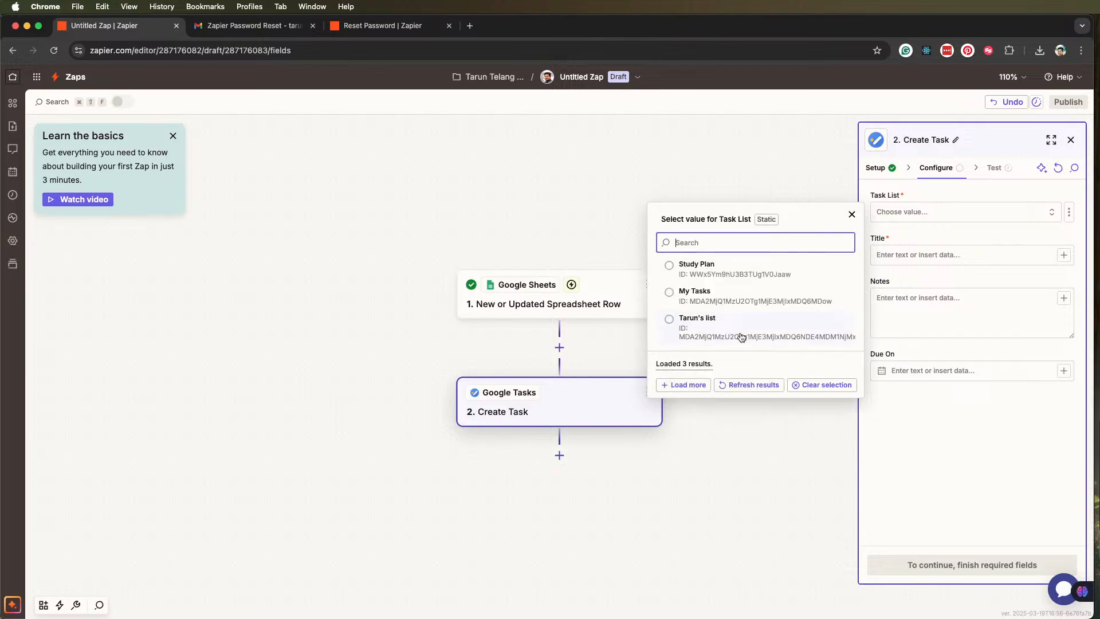
pyautogui.click(669, 266)
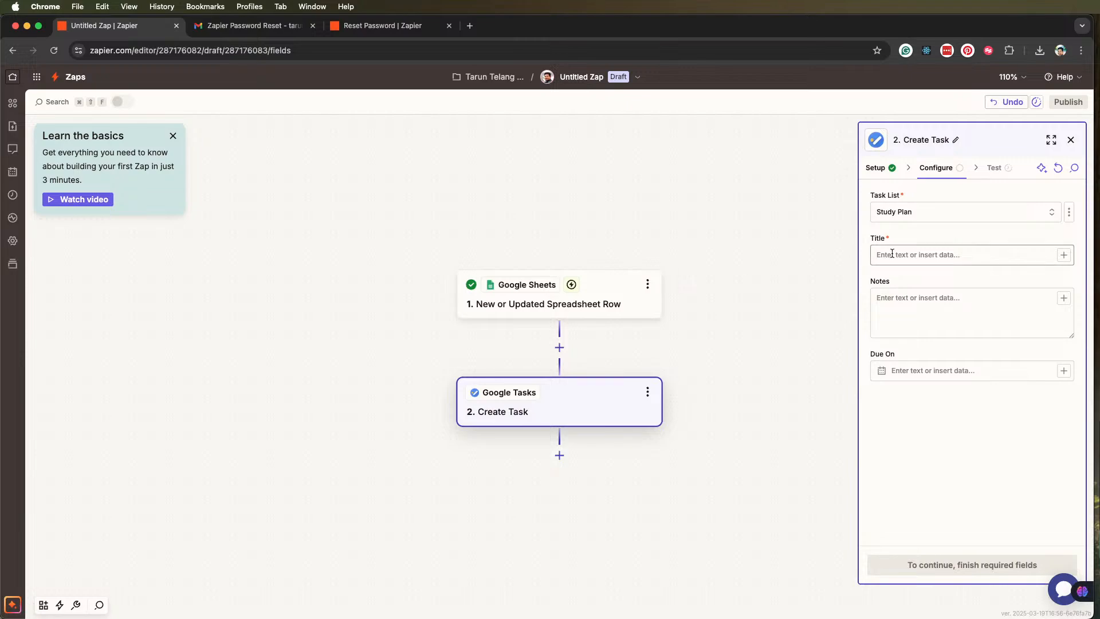
# Map the new task's Title to the Task column from the spreadsheet trigger
pyautogui.click(976, 259)
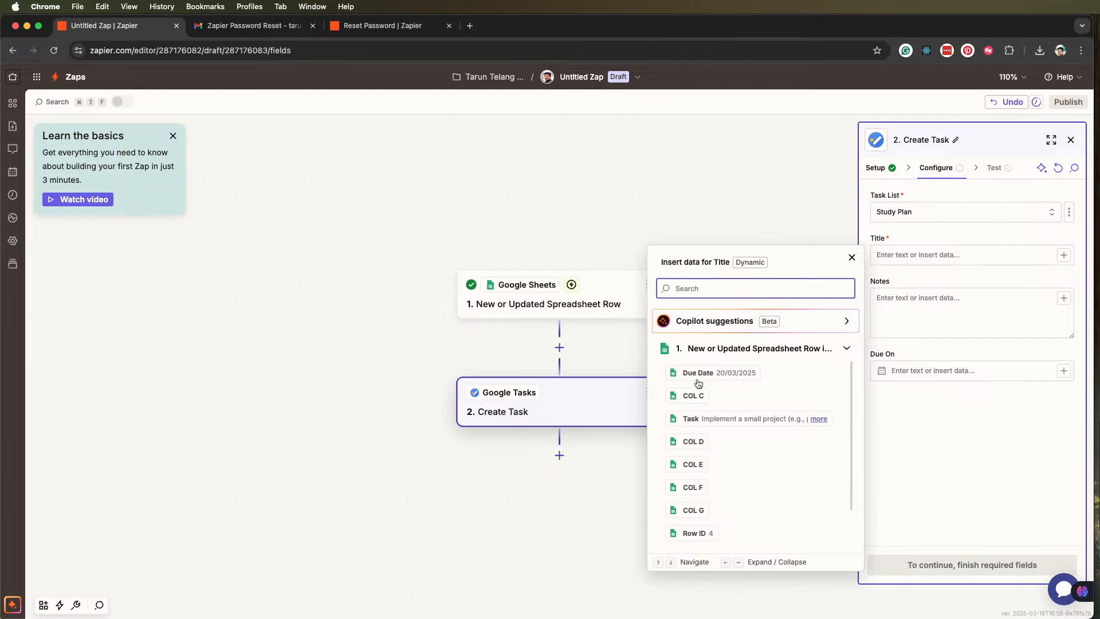
pyautogui.click(695, 421)
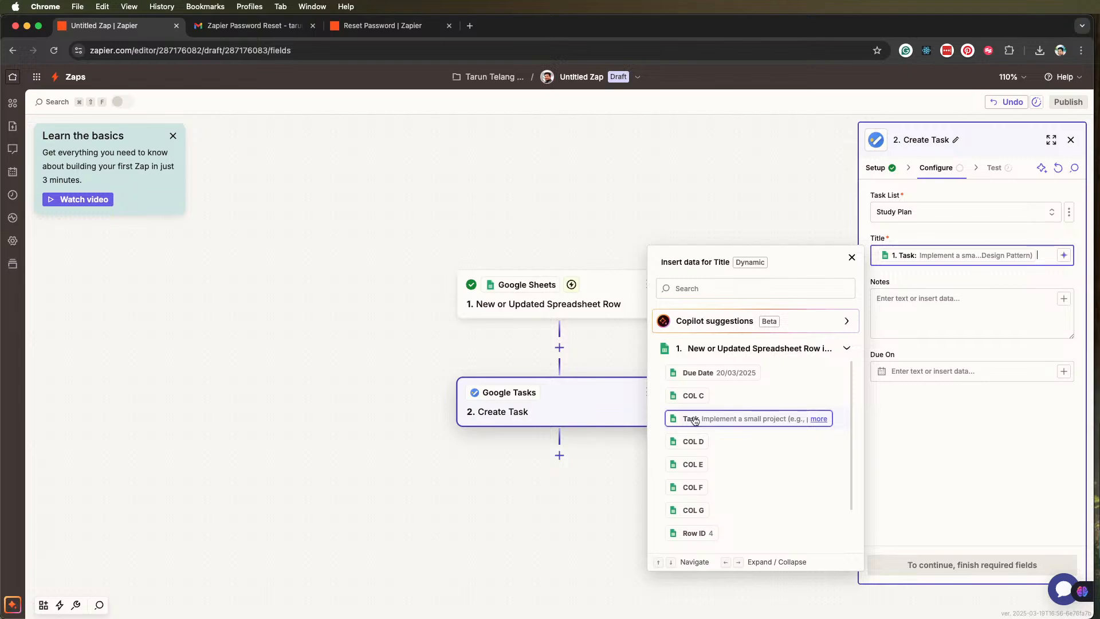
pyautogui.click(899, 408)
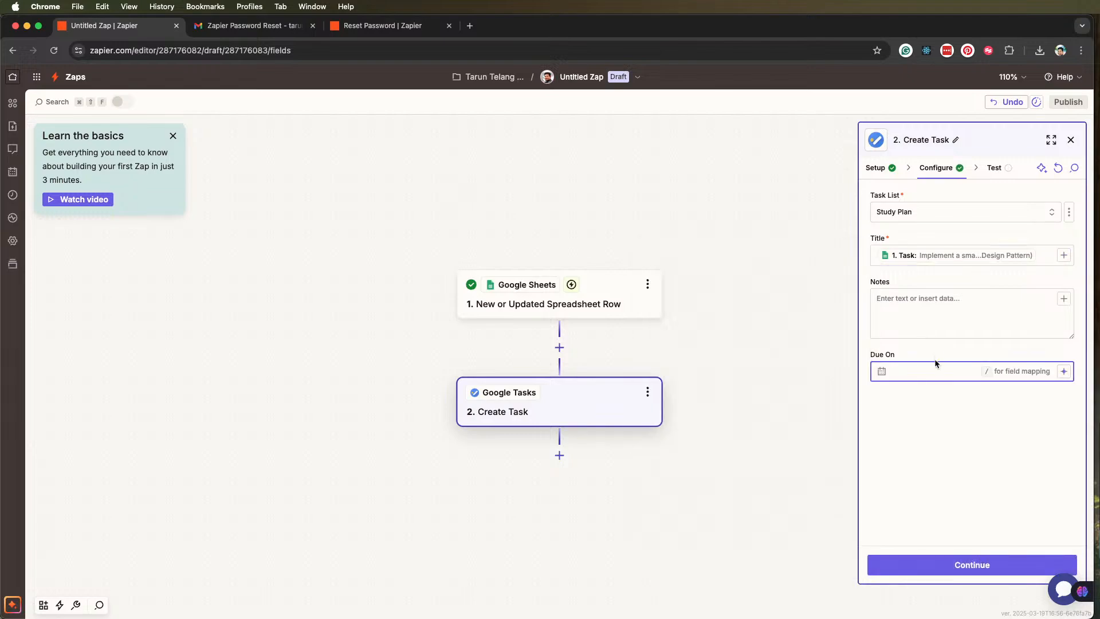
# Map the new task's Due On field to the Due Date column from the spreadsheet trigger
pyautogui.click(933, 408)
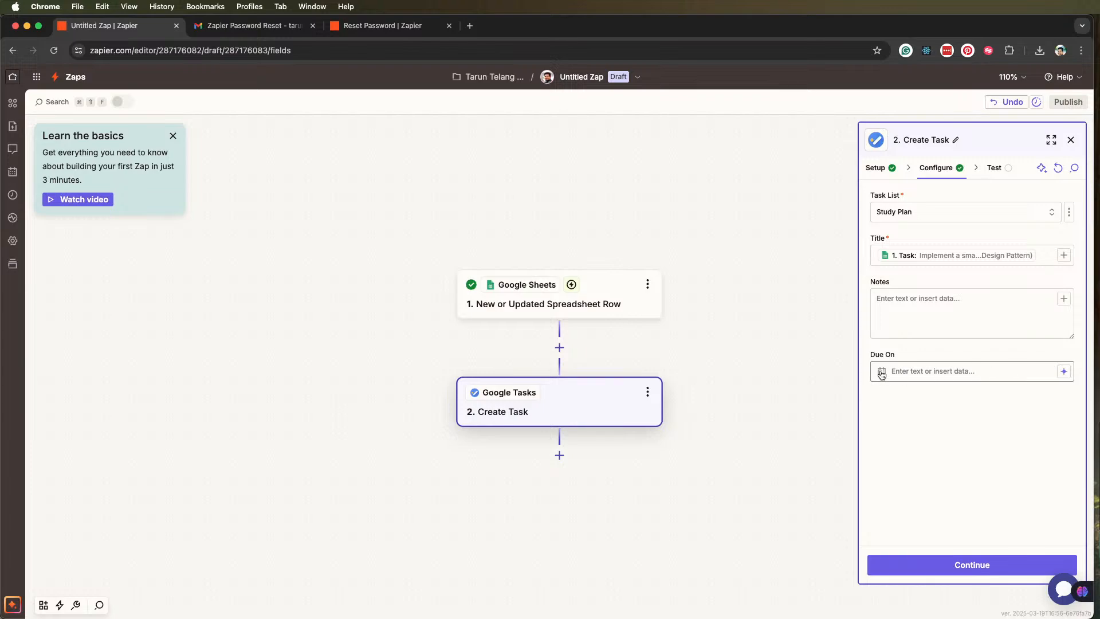
pyautogui.click(943, 377)
pyautogui.click(939, 389)
pyautogui.click(912, 372)
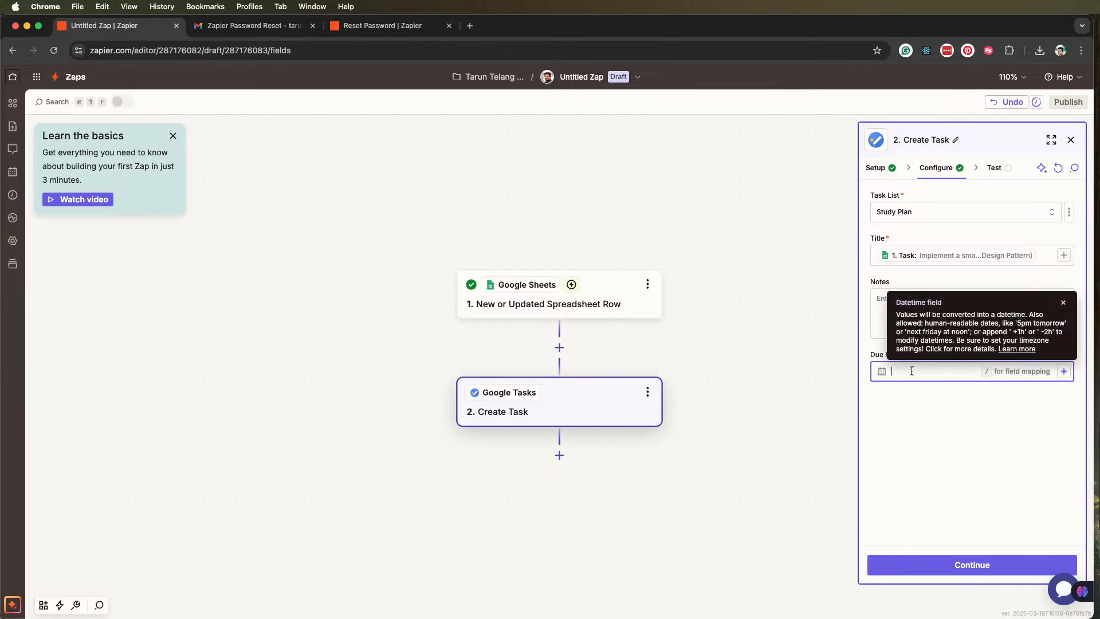
pyautogui.click(907, 422)
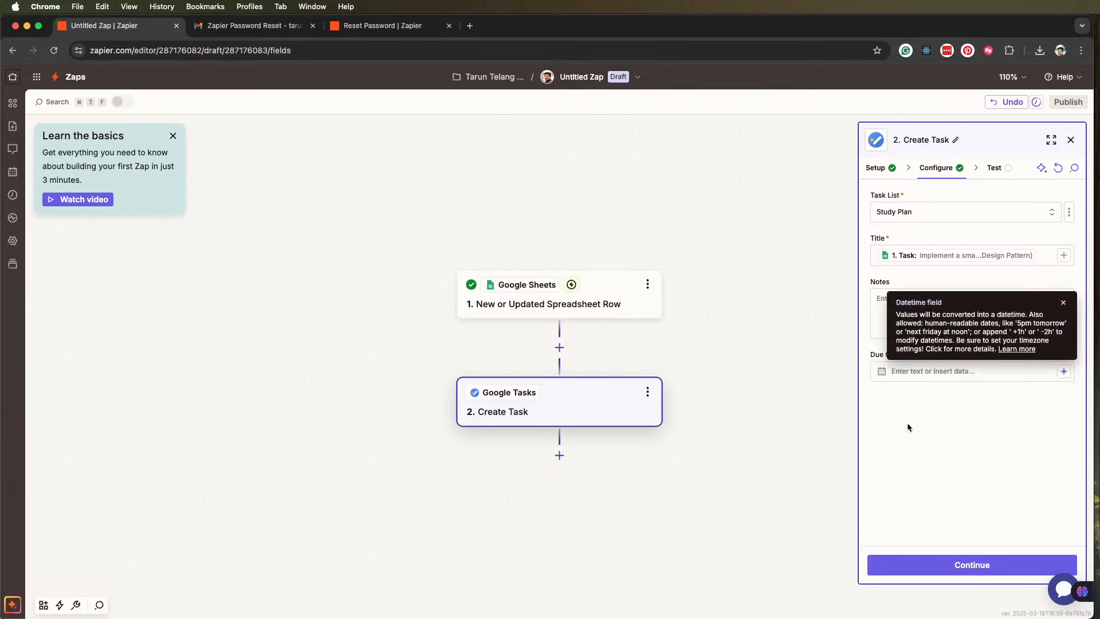
pyautogui.click(1060, 373)
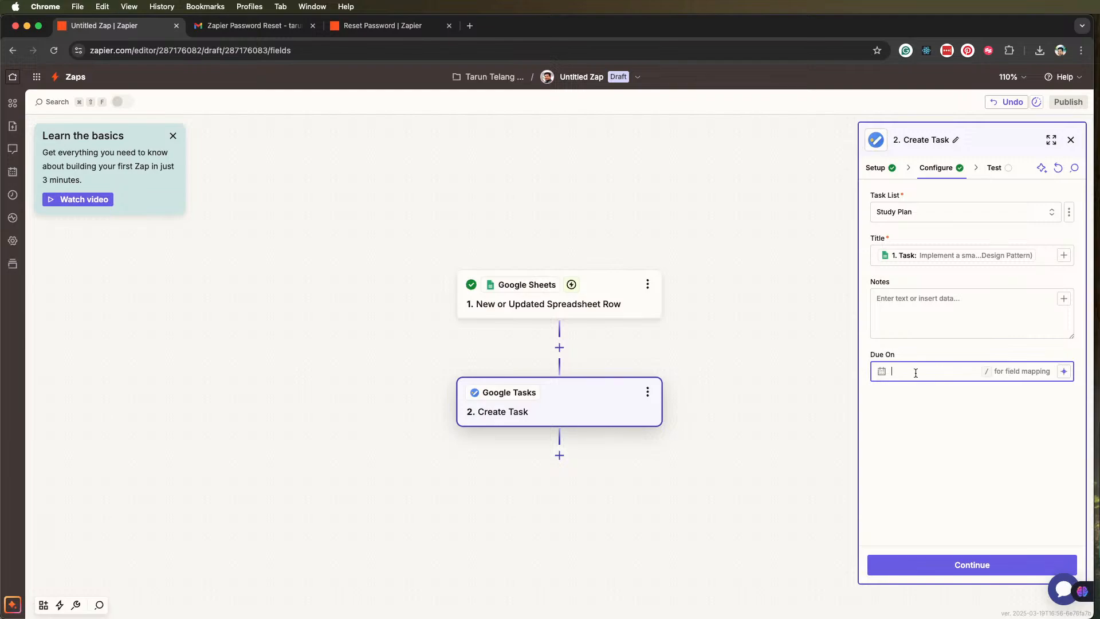
pyautogui.write('/')
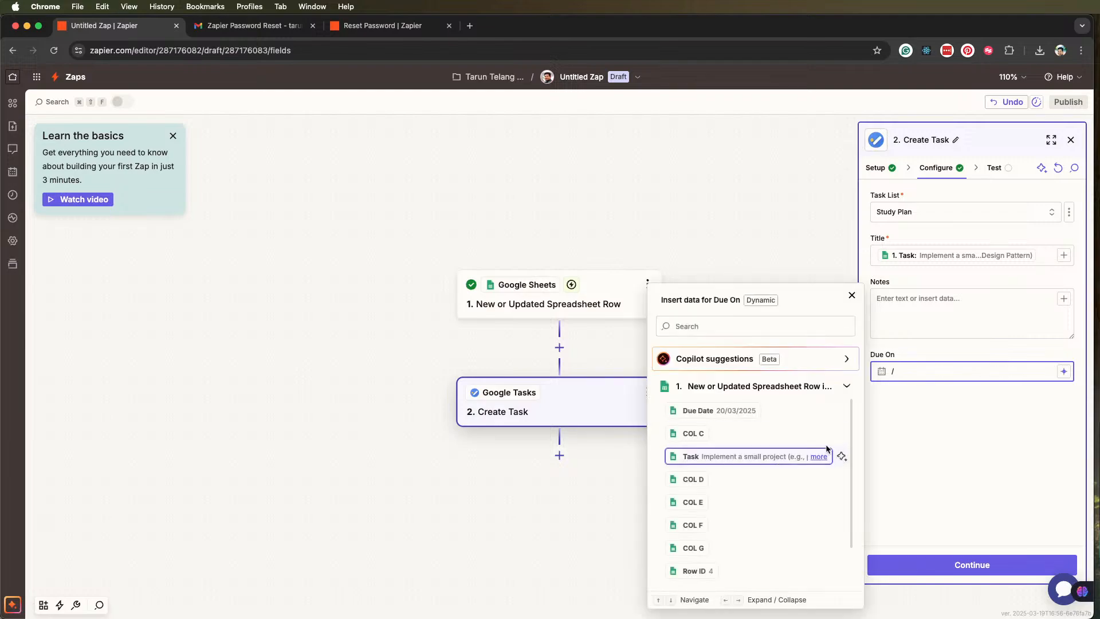
pyautogui.click(743, 418)
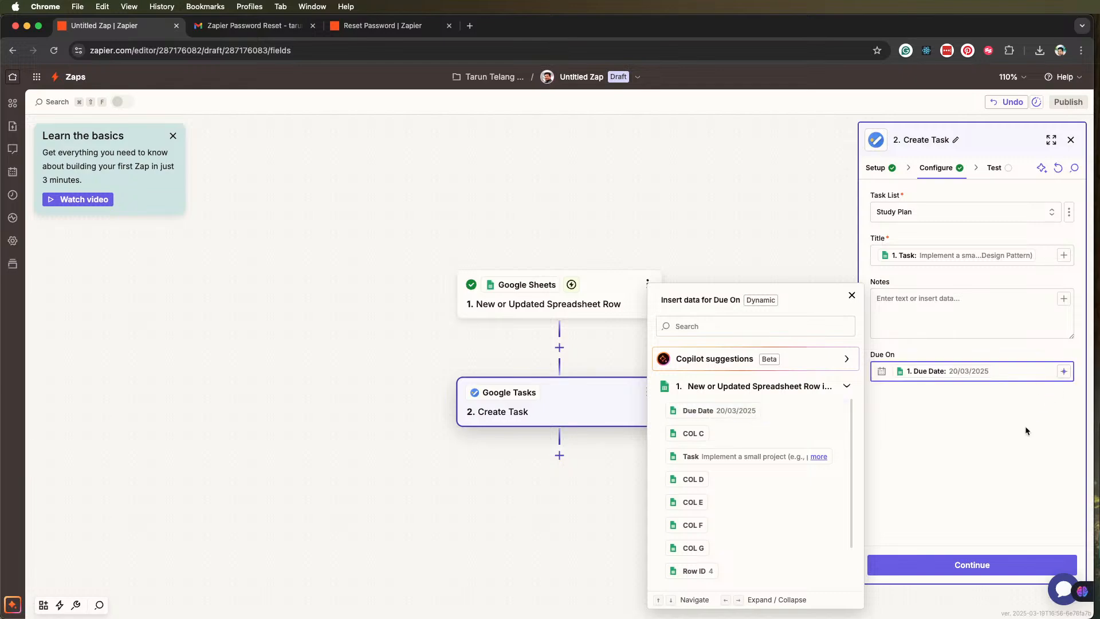
pyautogui.press('Escape')
# Leave Notes empty, finish the action's configuration and run its test to send a sample task to Google Tasks
pyautogui.click(923, 296)
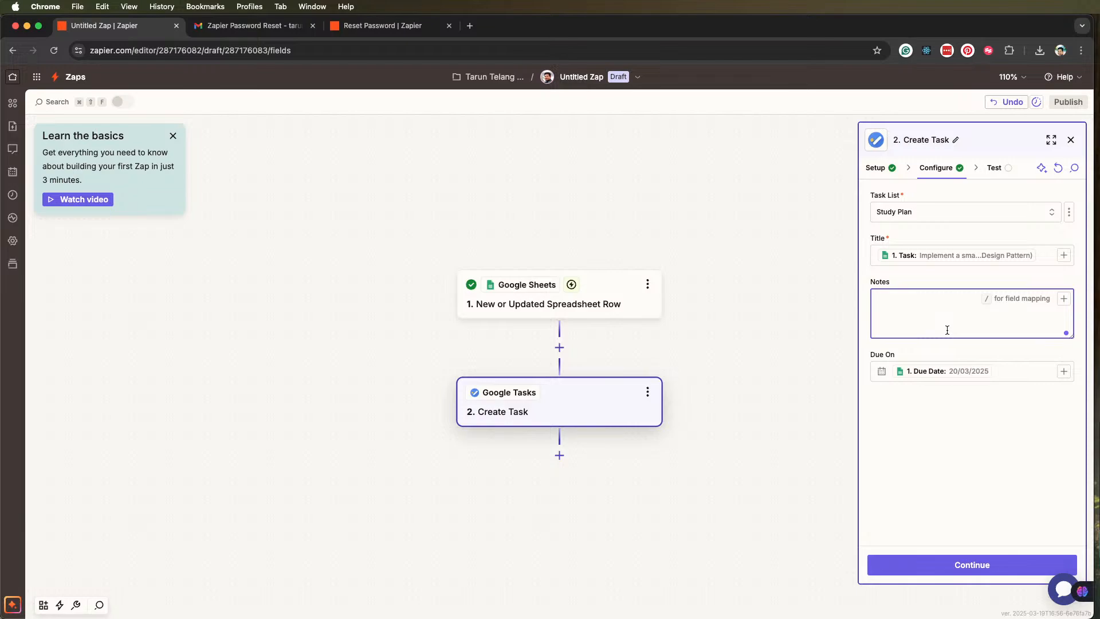
pyautogui.click(997, 565)
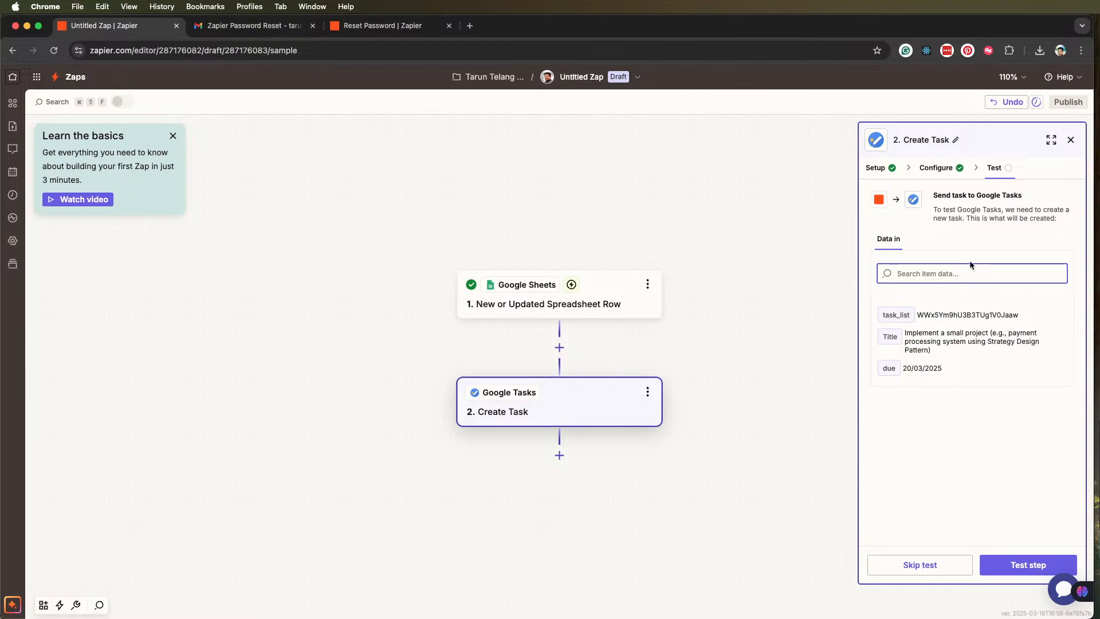
pyautogui.click(1025, 567)
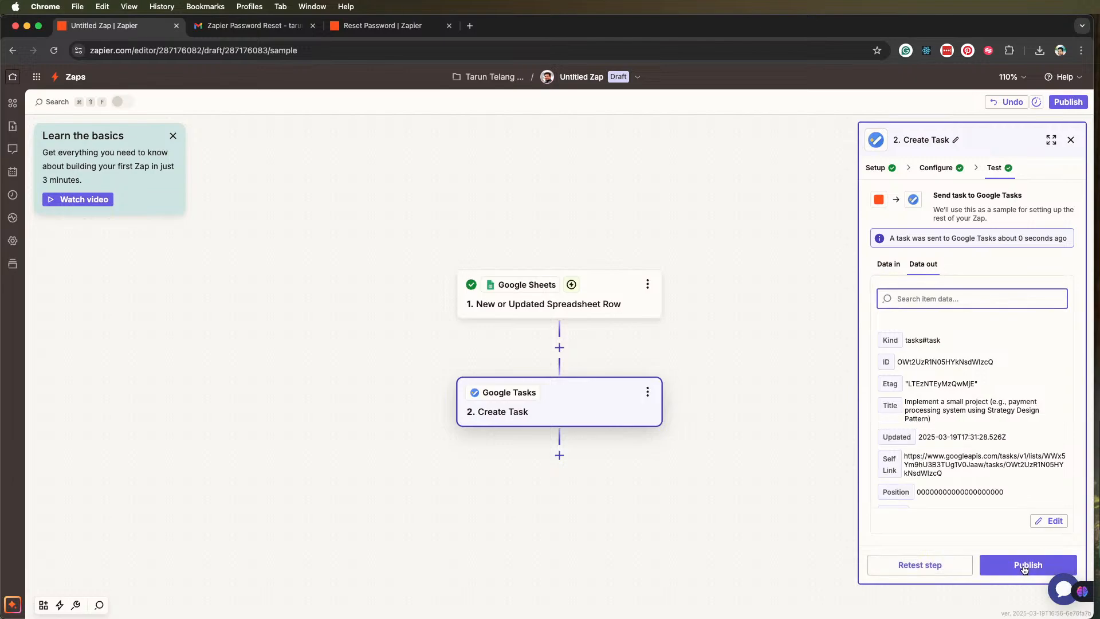
# Review the test's output data, check the Study Plan list in Google Tasks for the test task, and return to the Zap editor
pyautogui.scroll(-3, 968, 479)
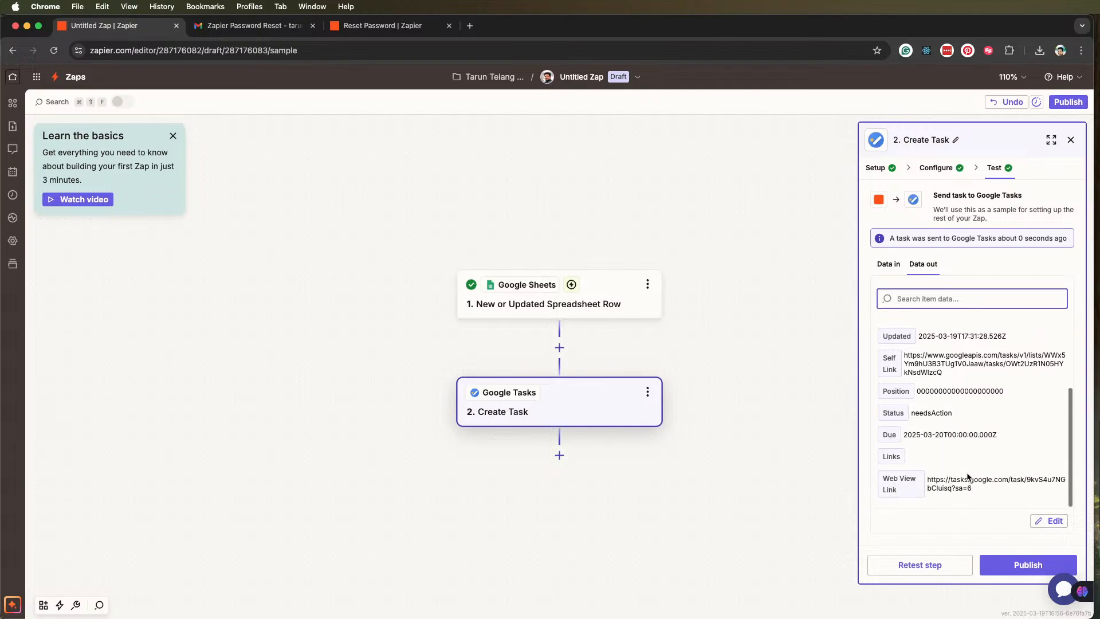
pyautogui.scroll(3, 988, 379)
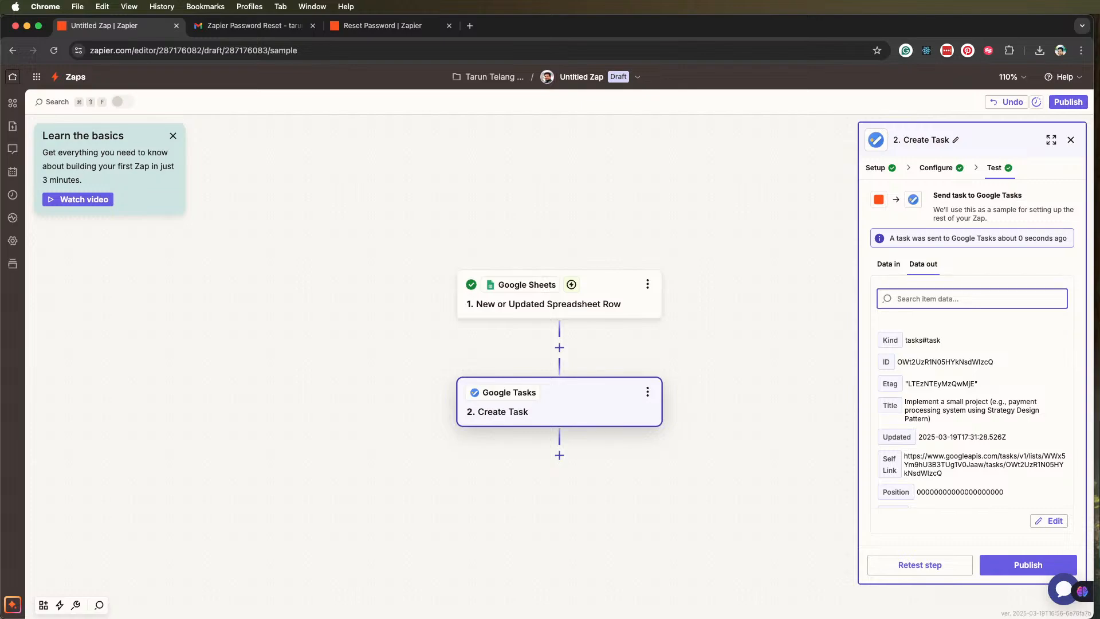
pyautogui.press('super+grave')
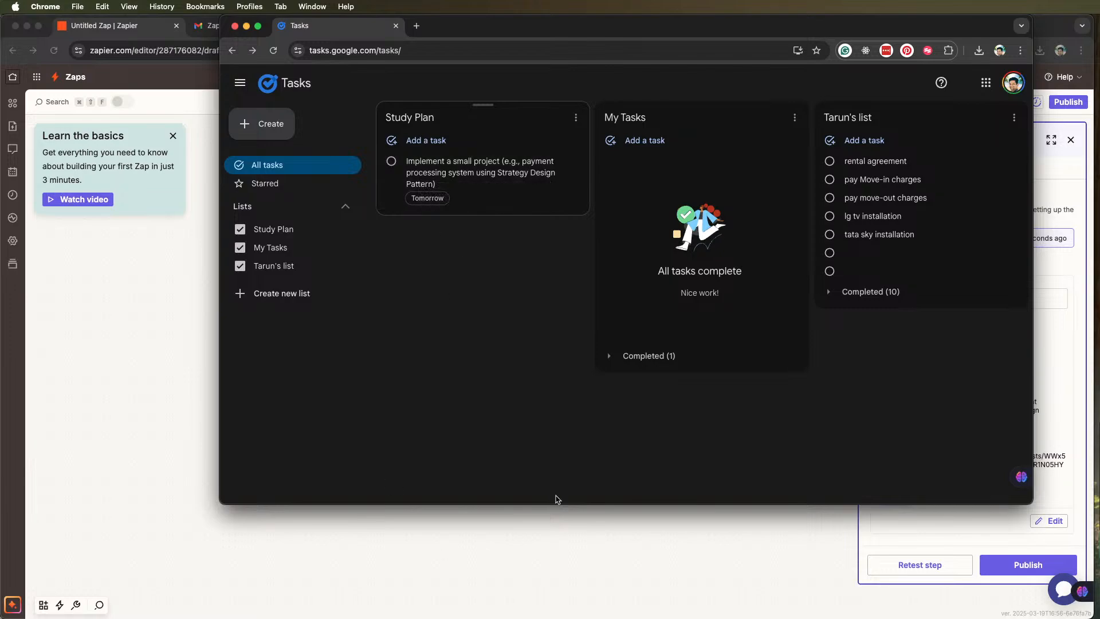
pyautogui.click(604, 541)
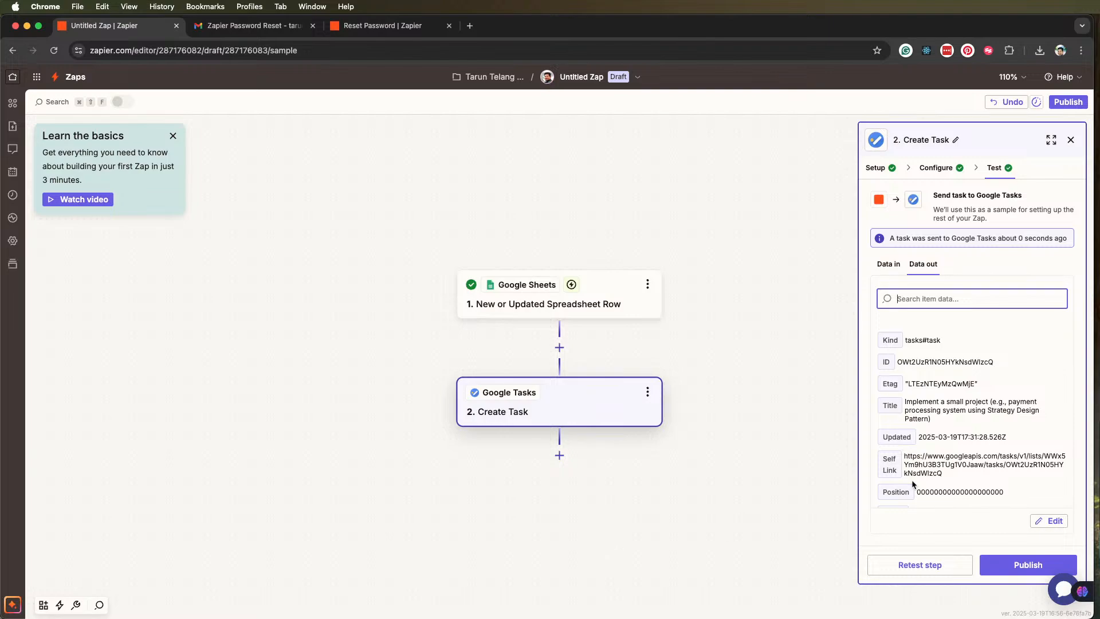
# Publish the Zap, start transferring the existing data and highlight the plan's record limit in the notice
pyautogui.click(1014, 570)
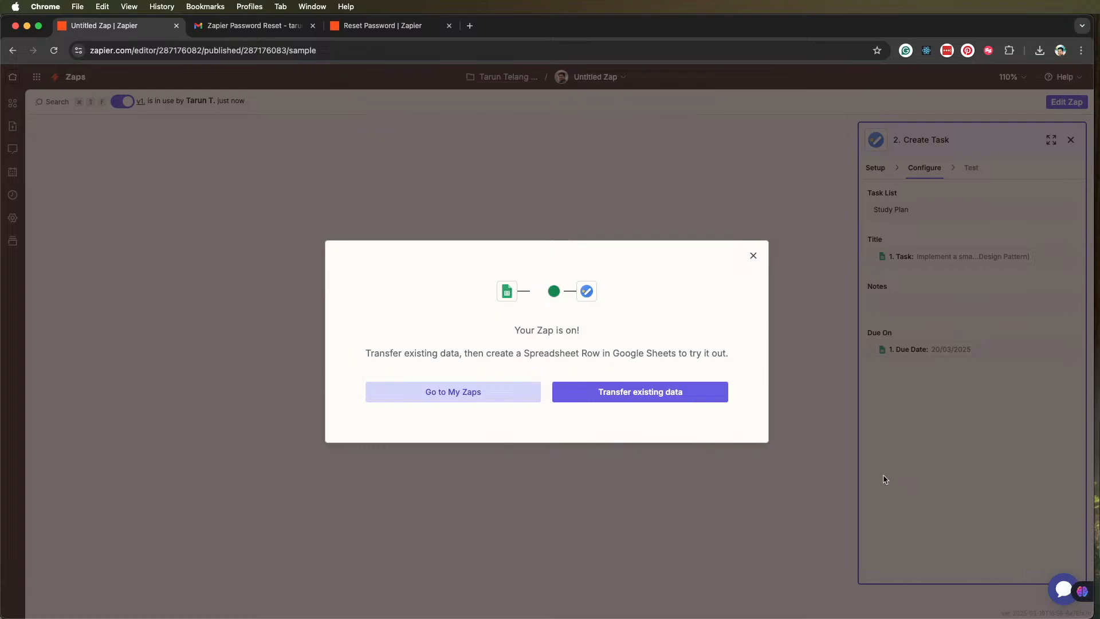
pyautogui.click(683, 389)
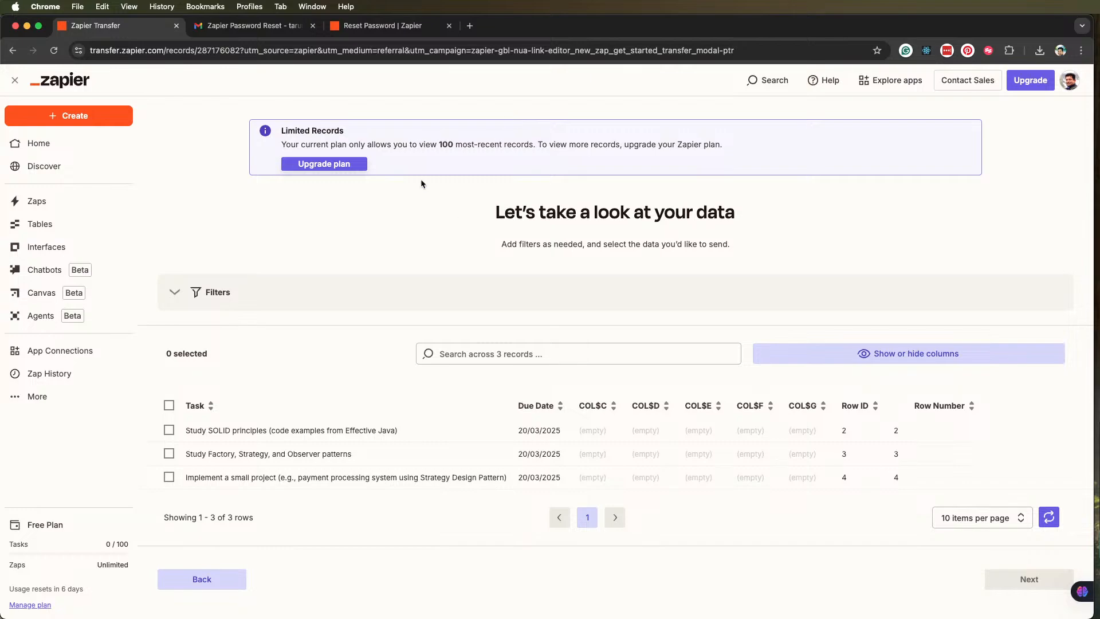
pyautogui.moveTo(439, 144); pyautogui.dragTo(533, 150)
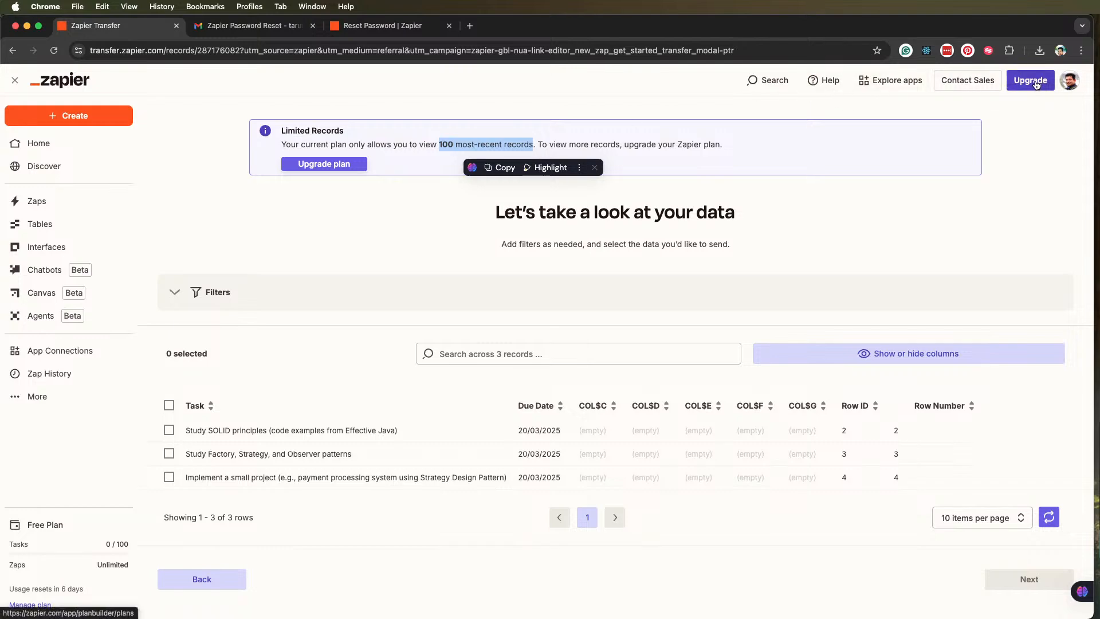
# Open the upgrade plans preview and examine the Free and Professional plans' prices, task tiers and included features, dismissing the sales chat message
pyautogui.click(1011, 86)
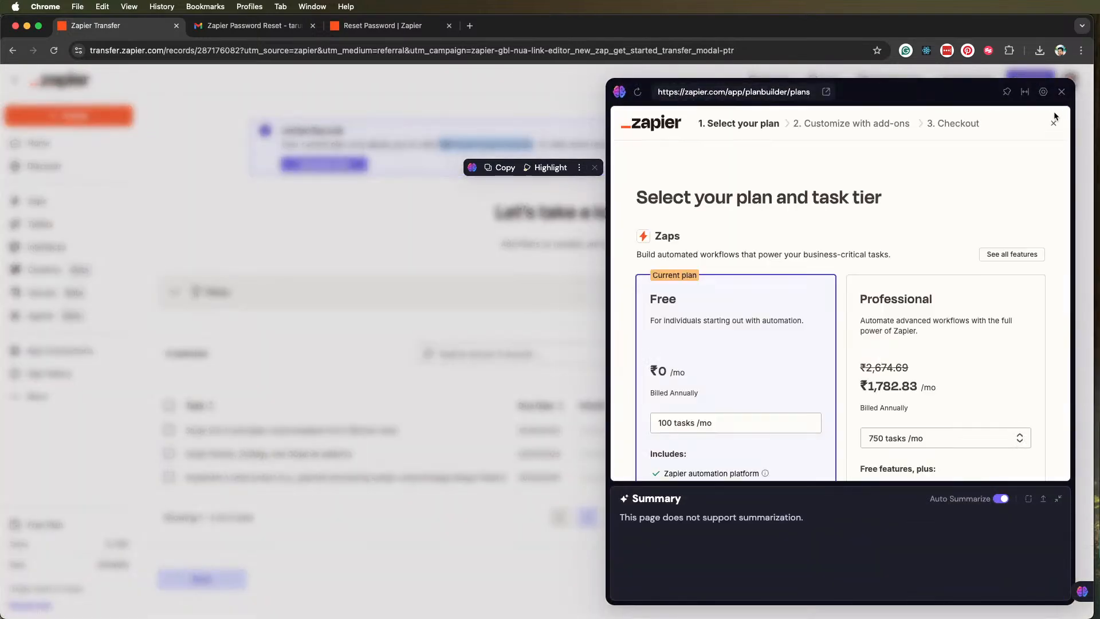
pyautogui.scroll(-5, 951, 219)
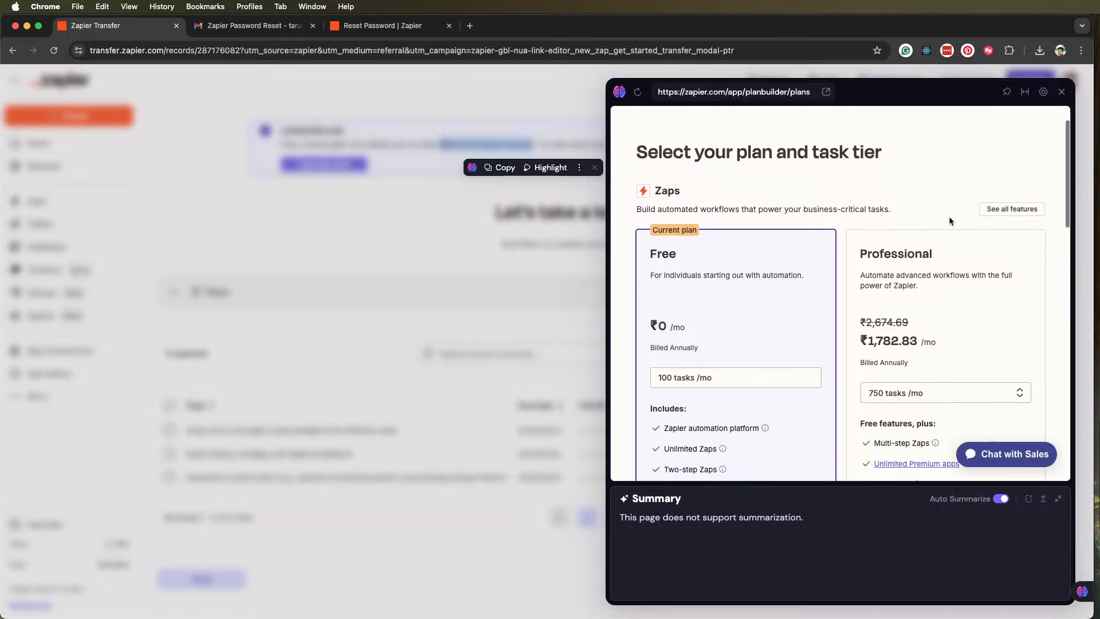
pyautogui.scroll(-1, 949, 215)
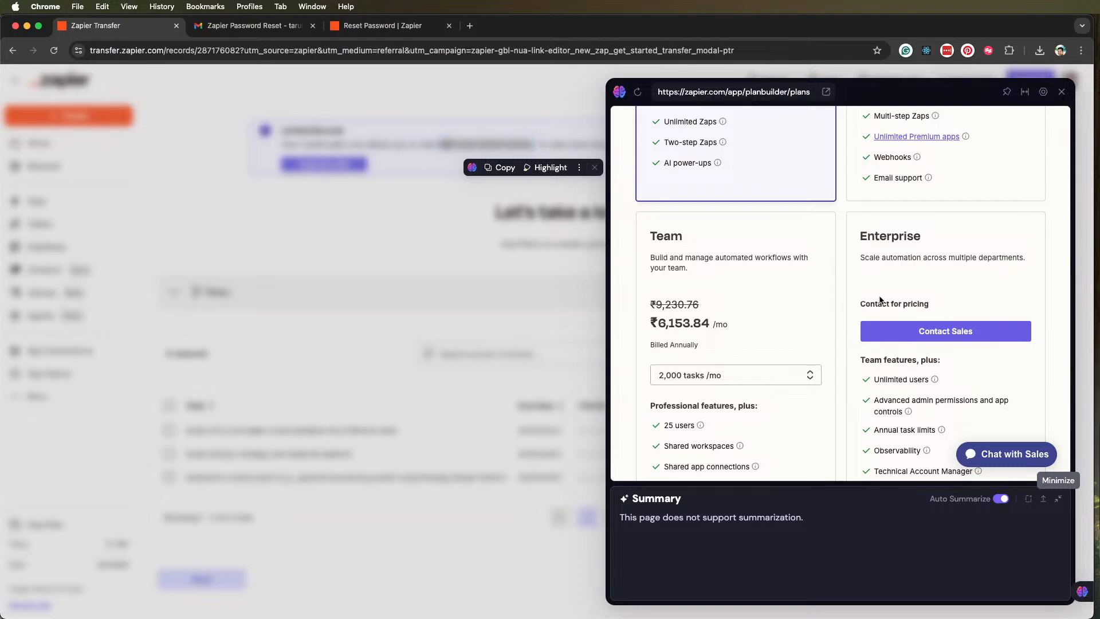
pyautogui.scroll(4, 896, 265)
pyautogui.scroll(2, 897, 269)
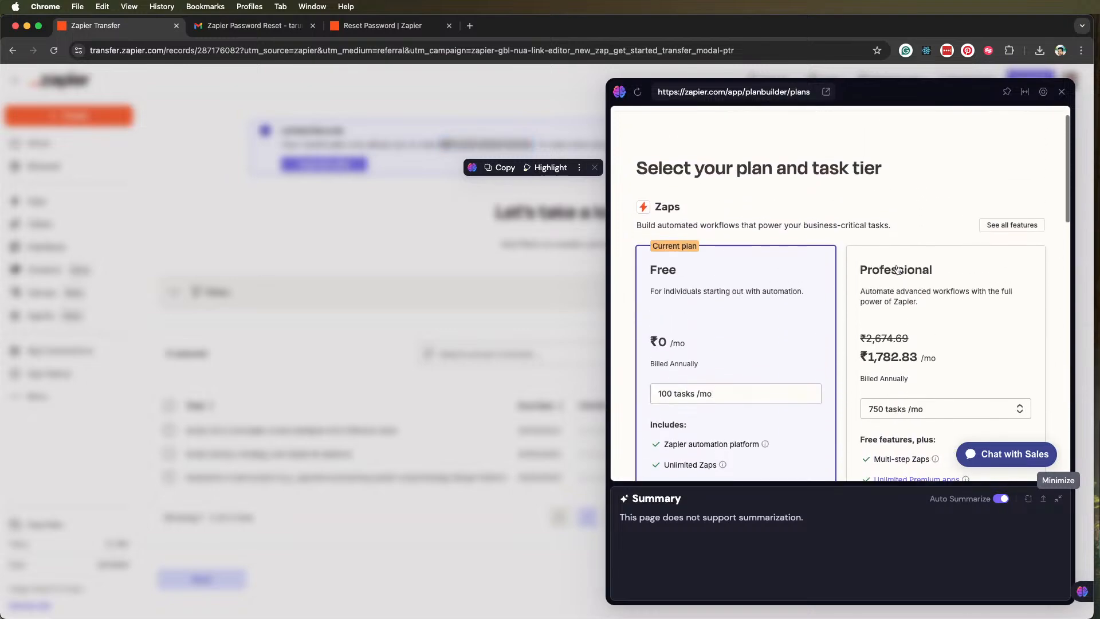
pyautogui.scroll(-1, 747, 329)
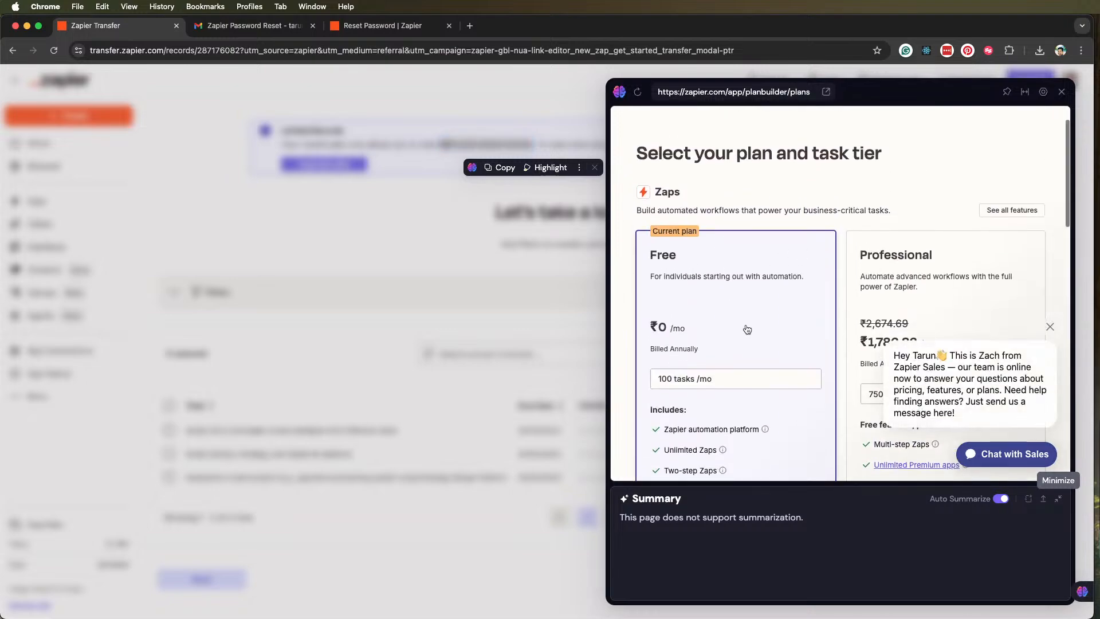
pyautogui.scroll(-3, 707, 354)
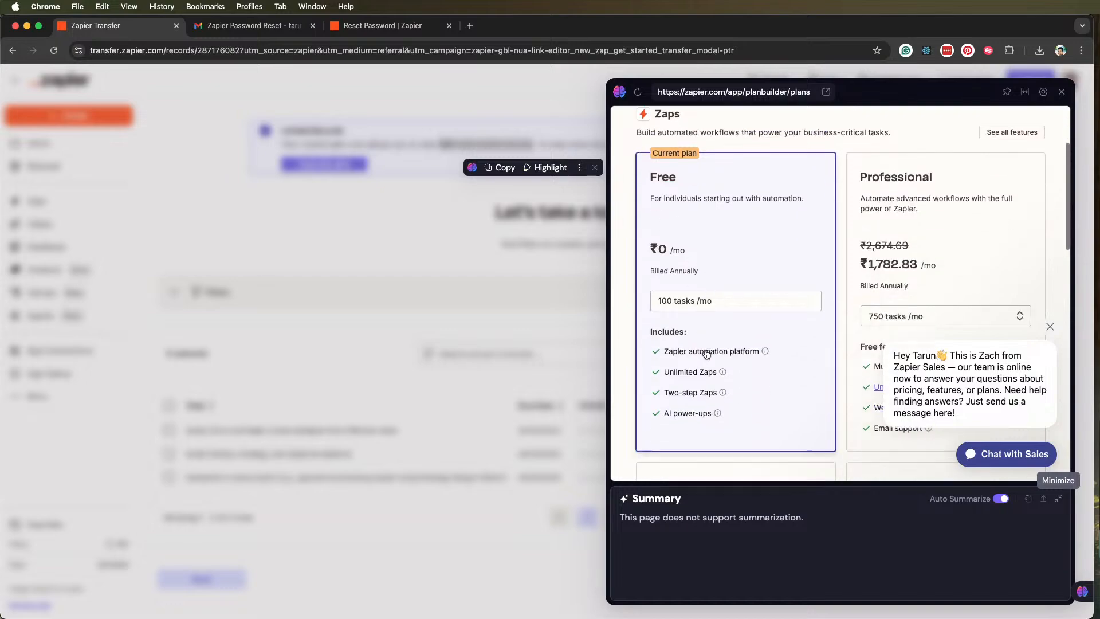
pyautogui.scroll(1, 707, 353)
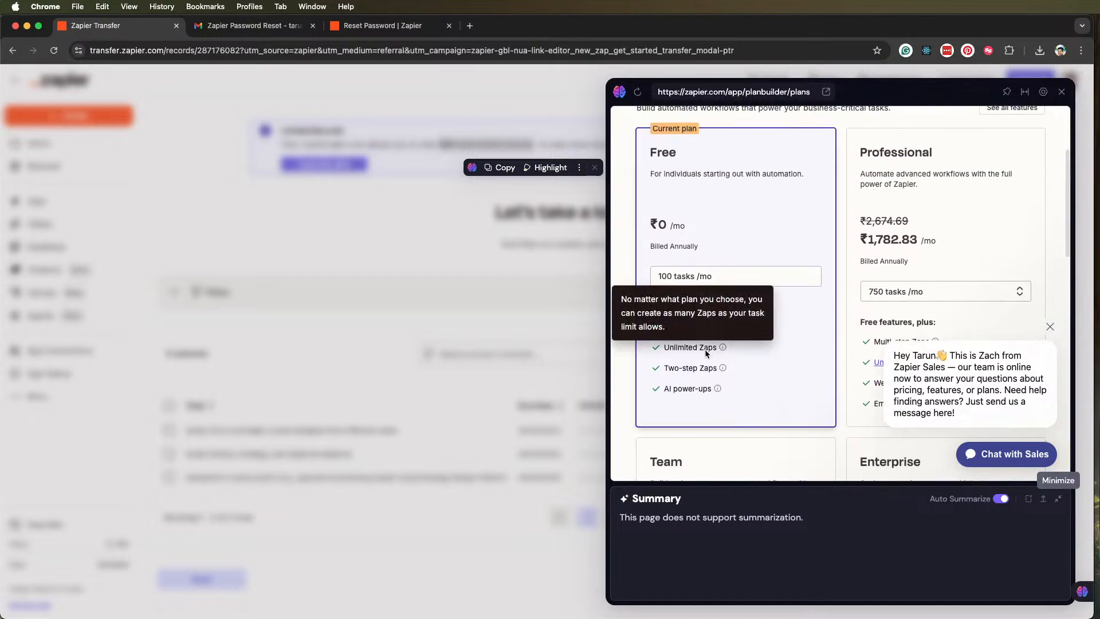
pyautogui.click(1051, 327)
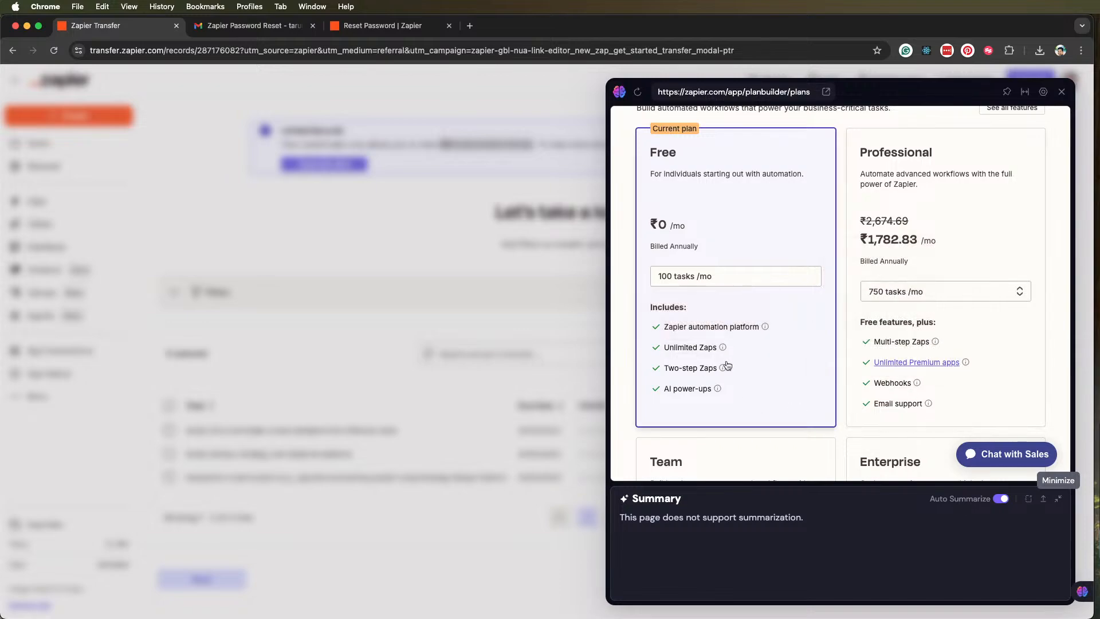
pyautogui.moveTo(717, 388)
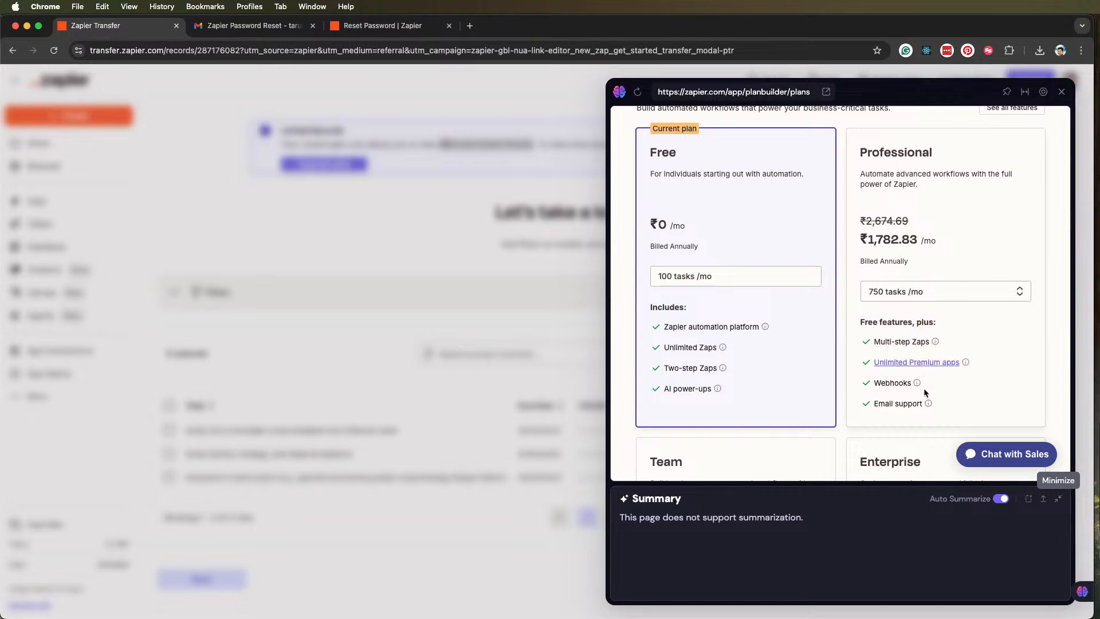
# Examine the Team and Enterprise plans' pricing and features, close the plans preview and open the list of Zaps
pyautogui.scroll(-2, 945, 395)
pyautogui.scroll(-3, 949, 397)
pyautogui.scroll(6, 949, 396)
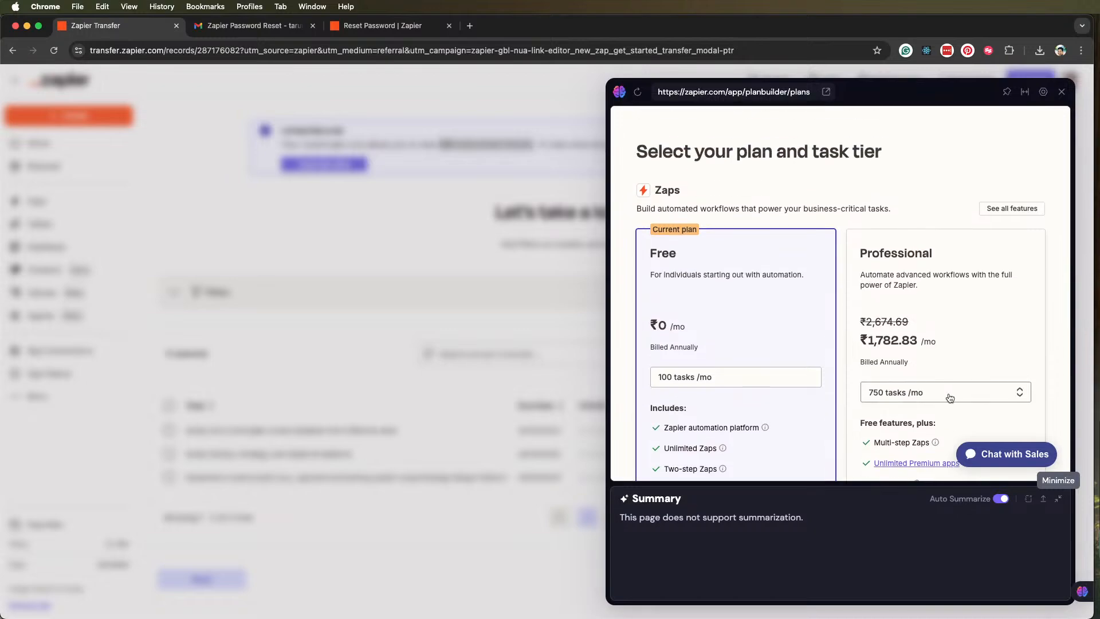
pyautogui.scroll(-3, 950, 397)
pyautogui.scroll(-5, 950, 397)
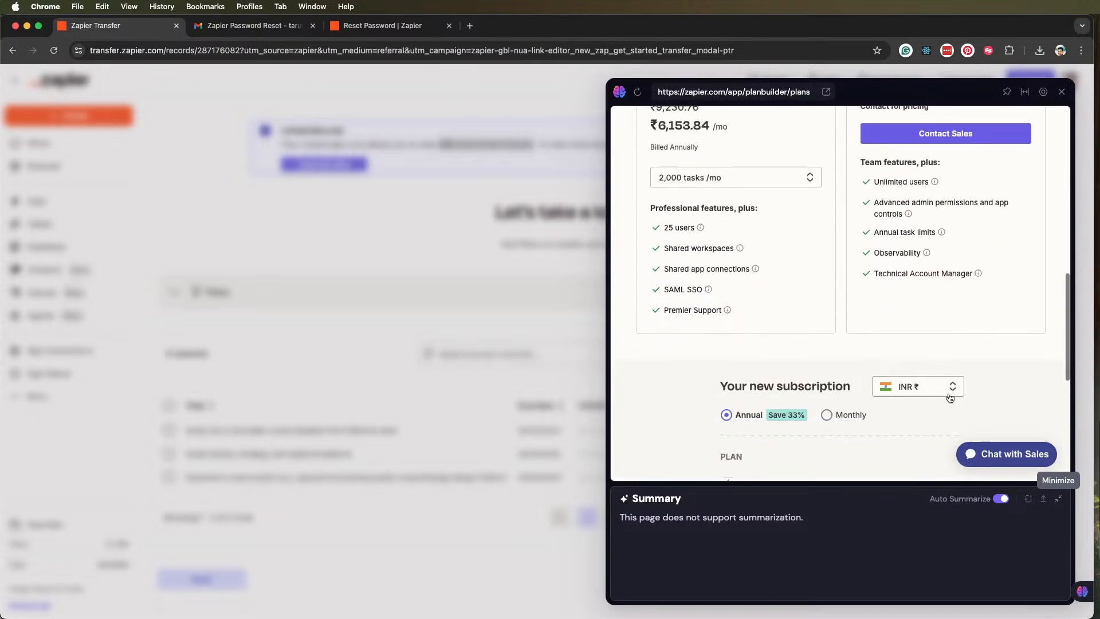
pyautogui.scroll(2, 950, 398)
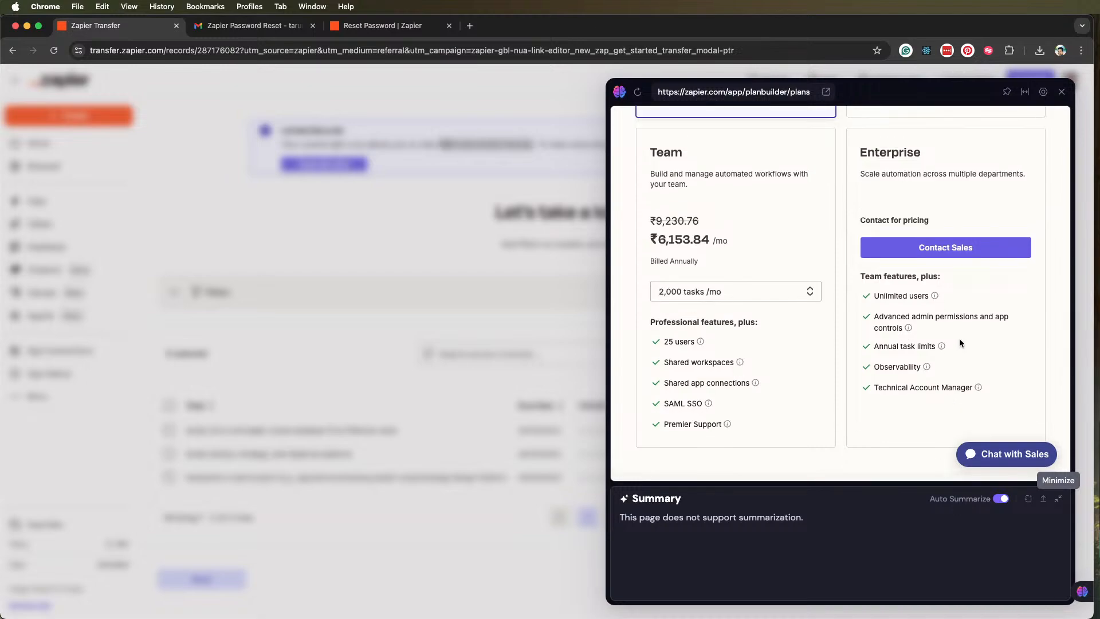
pyautogui.scroll(1, 958, 360)
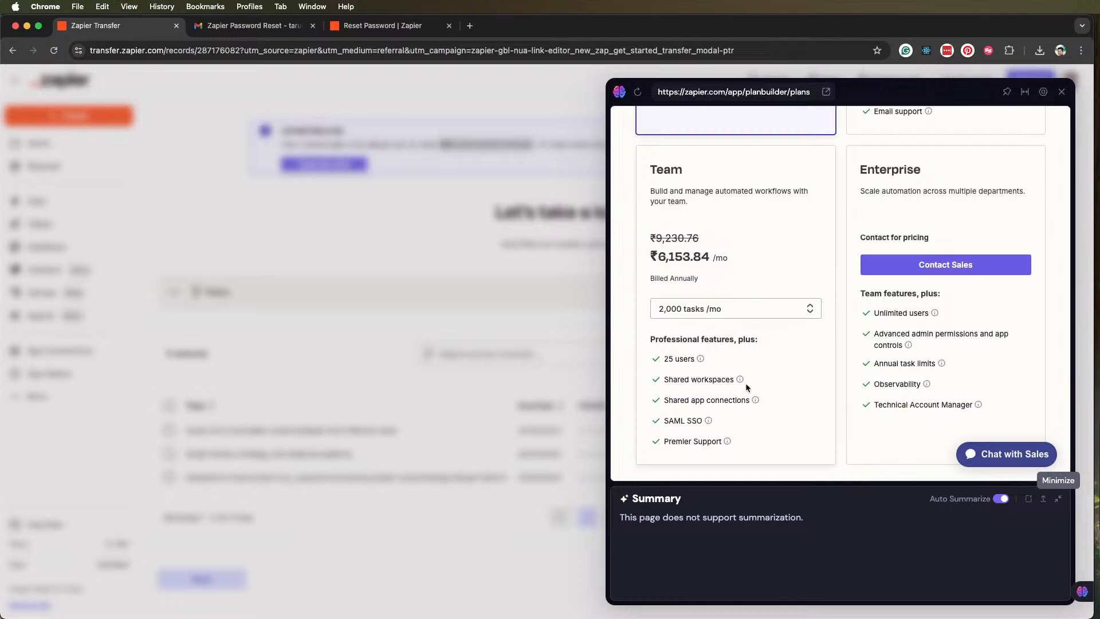
pyautogui.moveTo(690, 442)
pyautogui.scroll(10, 947, 179)
pyautogui.scroll(2, 947, 179)
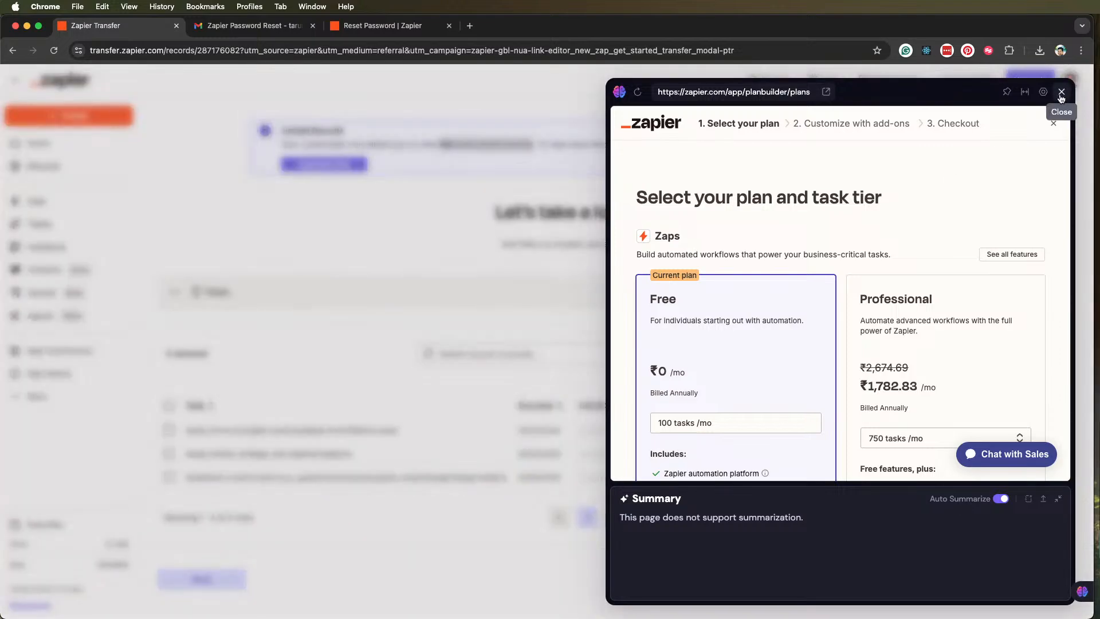
pyautogui.click(1062, 92)
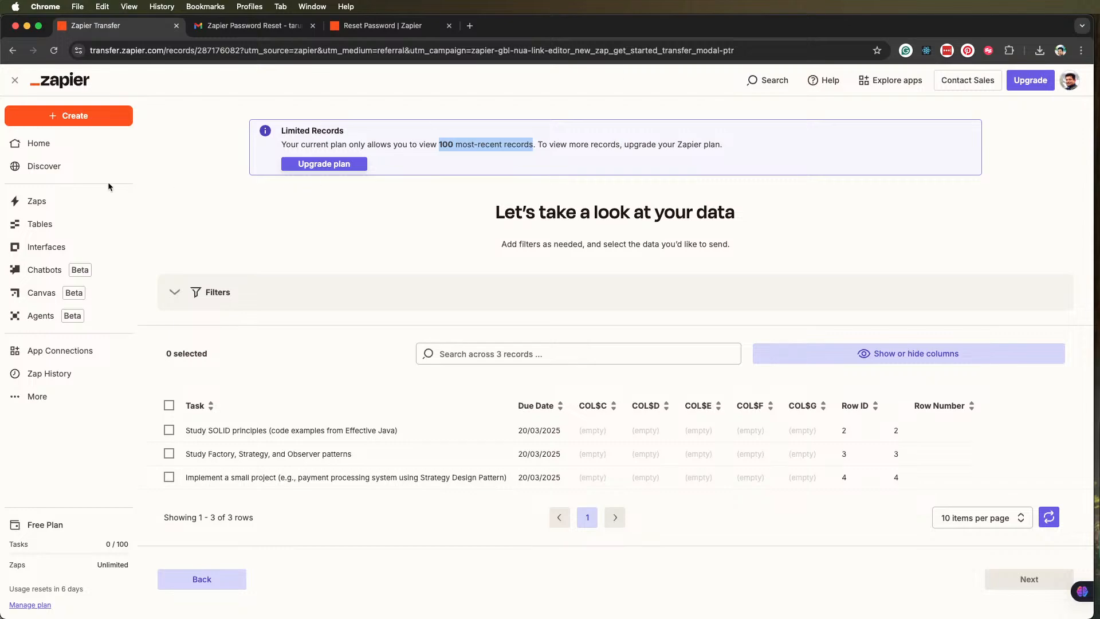
pyautogui.click(49, 205)
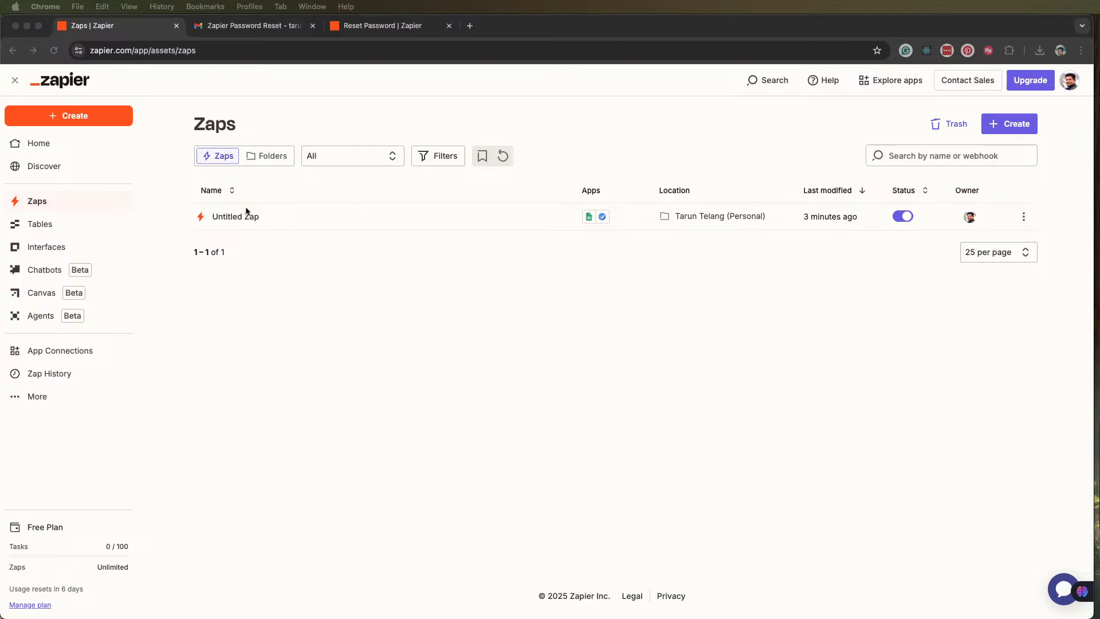
# Rename the untitled Zap to "Google Sheets → Google Tasks AutoSync"
pyautogui.click(1024, 217)
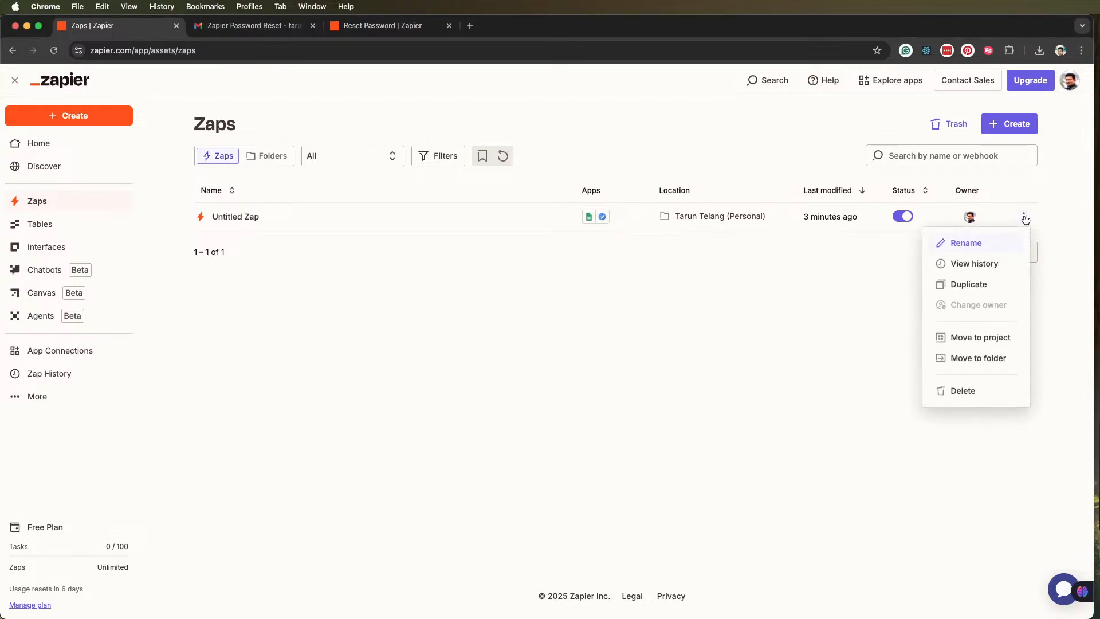
pyautogui.click(966, 243)
pyautogui.press('super+a')
pyautogui.write('Google Sheets → Google Tasks AutoSync')
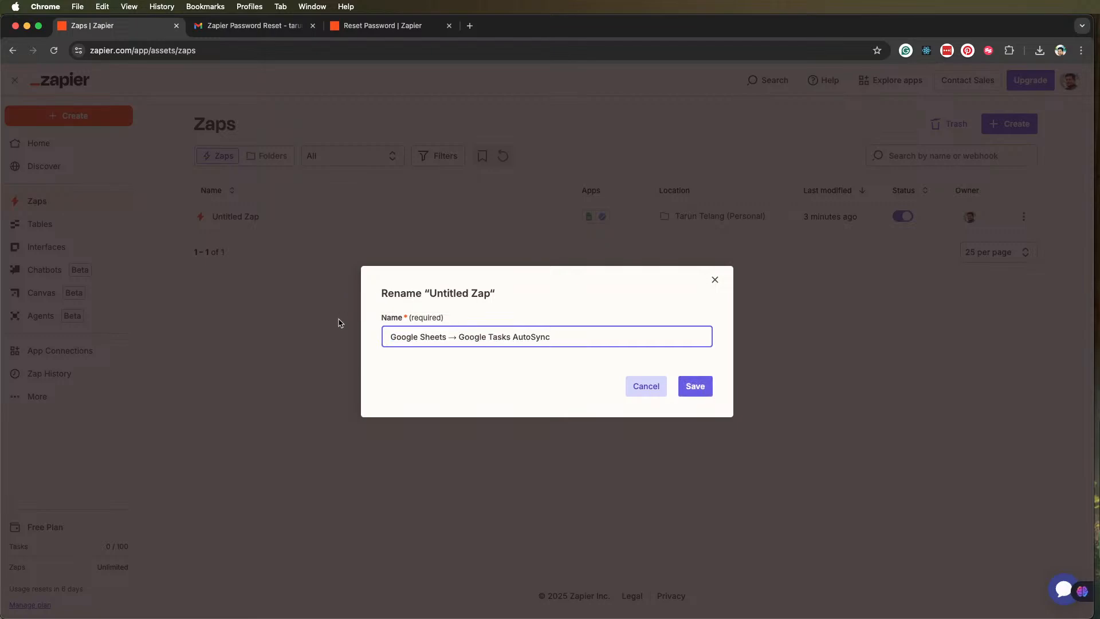
pyautogui.click(695, 386)
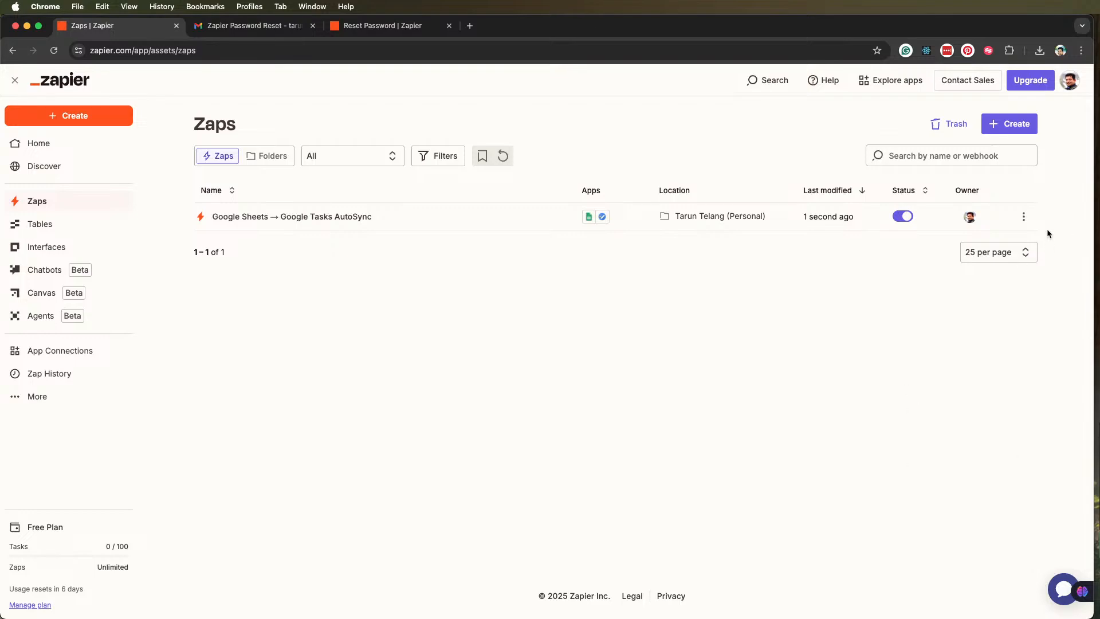
# Rename the Zap to "Task Generator: Sheets to Google Tasks"
pyautogui.click(1024, 217)
pyautogui.click(968, 245)
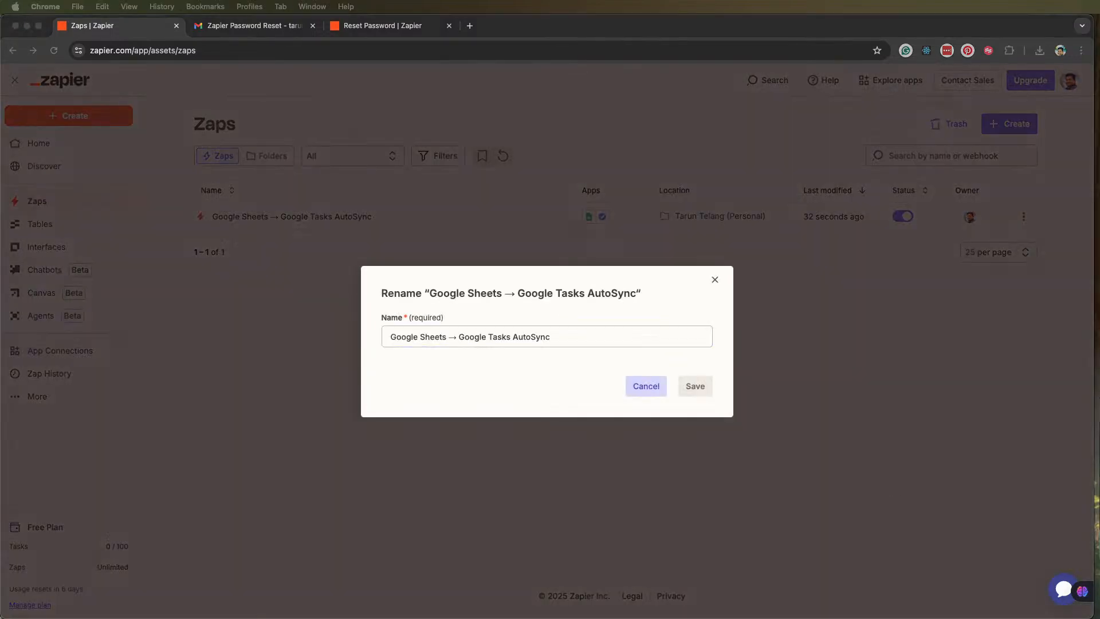
pyautogui.click(549, 336)
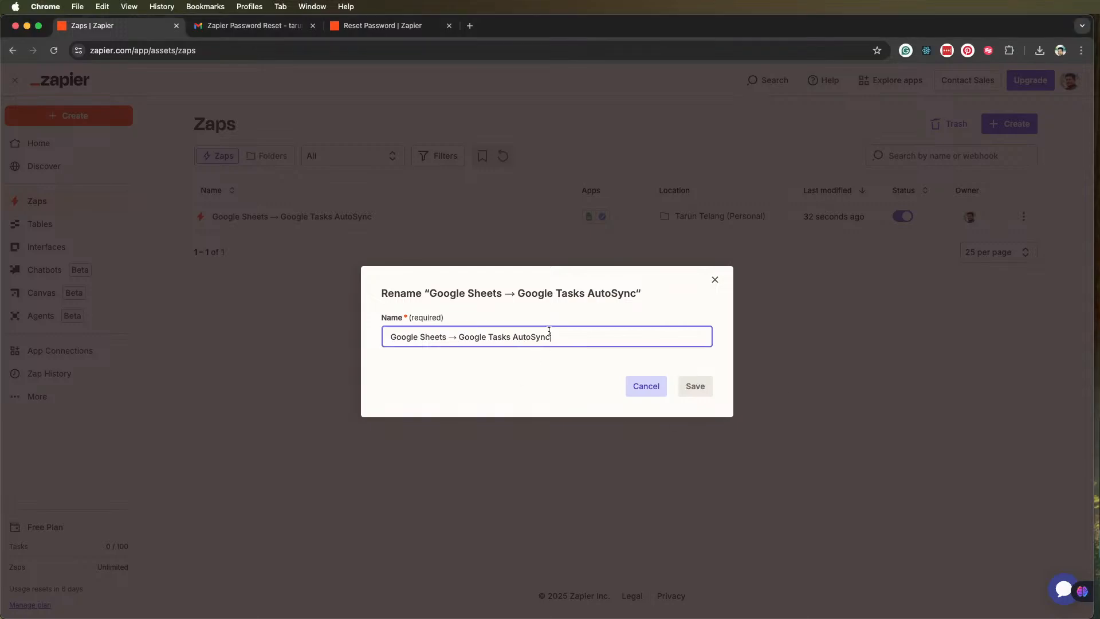
pyautogui.moveTo(553, 339); pyautogui.dragTo(357, 335)
pyautogui.write('Task Generator: Sheets to Google Tasks')
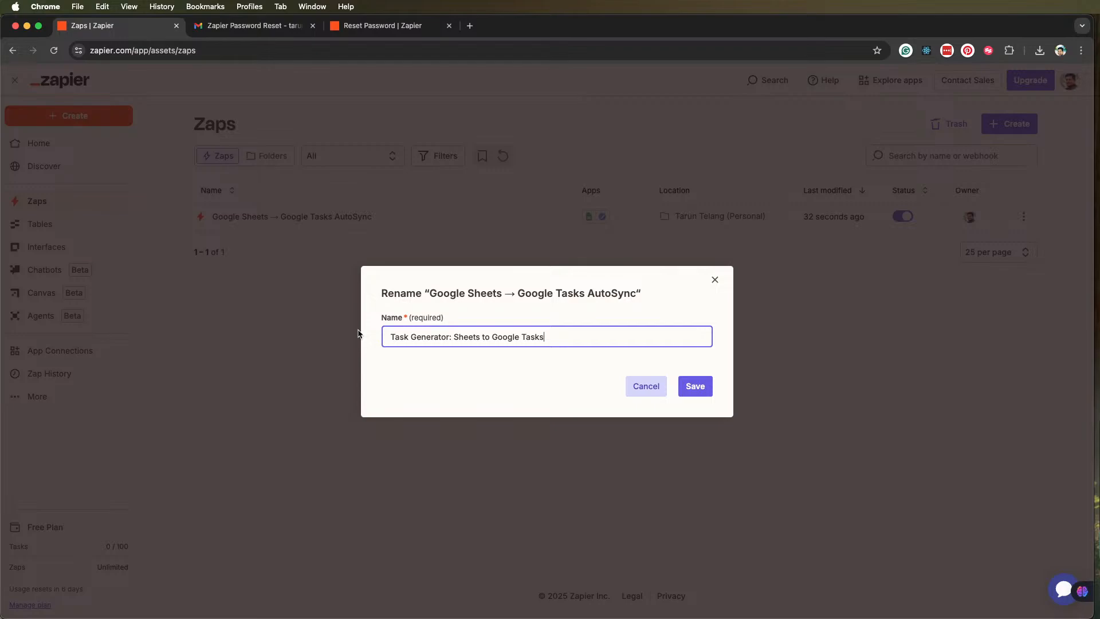
pyautogui.click(694, 384)
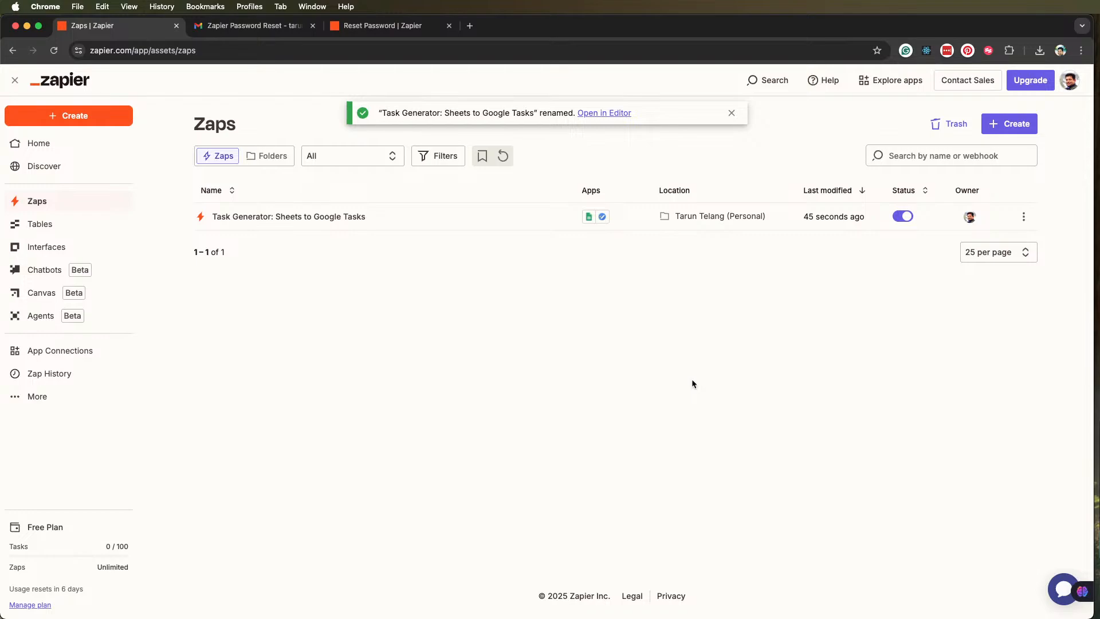
# Open the Zap's personal folder, look over the actions available for the Zap and dismiss them
pyautogui.click(730, 223)
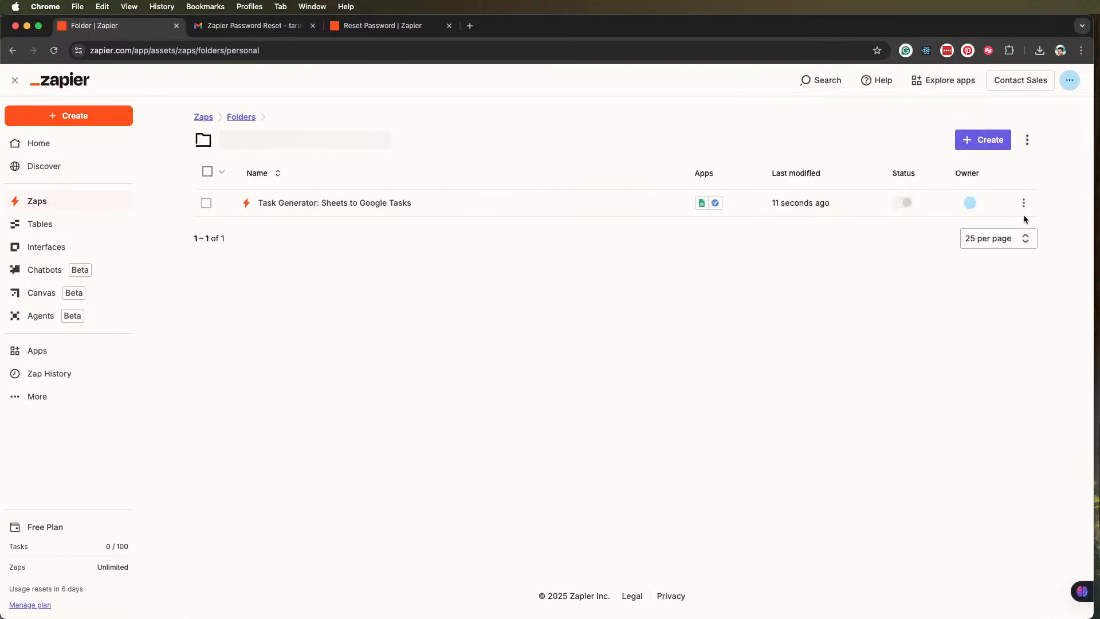
pyautogui.click(1020, 206)
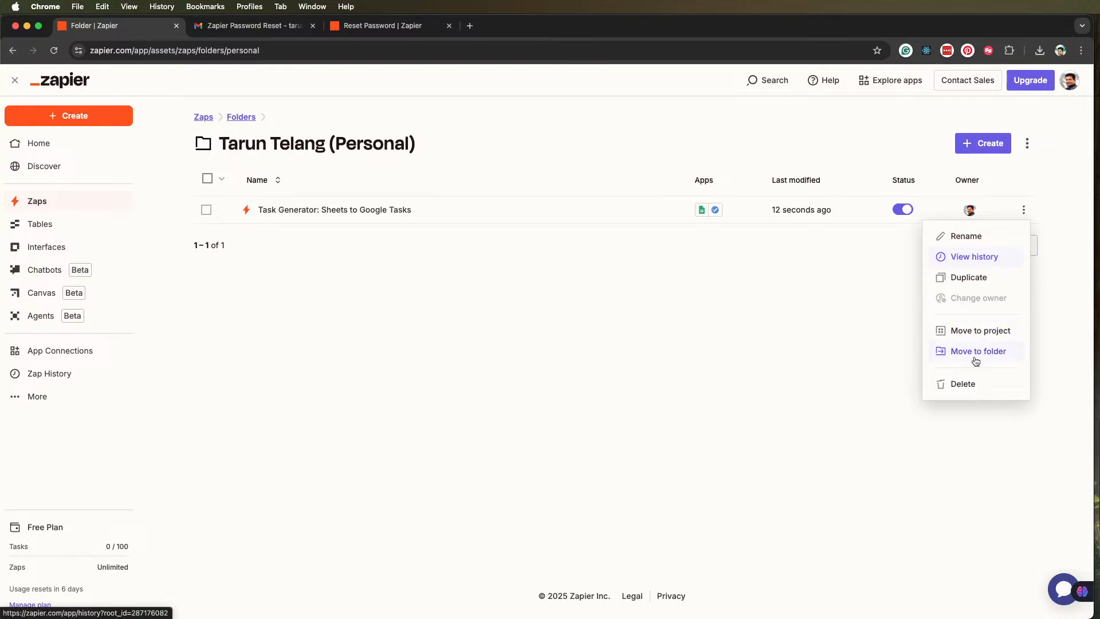
pyautogui.click(758, 362)
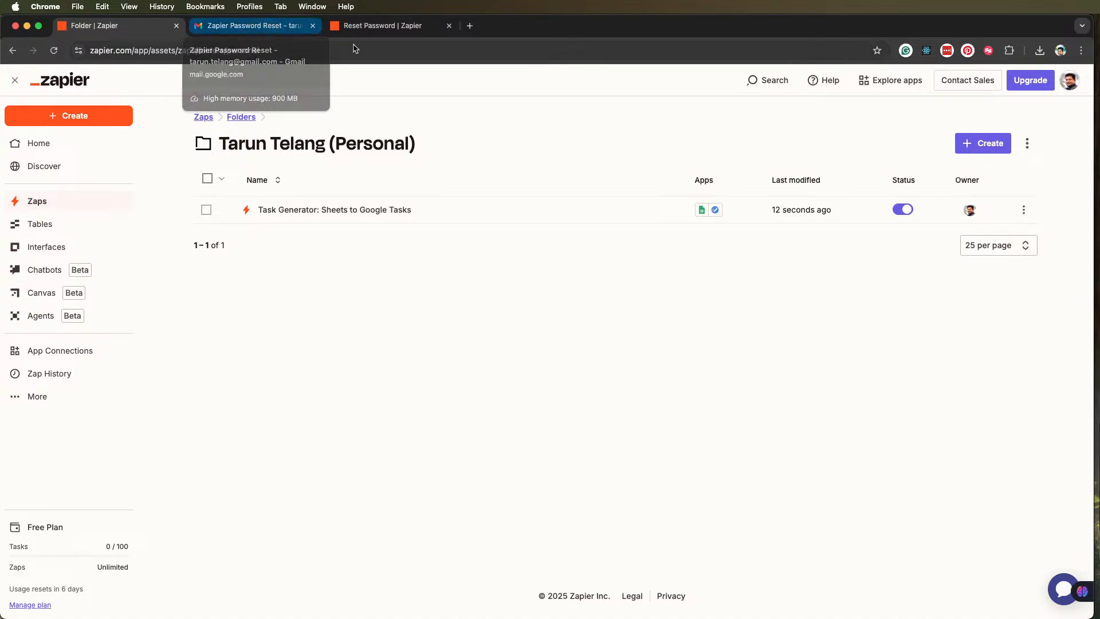
# Switch to the already open Google Tasks page by entering "tasks" in a new browser tab, and reposition its window
pyautogui.click(469, 26)
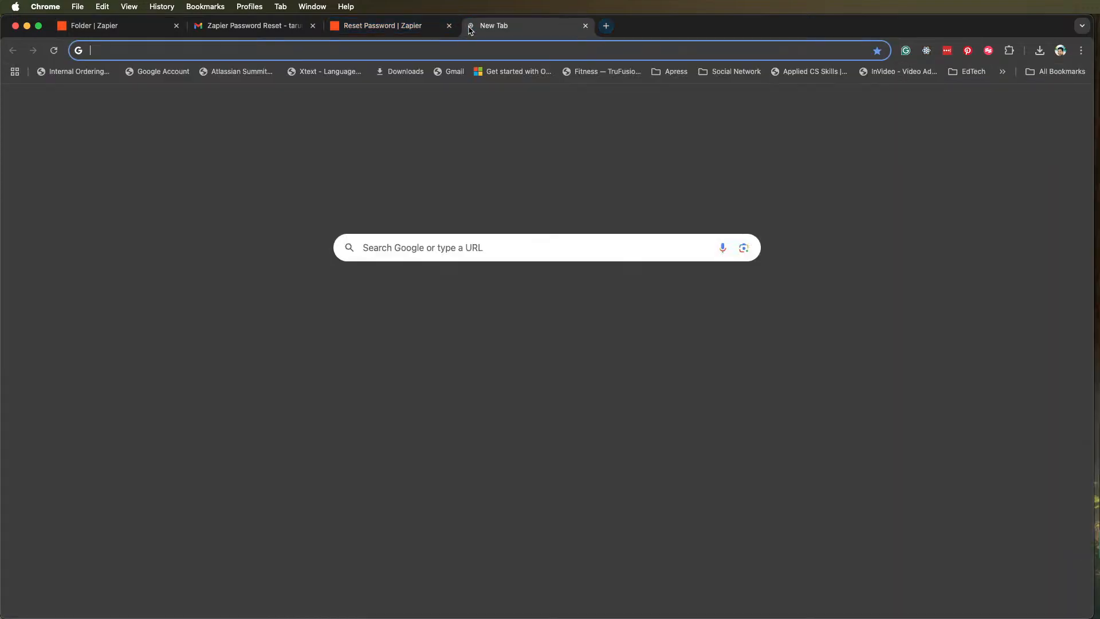
pyautogui.write('tasks.google.com/tasks/')
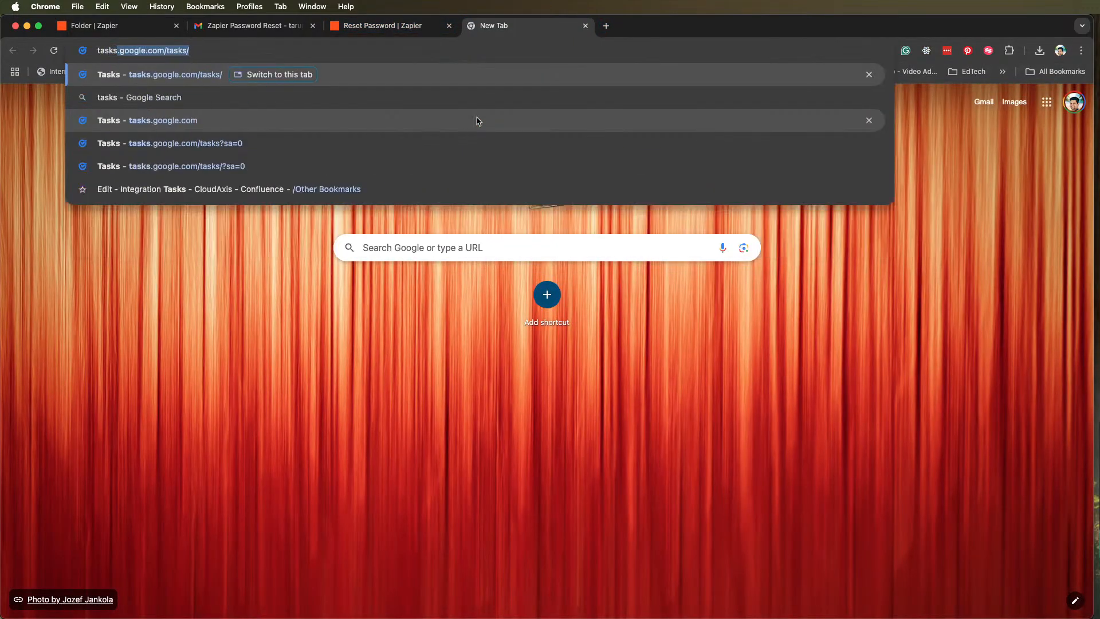
pyautogui.press('Tab')
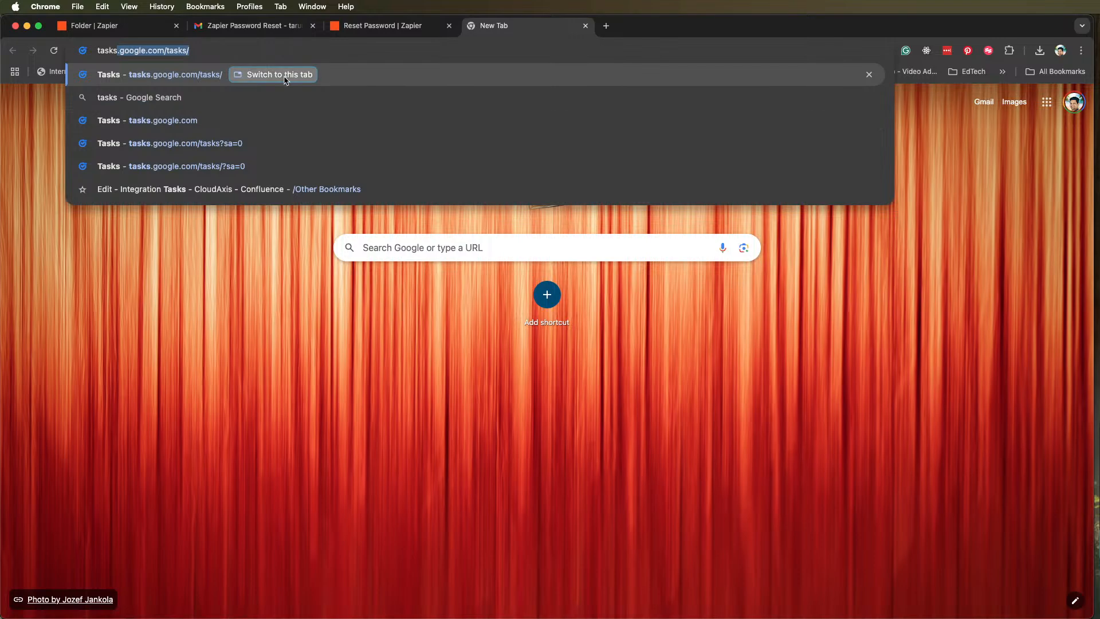
pyautogui.press('Return')
pyautogui.moveTo(491, 30); pyautogui.dragTo(803, 10)
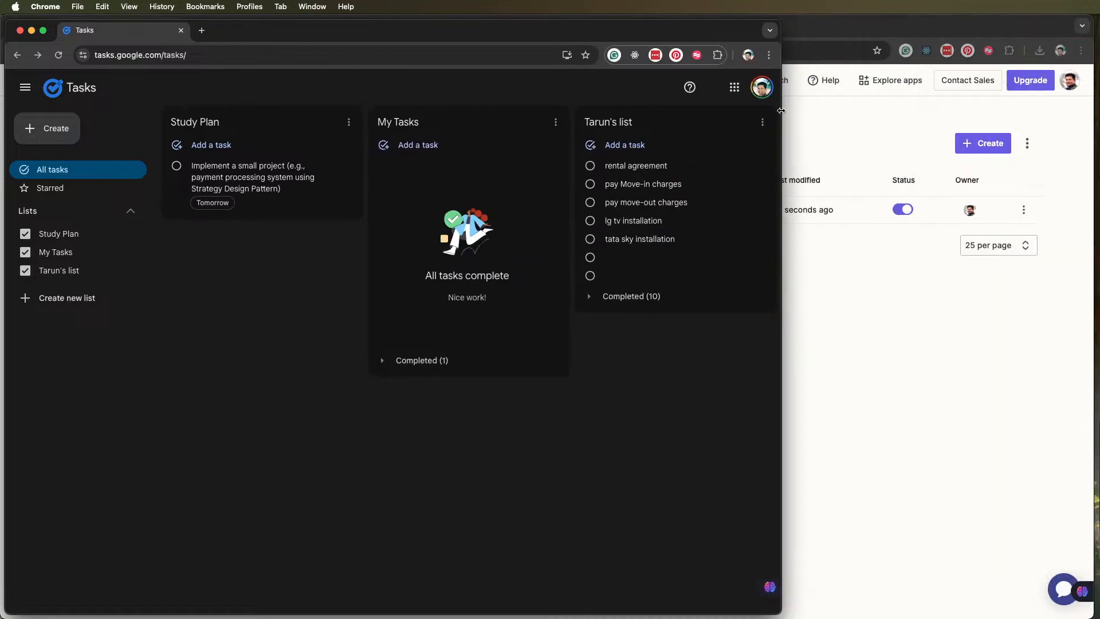
# Open a new browser tab, split it into its own window and switch to the already open Study Plan sheet by entering "Study"
pyautogui.rightClick(704, 35)
pyautogui.click(706, 36)
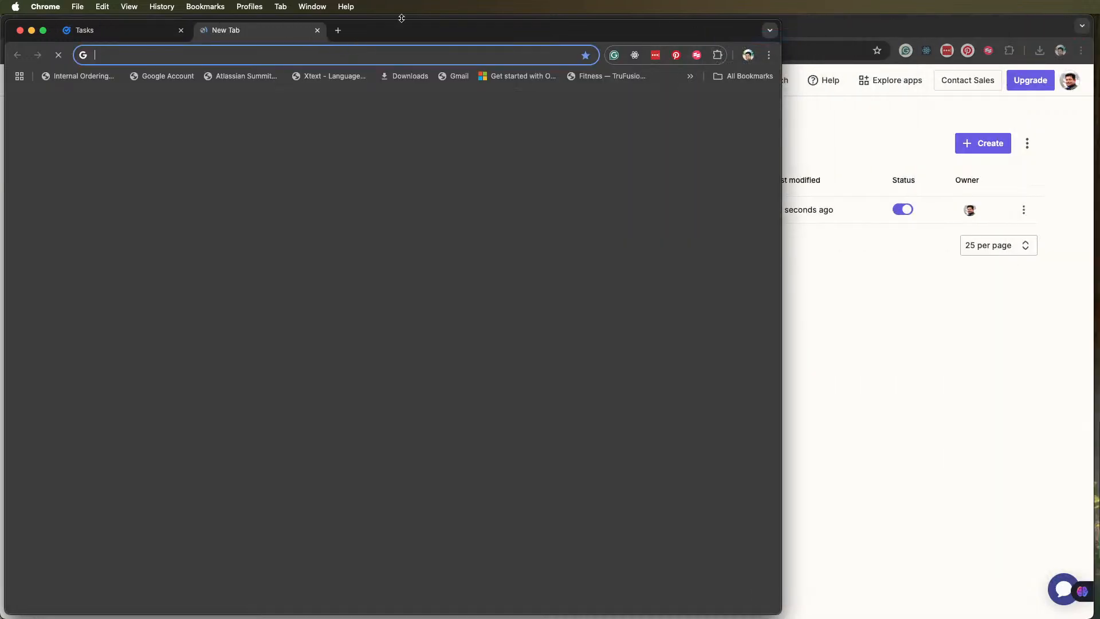
pyautogui.moveTo(401, 32); pyautogui.dragTo(682, 29)
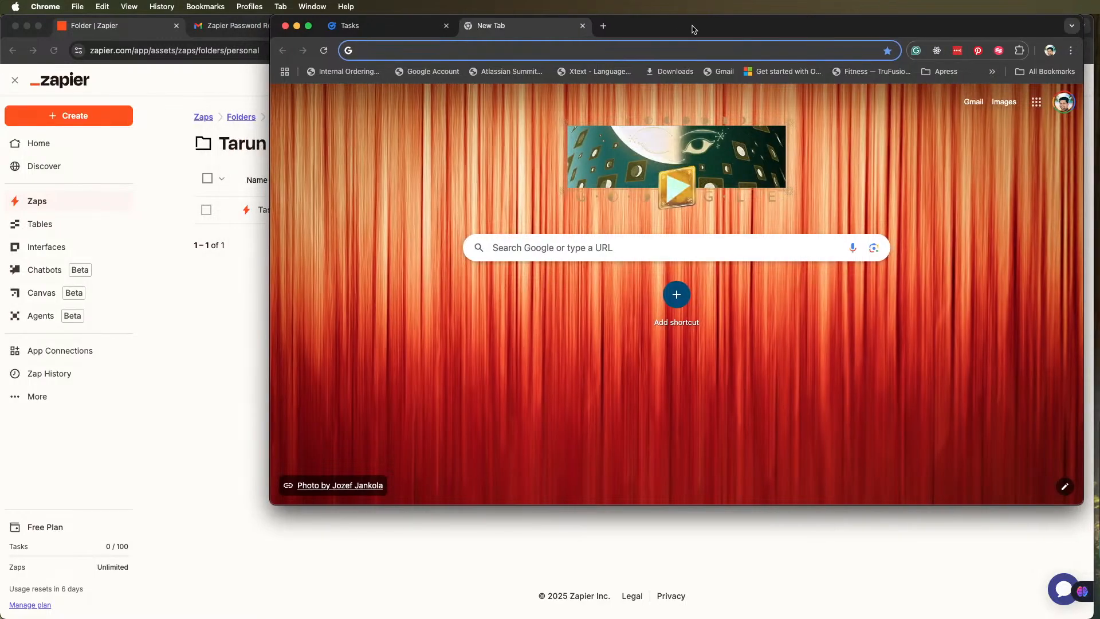
pyautogui.moveTo(504, 25); pyautogui.dragTo(315, 133)
pyautogui.moveTo(462, 135); pyautogui.dragTo(407, 18)
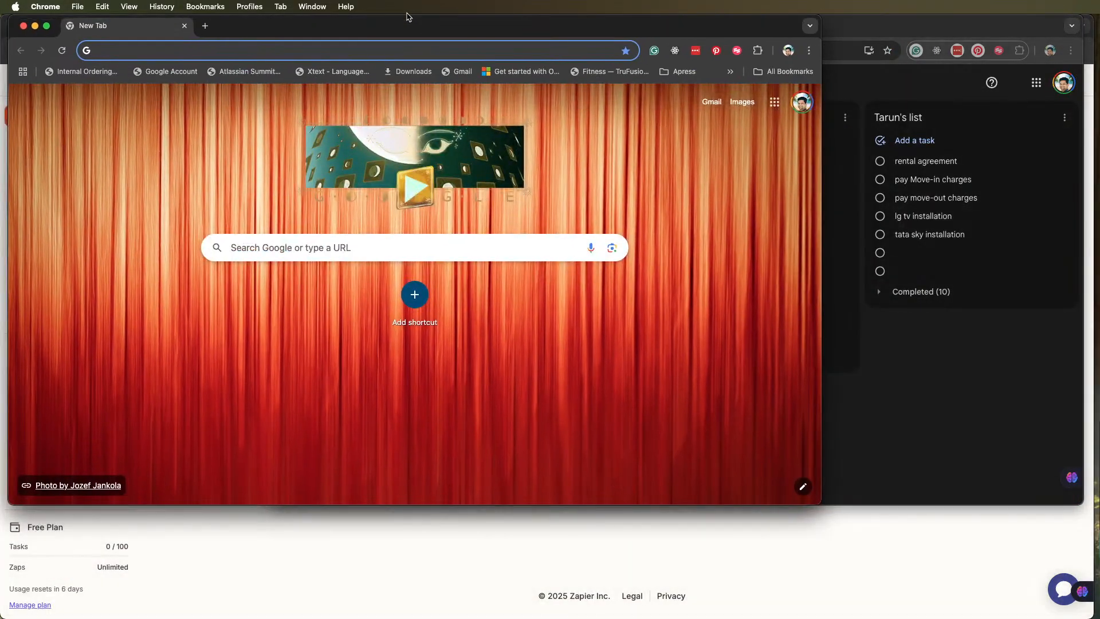
pyautogui.write('Study')
pyautogui.press('Down')
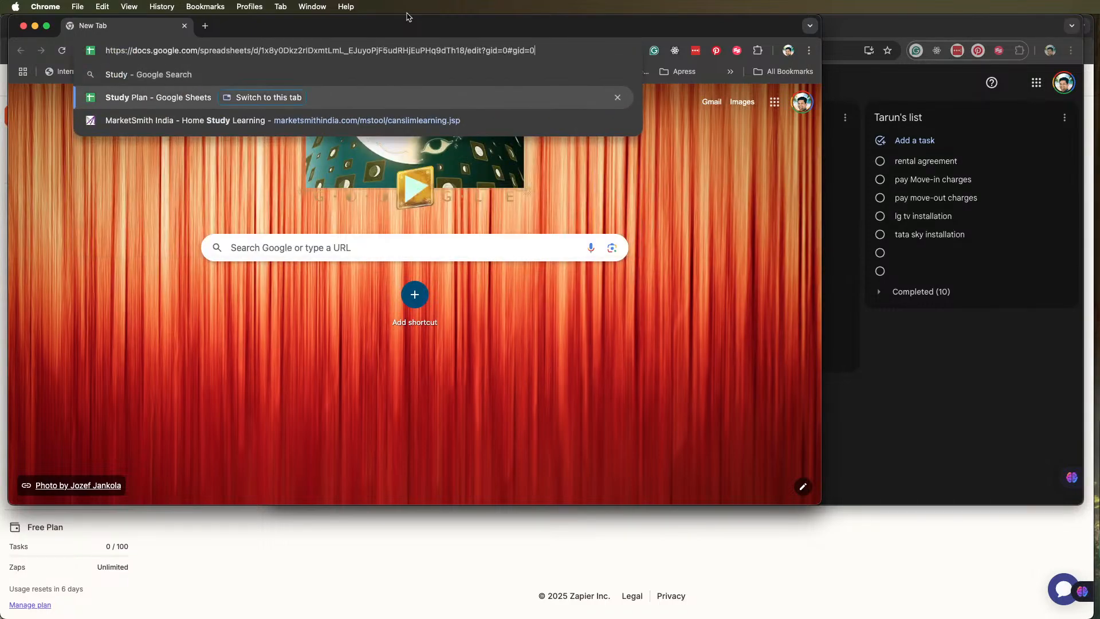
pyautogui.click(268, 98)
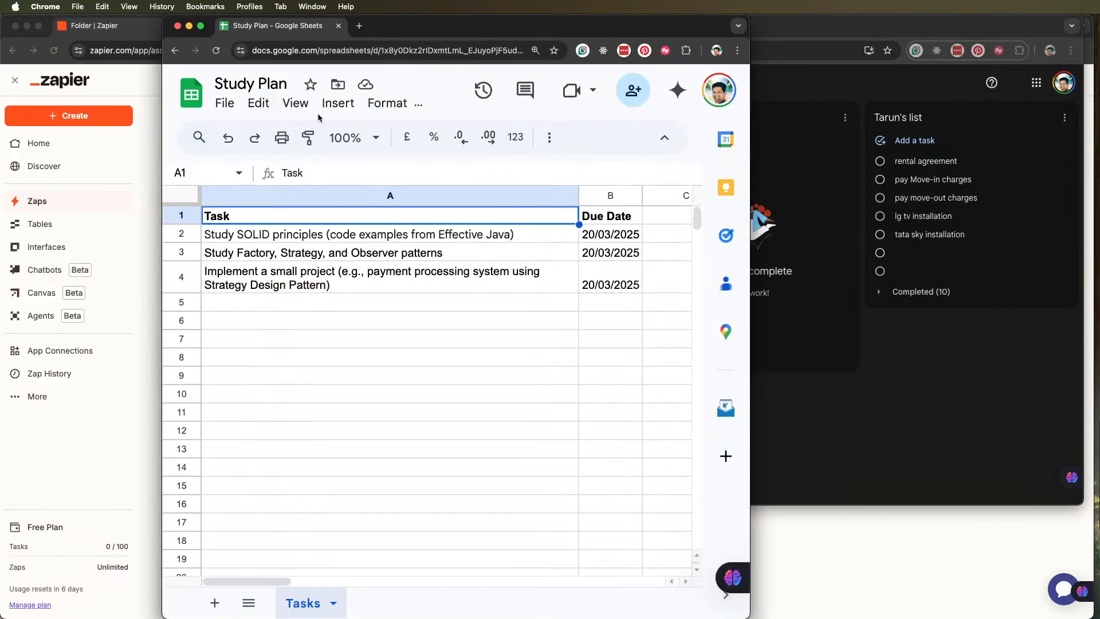
# Arrange the Study Plan sheet and Google Tasks windows side by side, and merge the sheet's tab into the Google Tasks window
pyautogui.rightClick(421, 28)
pyautogui.click(357, 25)
pyautogui.moveTo(404, 22); pyautogui.dragTo(243, 25)
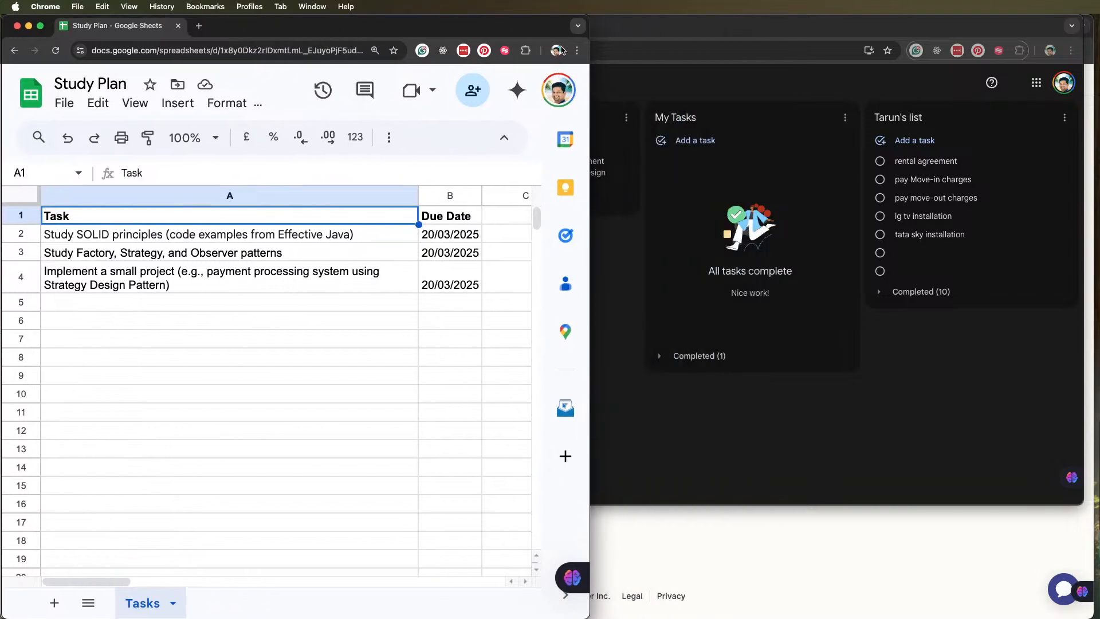
pyautogui.click(676, 28)
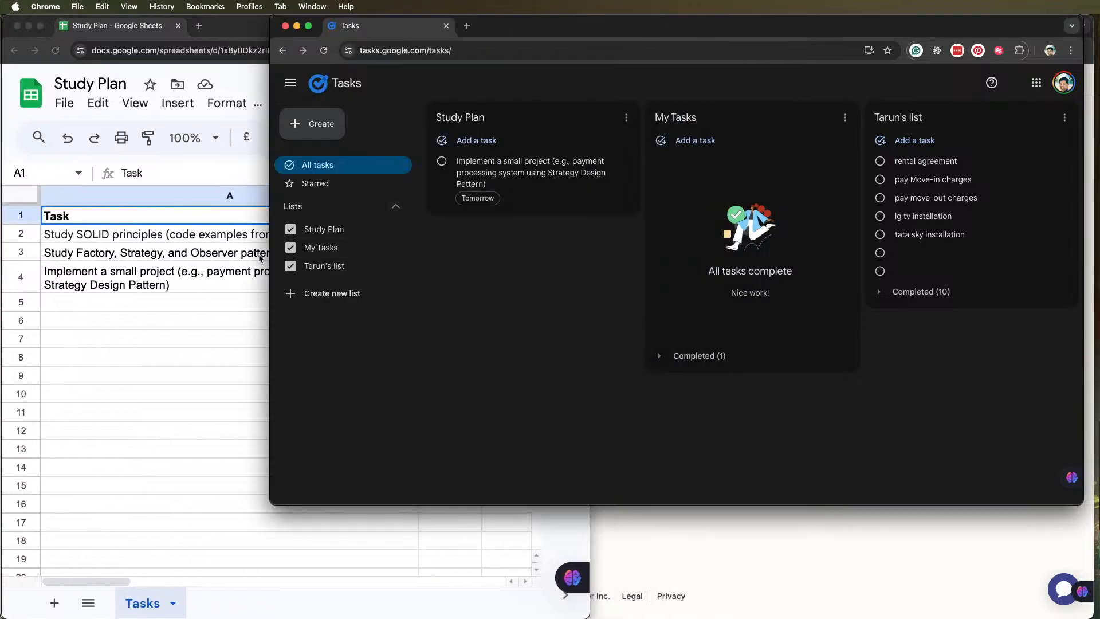
pyautogui.moveTo(271, 251); pyautogui.dragTo(587, 238)
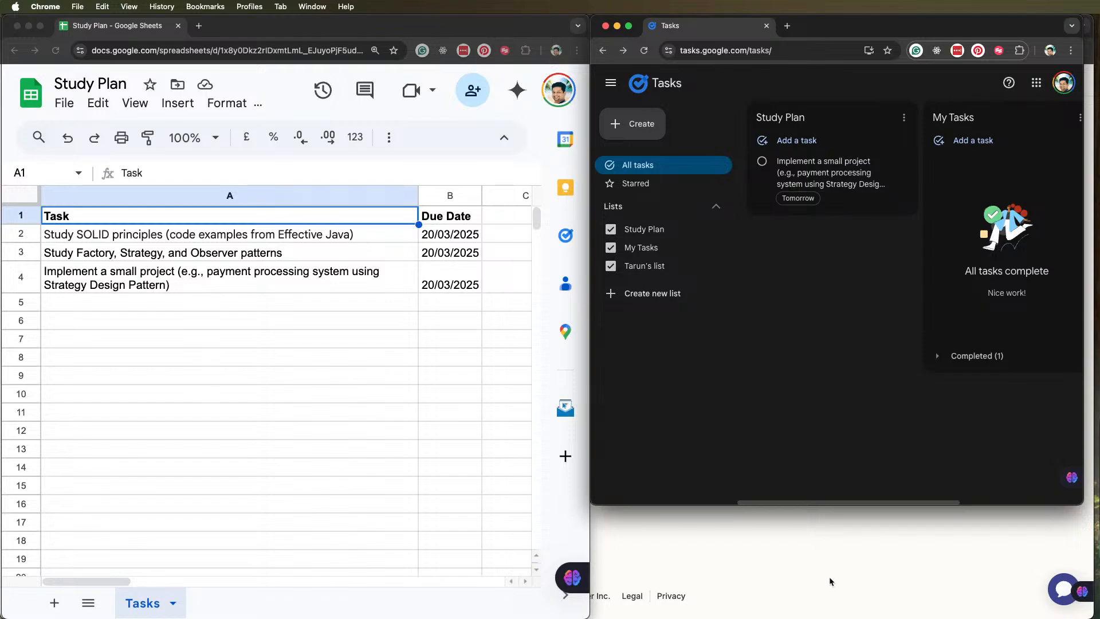
pyautogui.moveTo(868, 506); pyautogui.dragTo(871, 615)
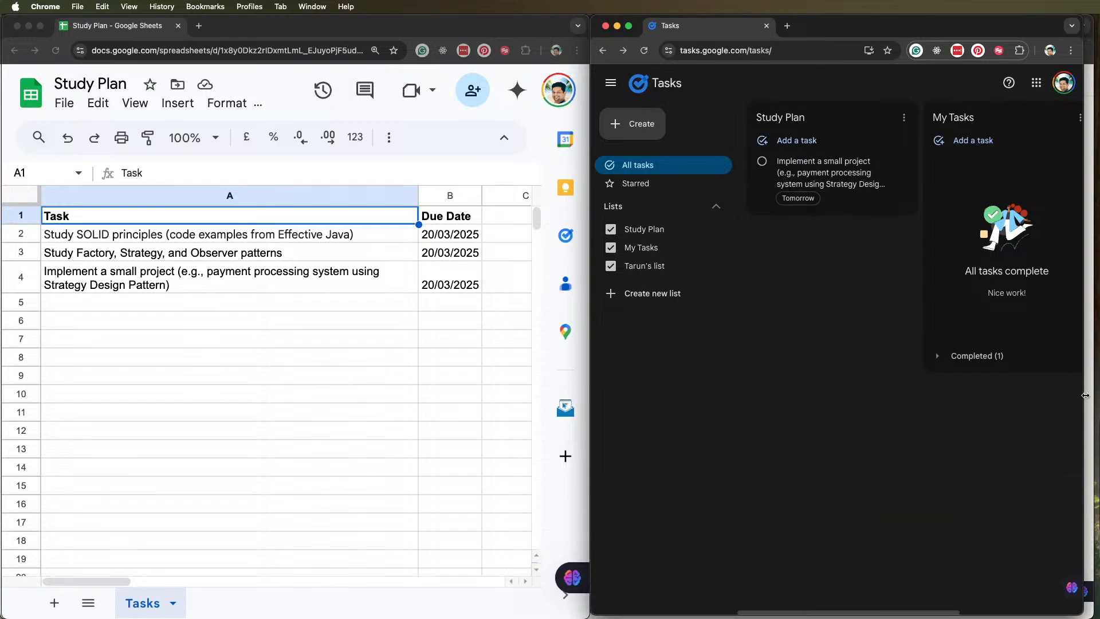
pyautogui.moveTo(1085, 395); pyautogui.dragTo(1098, 395)
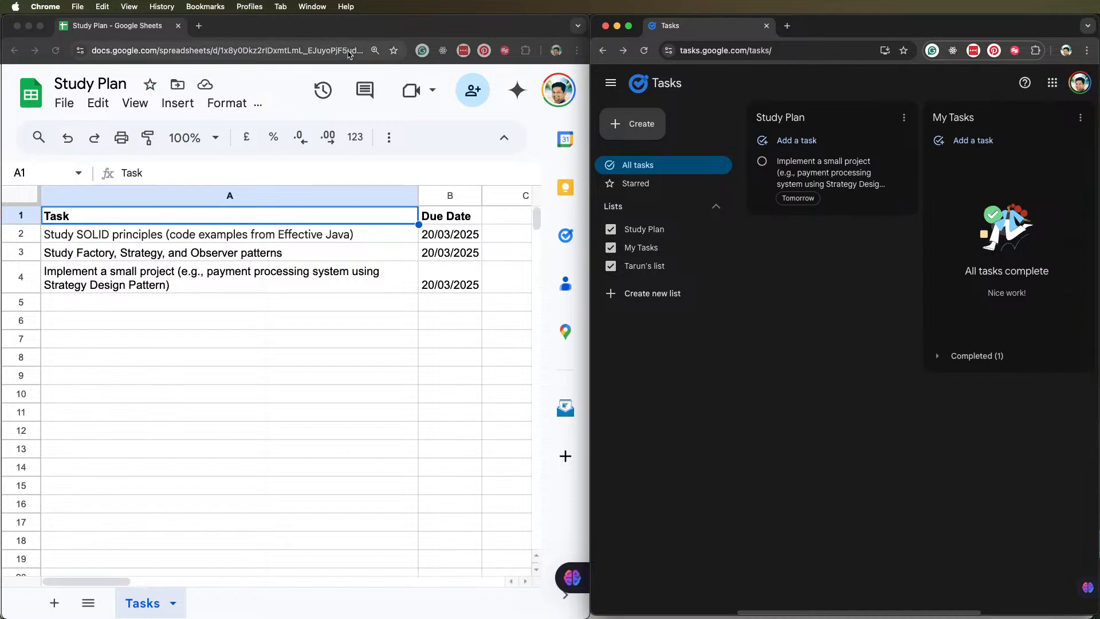
pyautogui.moveTo(353, 30); pyautogui.dragTo(824, 101)
pyautogui.moveTo(631, 100); pyautogui.dragTo(836, 26)
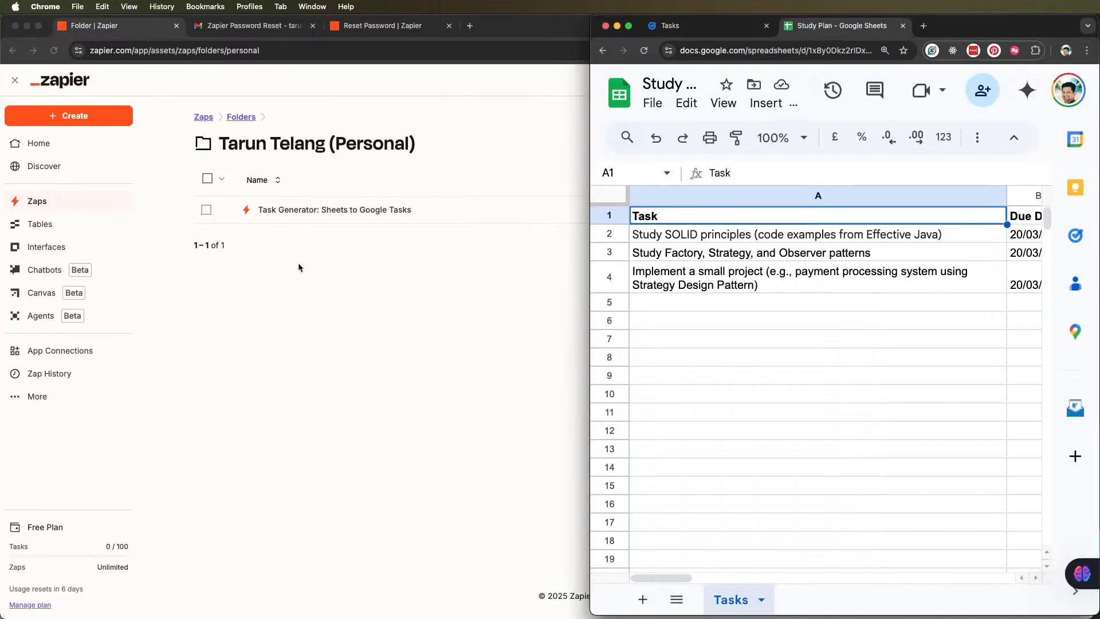
# Switch to Zapier and examine the Zap runs and task usage in the history of "Task Generator: Sheets to Google Tasks"
pyautogui.click(307, 266)
pyautogui.click(205, 209)
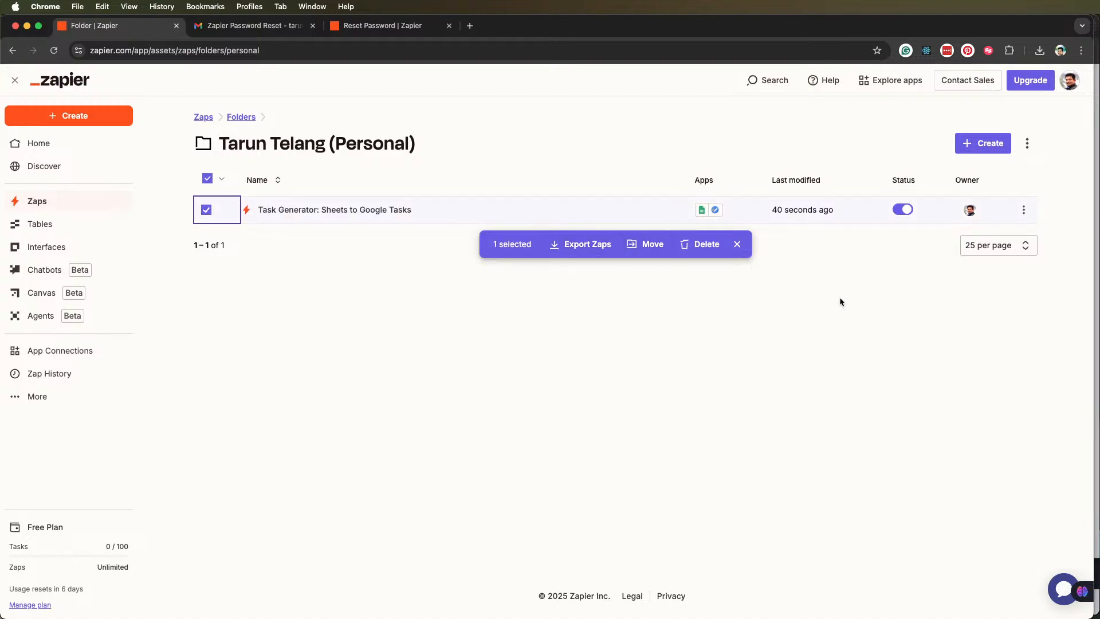
pyautogui.click(1025, 210)
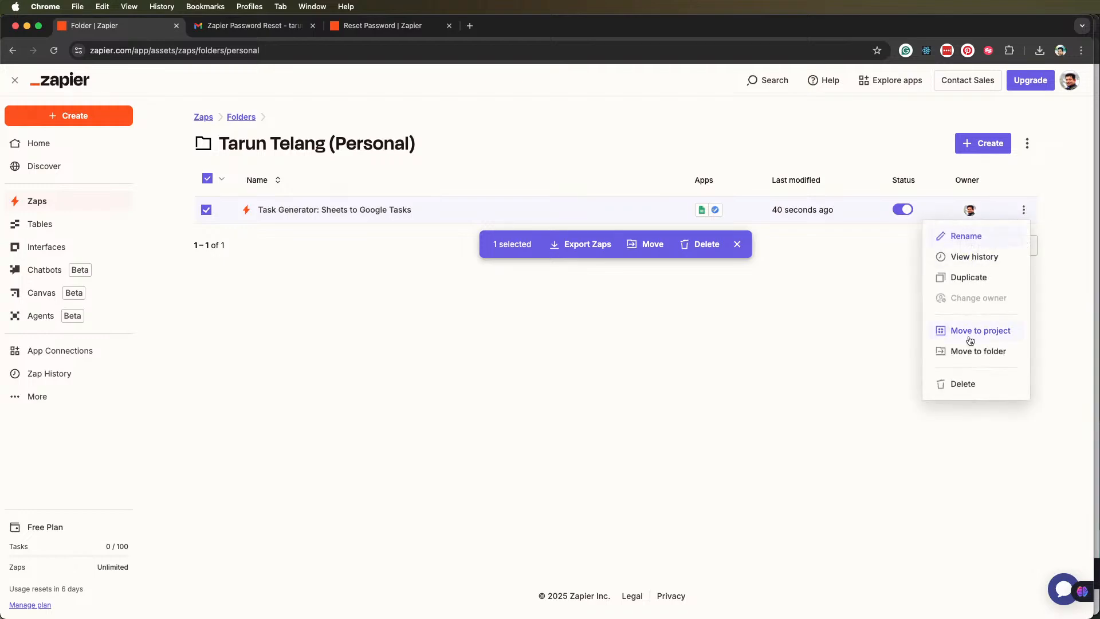
pyautogui.click(976, 257)
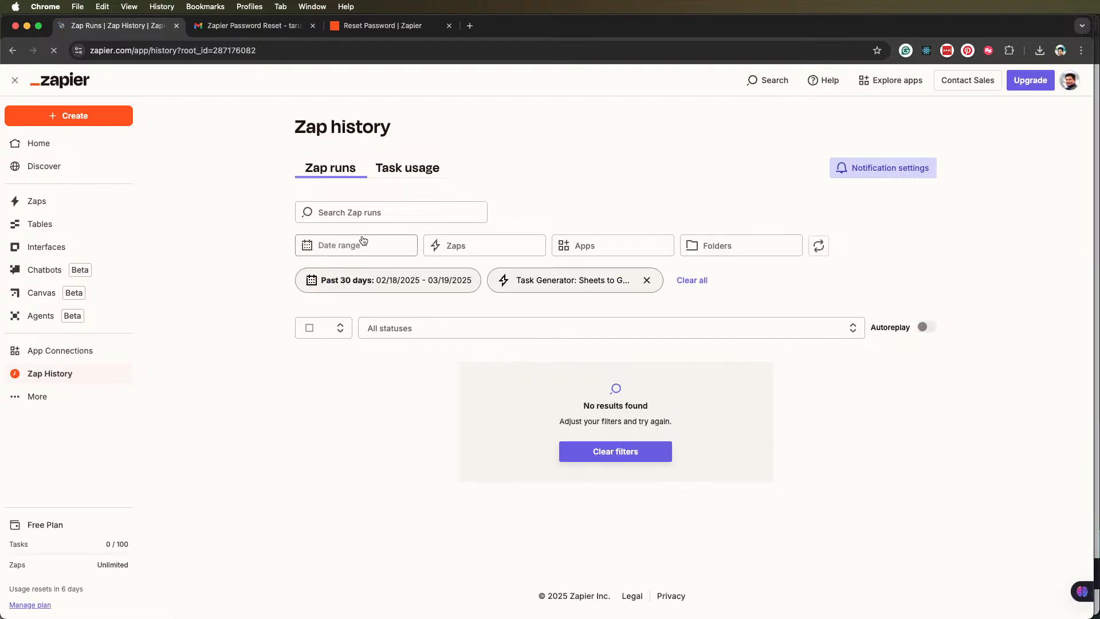
pyautogui.click(399, 172)
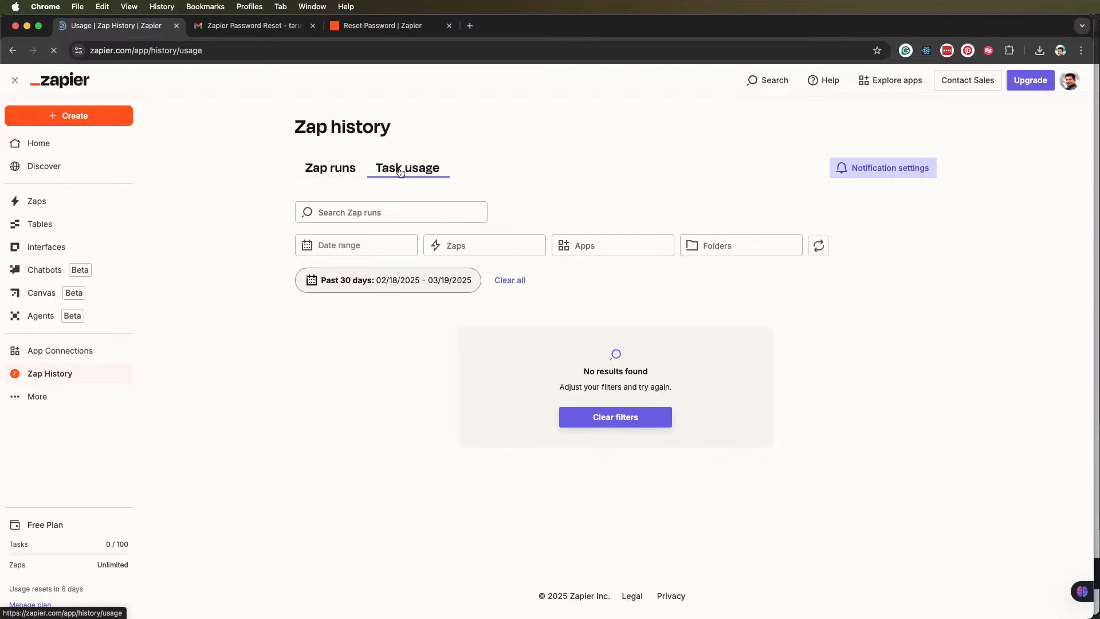
pyautogui.click(329, 171)
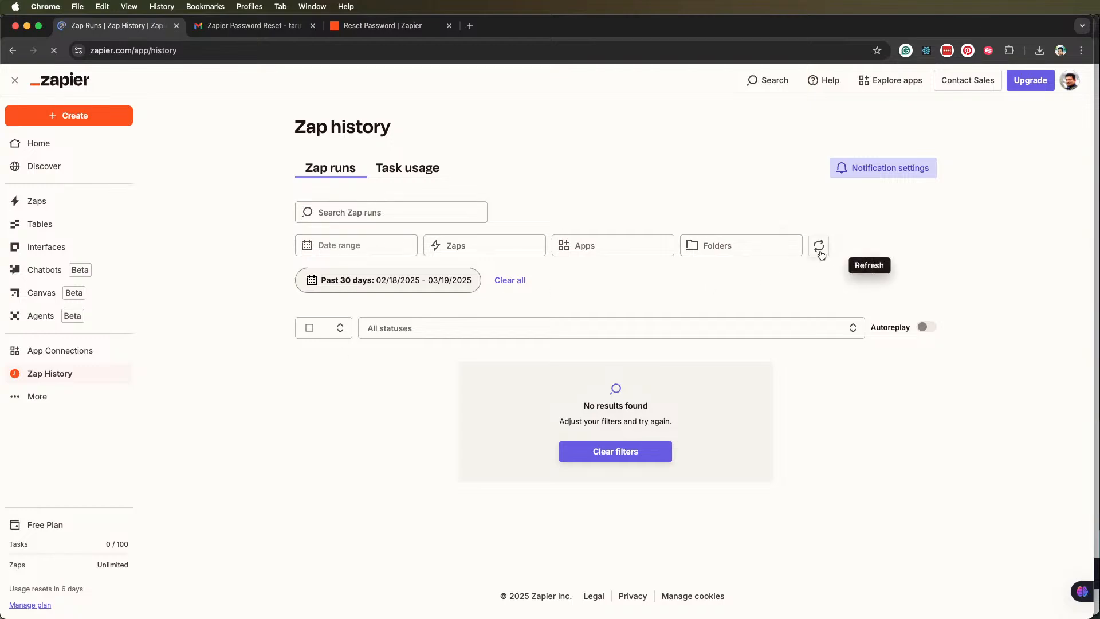
# Look over the task entries in the Study Plan sheet and return to the Zap history page
pyautogui.click(1097, 270)
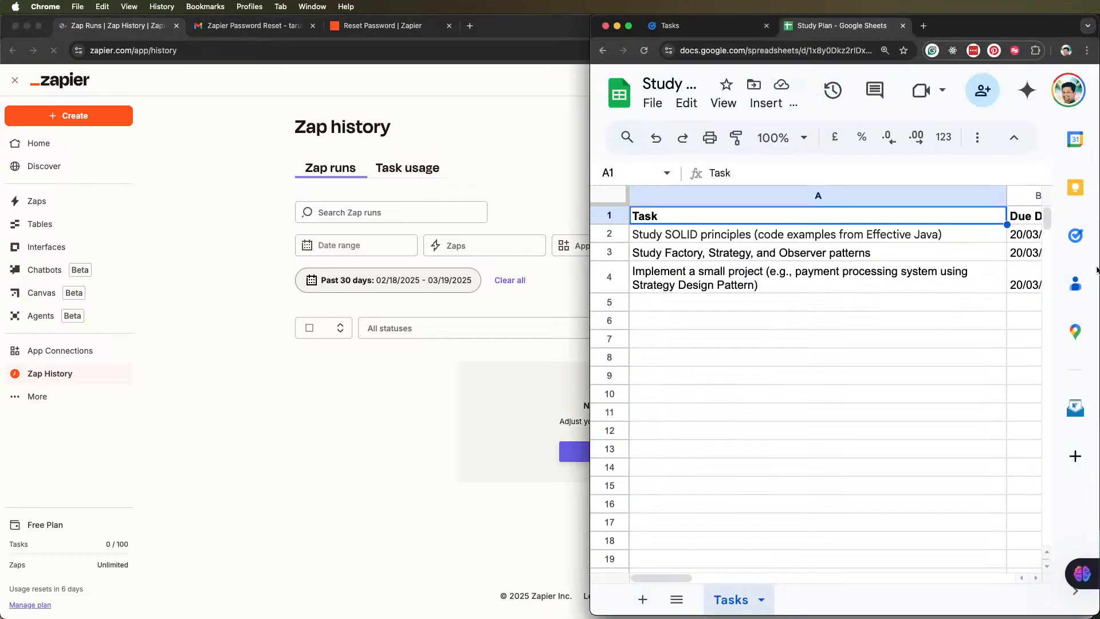
pyautogui.rightClick(833, 283)
pyautogui.click(737, 285)
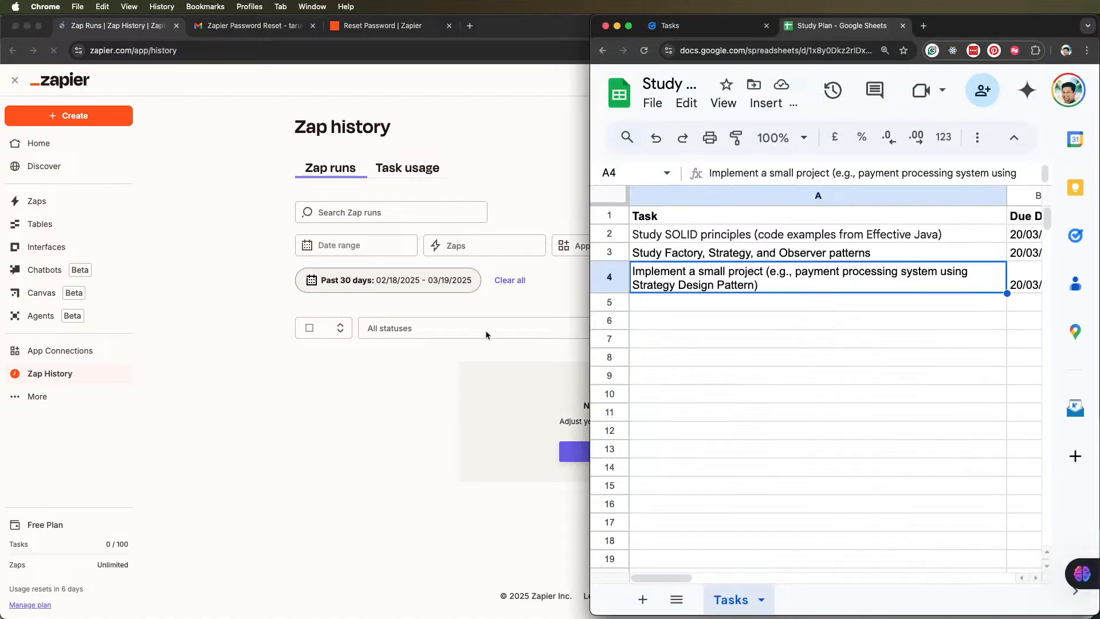
pyautogui.click(683, 253)
pyautogui.click(363, 425)
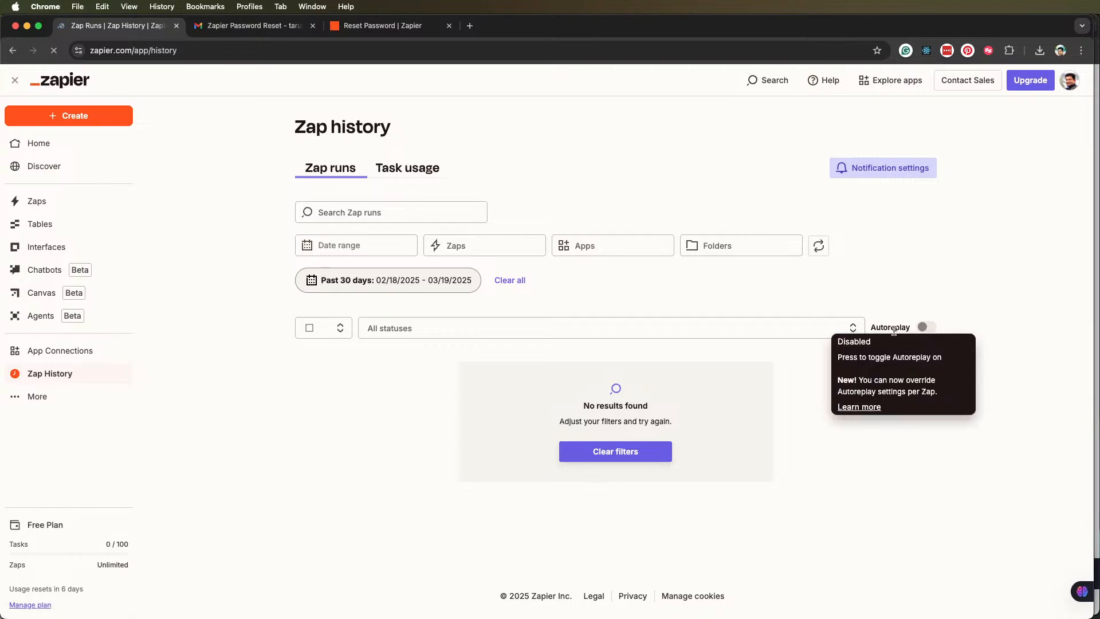
# Open the "Task Generator: Sheets to Google Tasks" Zap from the list of Zaps and put its Create Task step into edit mode
pyautogui.click(36, 206)
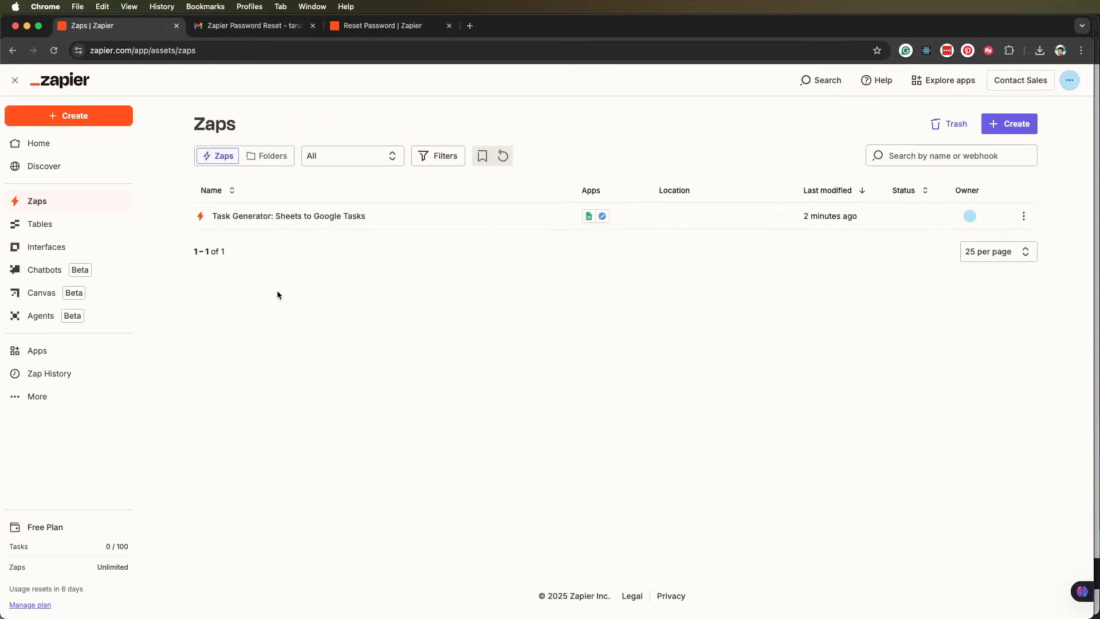
pyautogui.click(258, 217)
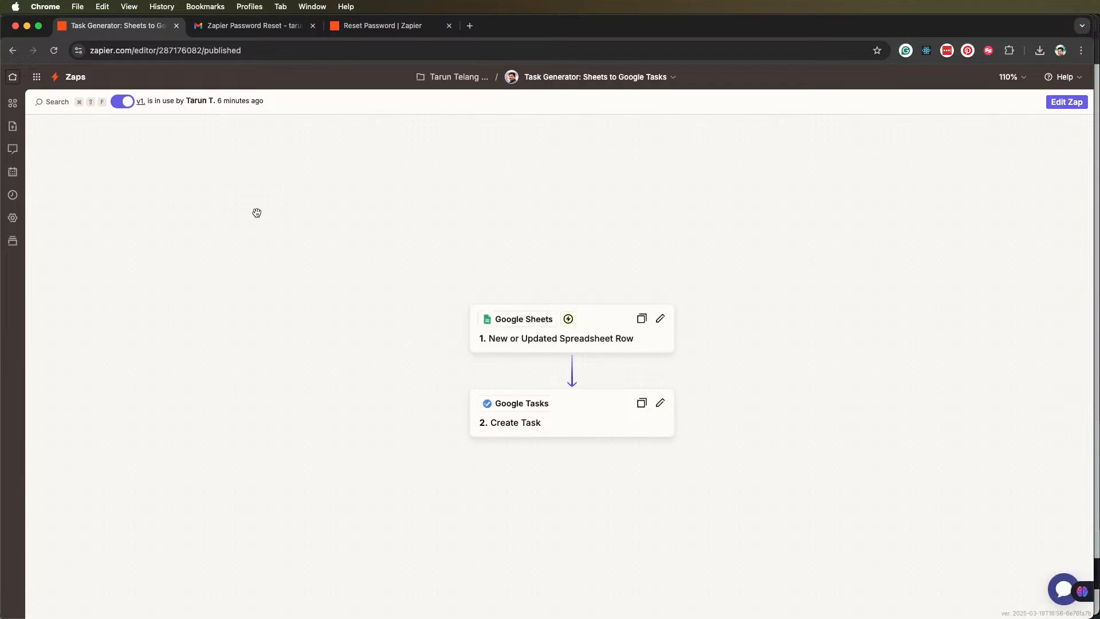
pyautogui.click(605, 417)
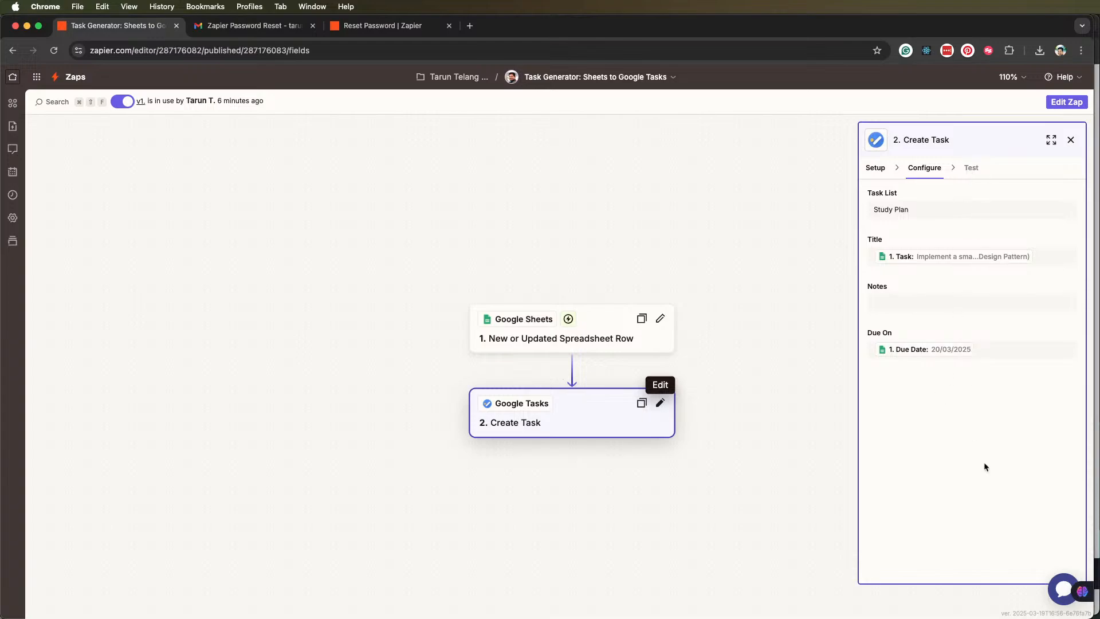
pyautogui.click(660, 403)
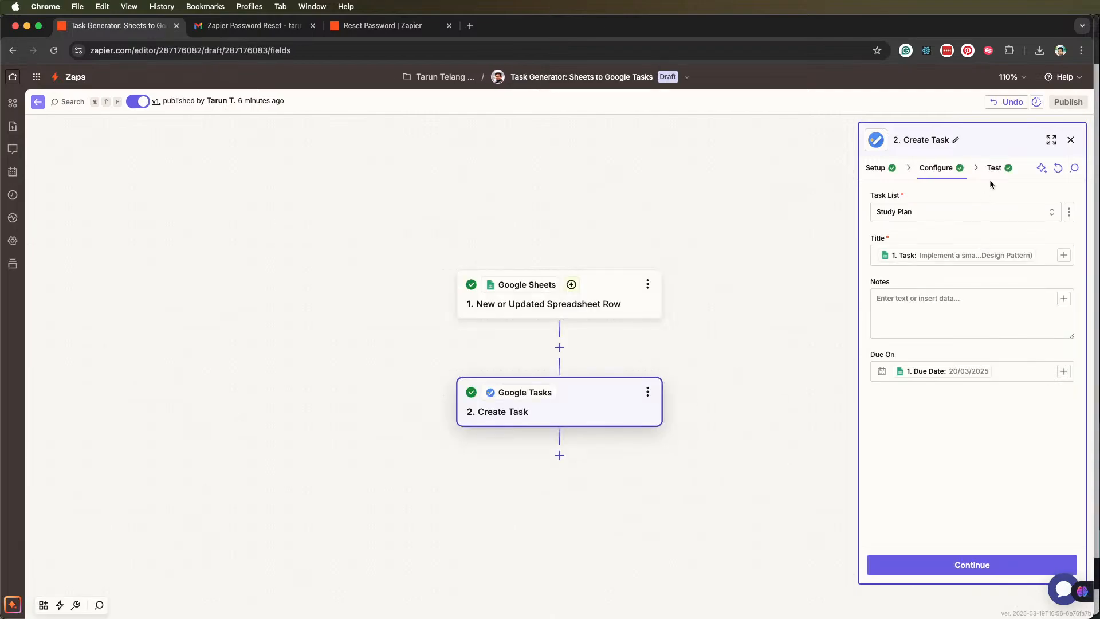
# Examine the Create Task step's test data going in and out, along with its field configuration
pyautogui.click(995, 169)
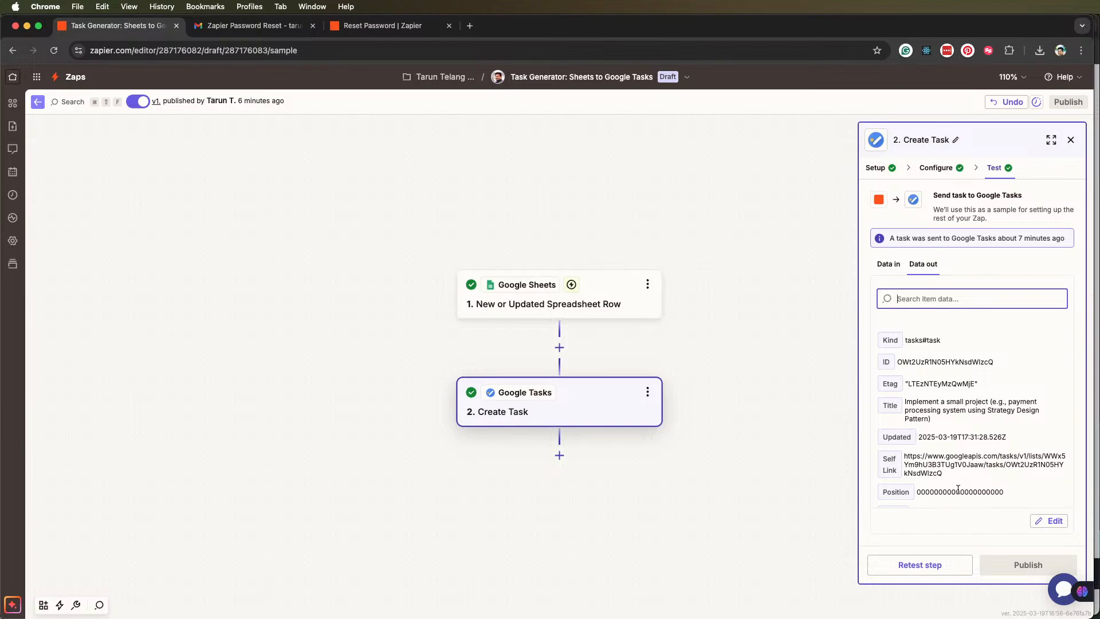
pyautogui.scroll(-5, 983, 441)
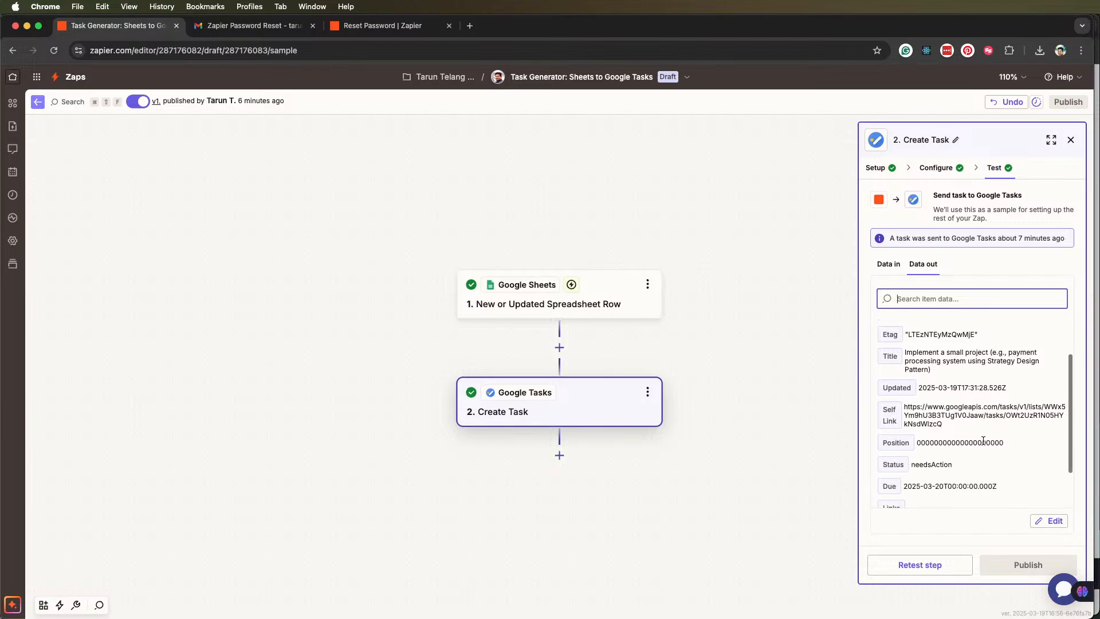
pyautogui.scroll(5, 916, 373)
pyautogui.click(887, 264)
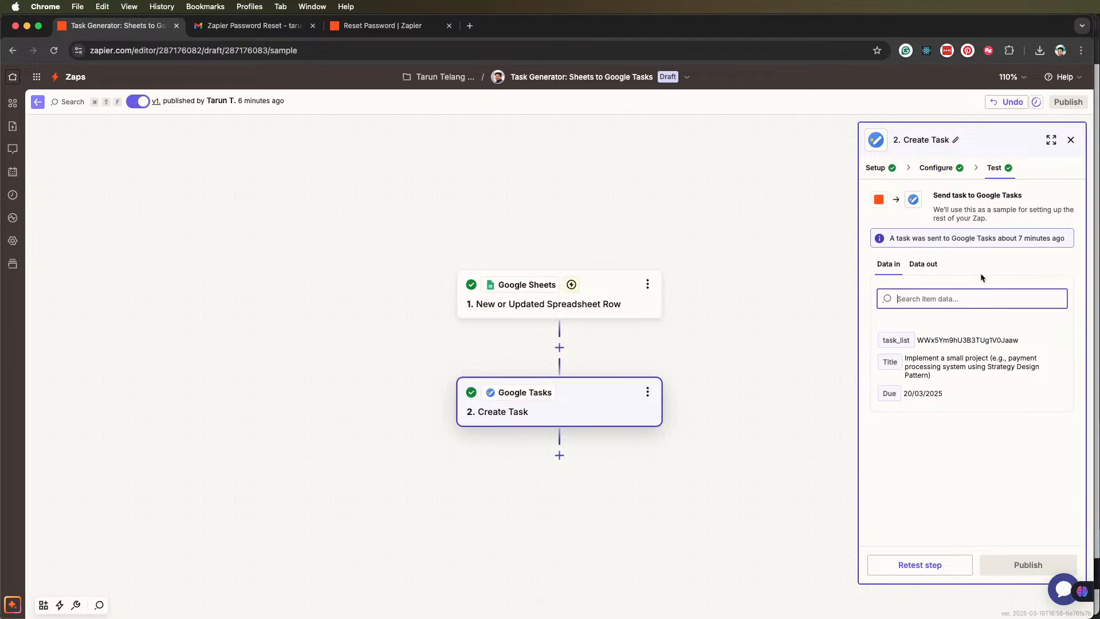
pyautogui.click(943, 167)
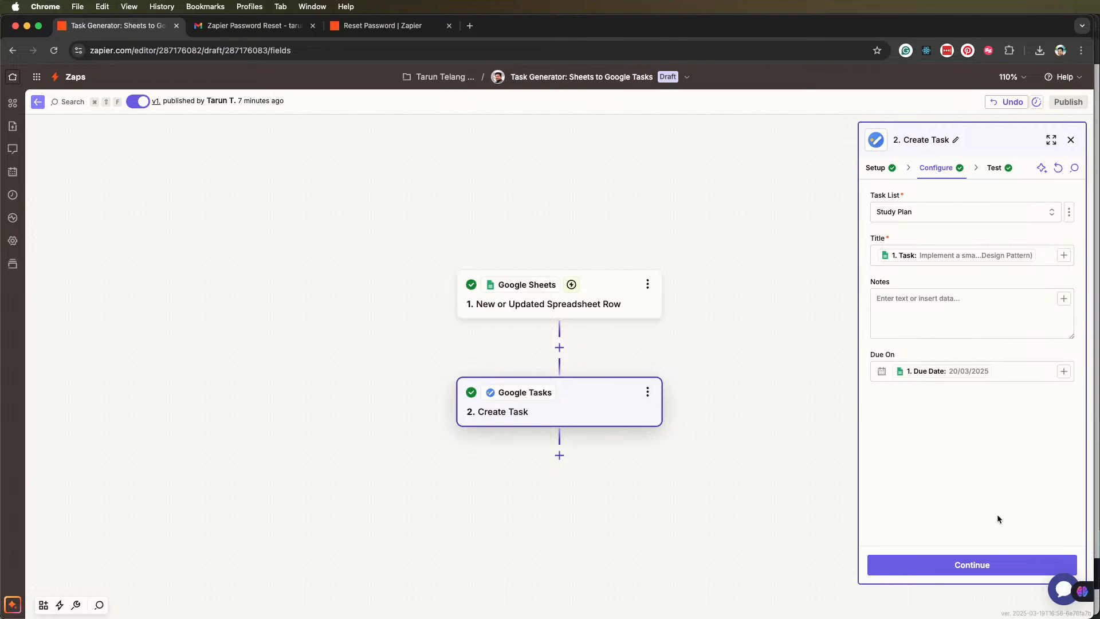
pyautogui.click(996, 562)
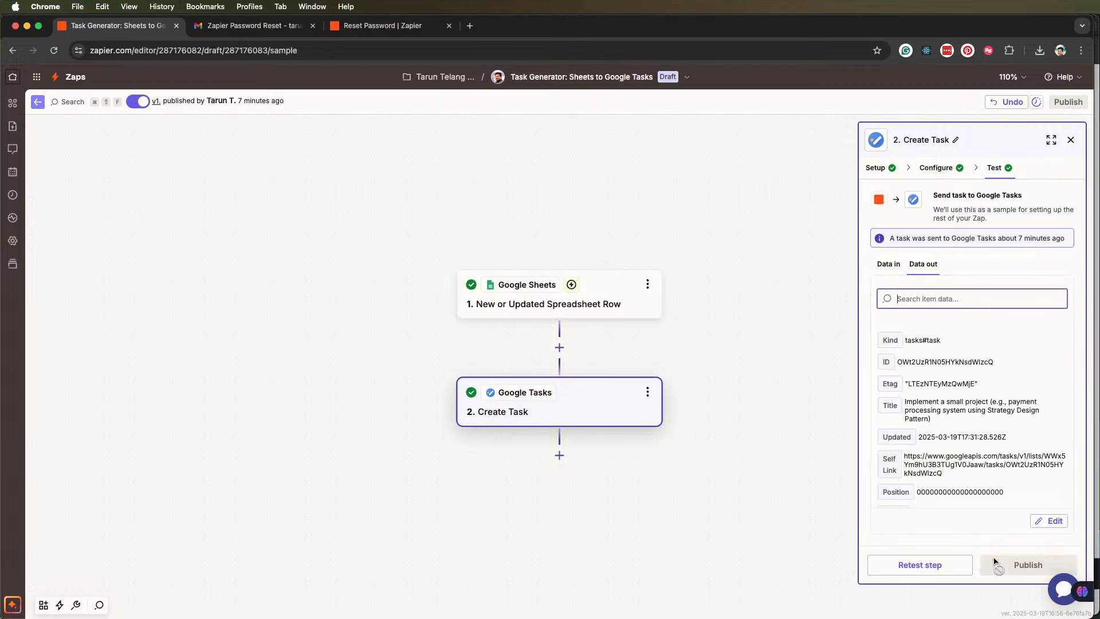
pyautogui.scroll(-2, 935, 414)
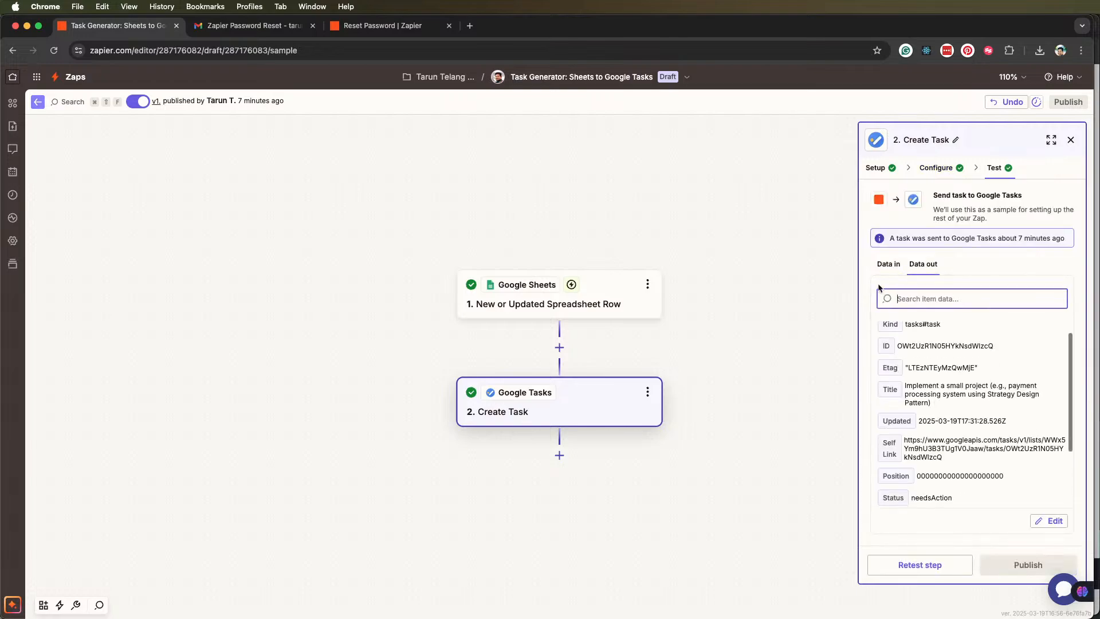
# Retest the Create Task step and check the data sent to Google Tasks
pyautogui.click(889, 265)
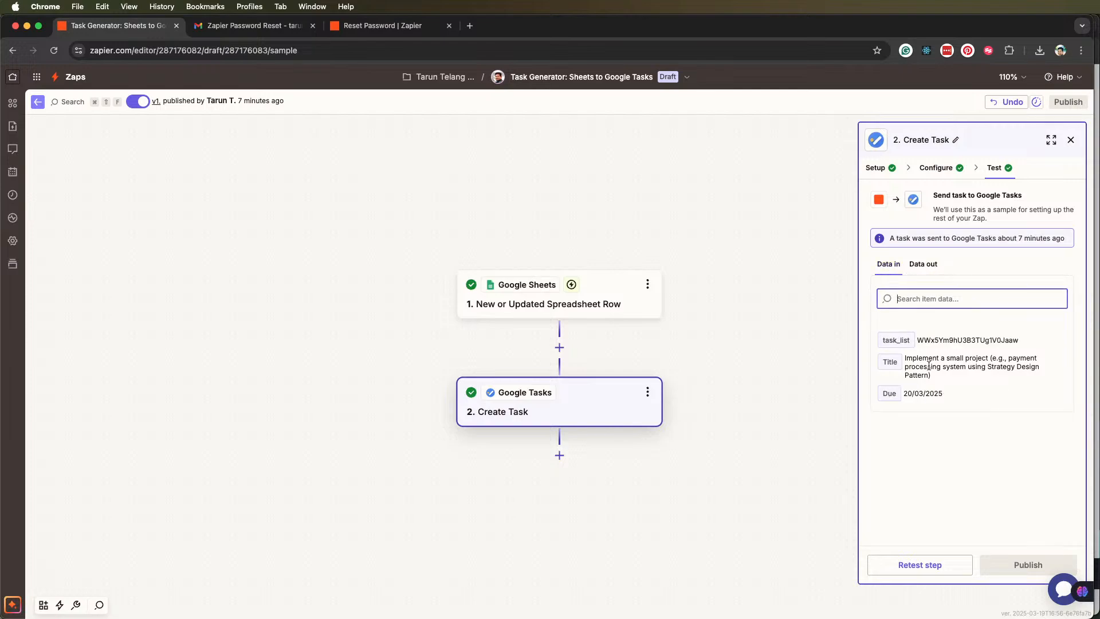
pyautogui.click(933, 564)
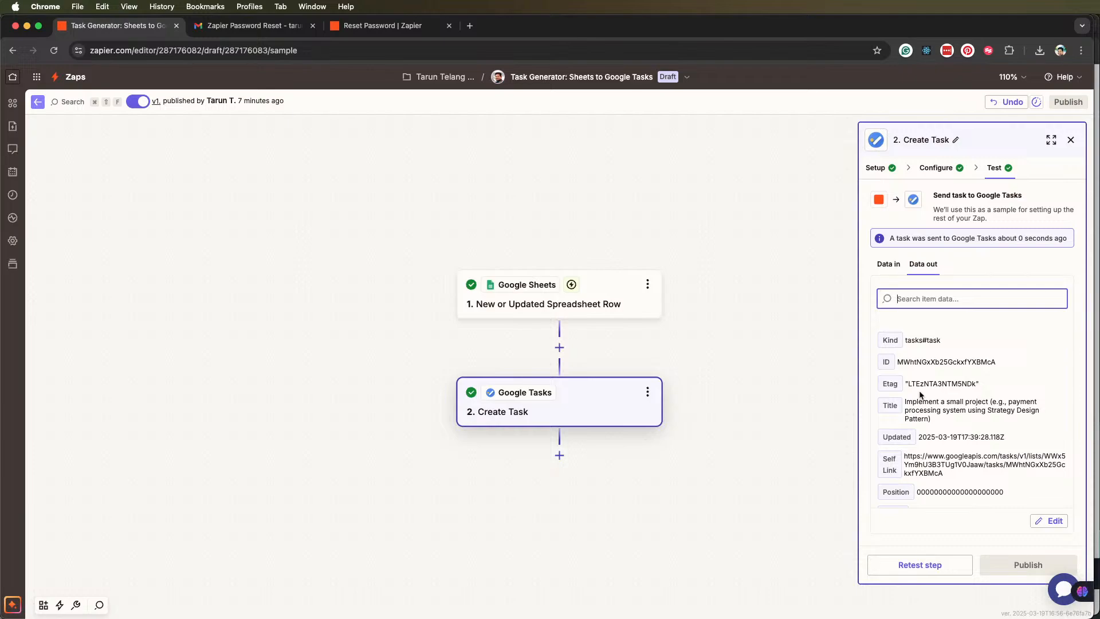
pyautogui.click(895, 263)
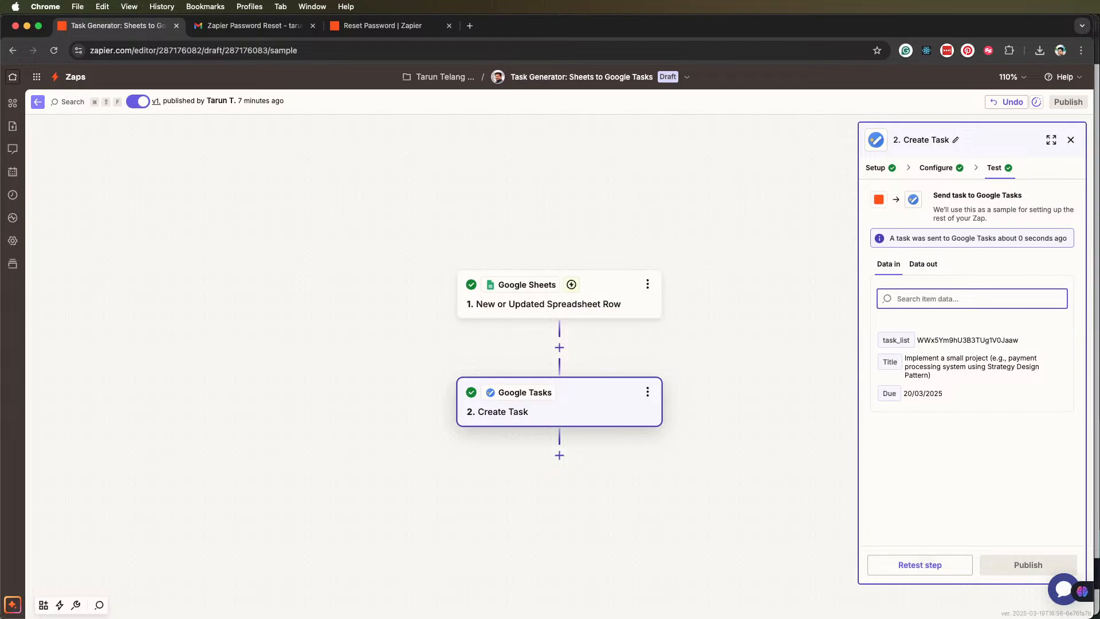
# Close the Create Task step, save the draft and exit the Zap editor
pyautogui.click(1073, 141)
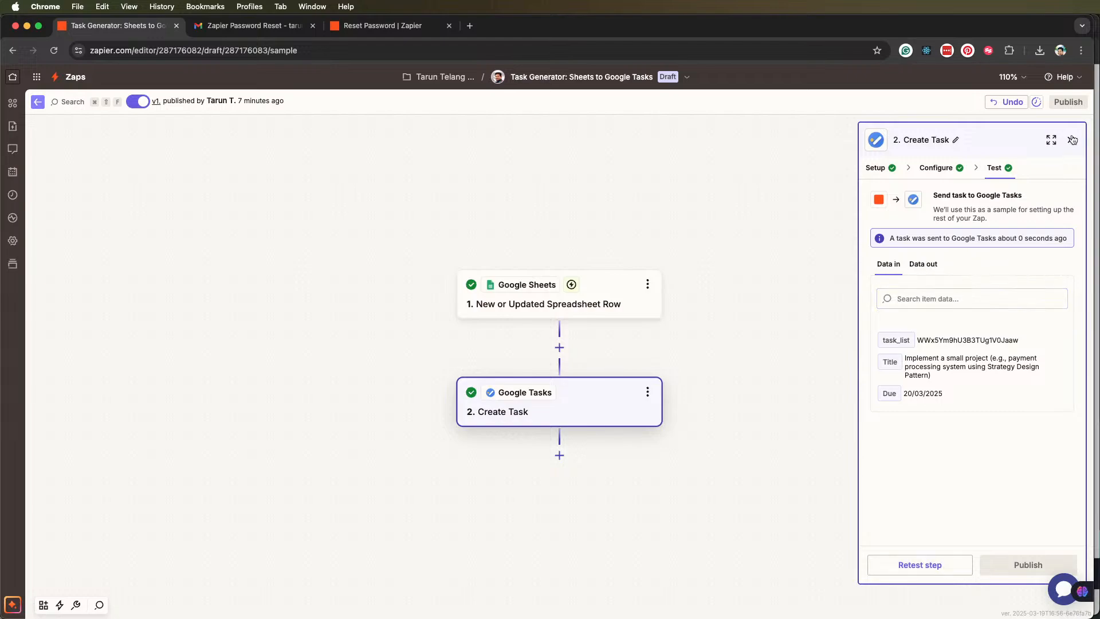
pyautogui.click(1074, 141)
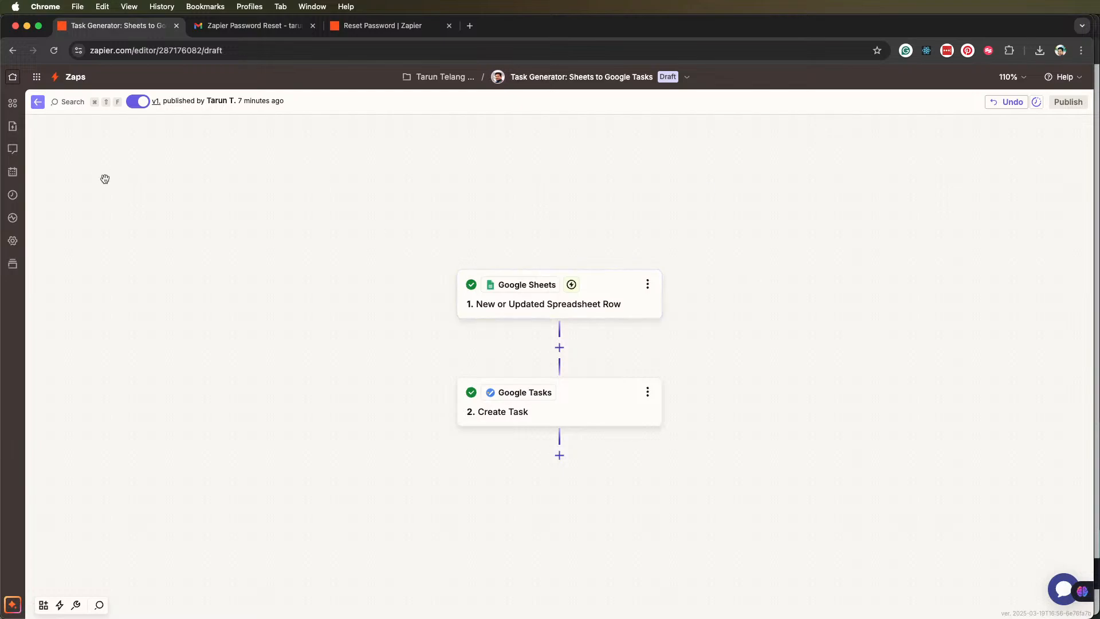
pyautogui.click(39, 103)
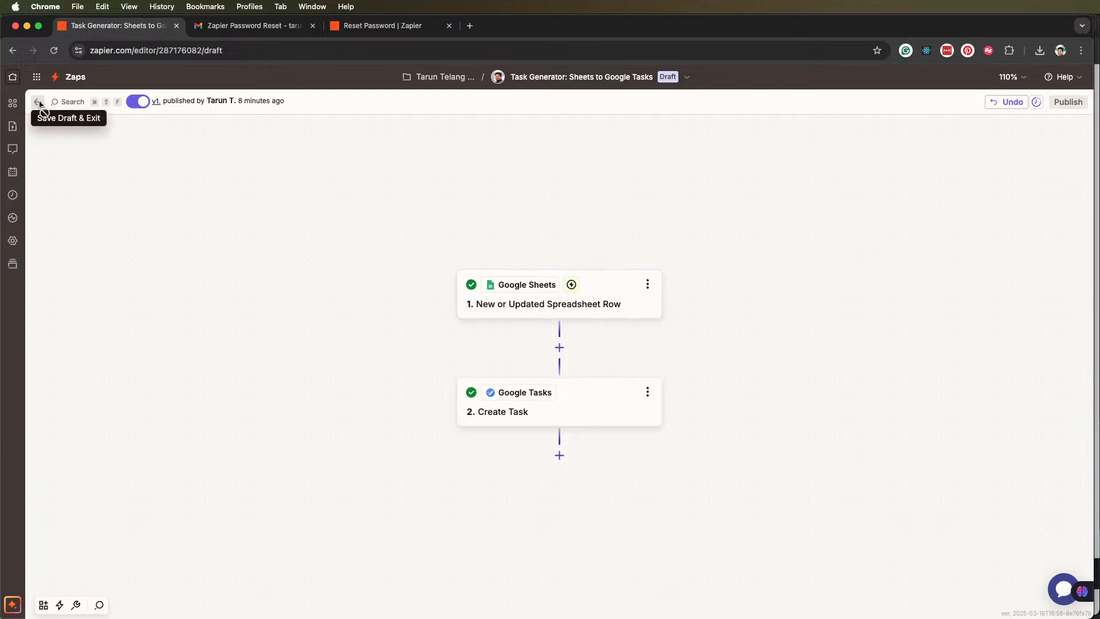
# Return to the Zapier home page and open the list of Zaps
pyautogui.click(12, 104)
pyautogui.click(16, 76)
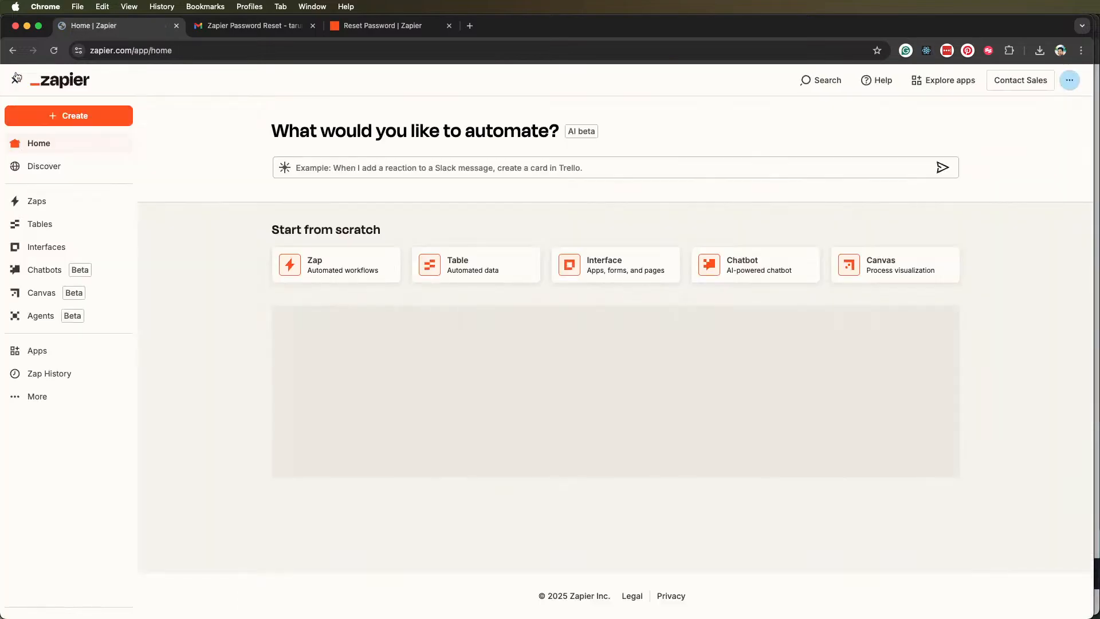
pyautogui.click(48, 205)
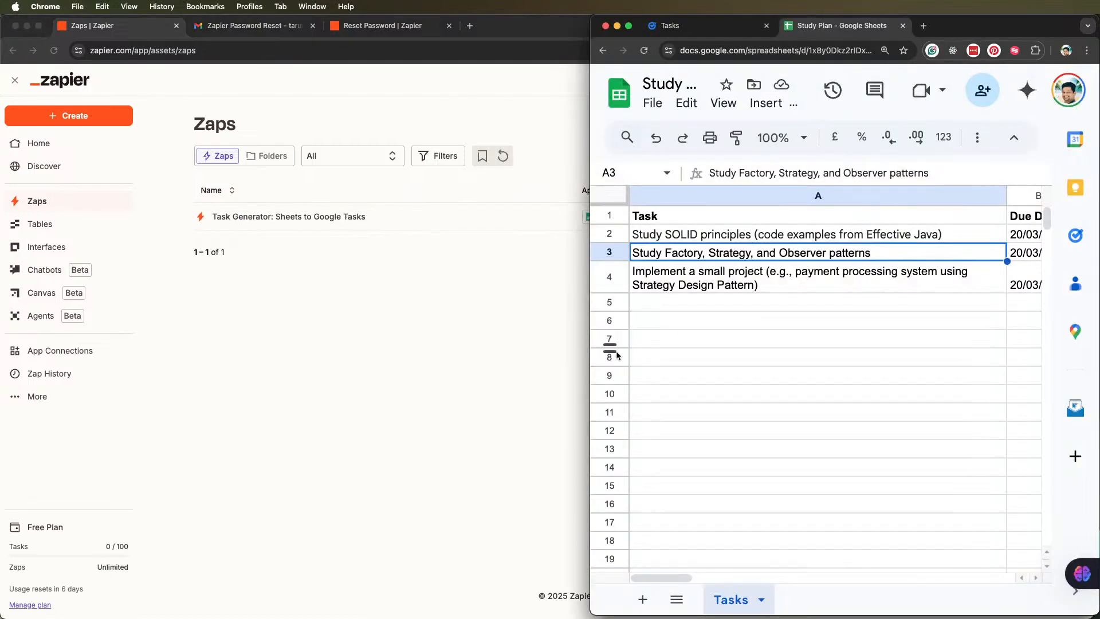
# Switch to Google Tasks and detach it into its own browser window beside the Study Plan sheet
pyautogui.click(1099, 123)
pyautogui.click(692, 28)
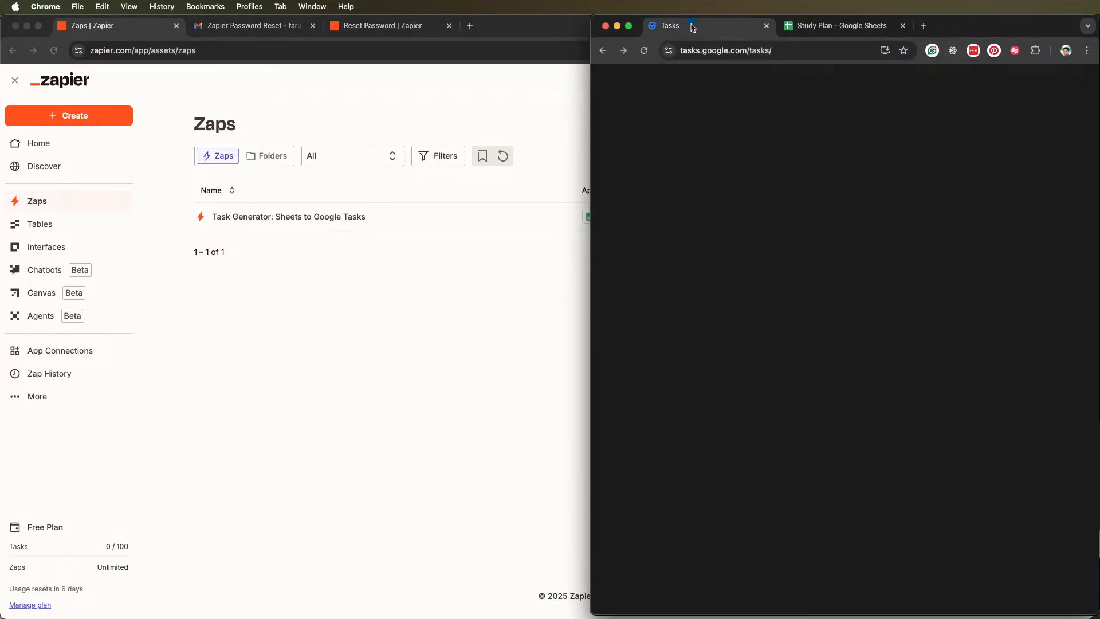
pyautogui.rightClick(692, 27)
pyautogui.click(323, 82)
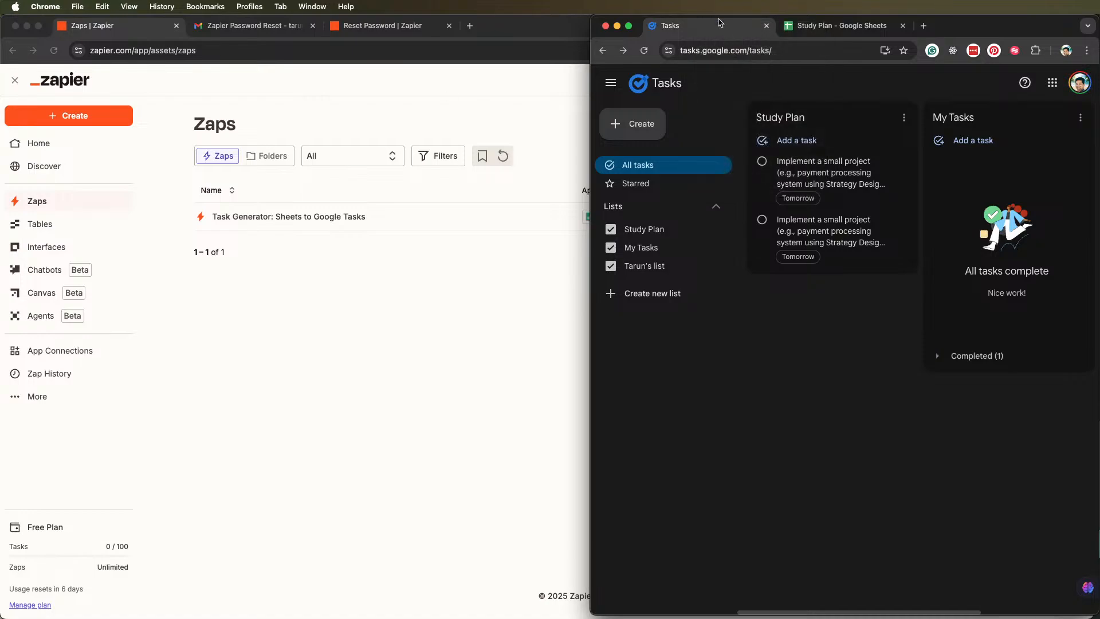
pyautogui.moveTo(718, 29); pyautogui.dragTo(576, 61)
pyautogui.moveTo(744, 61); pyautogui.dragTo(308, 8)
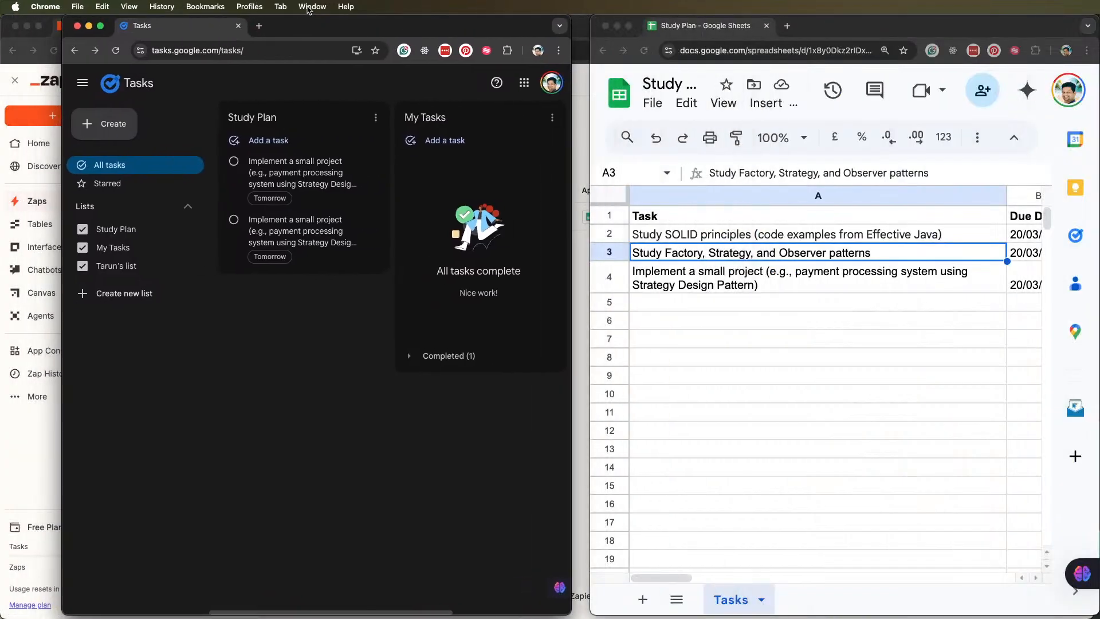
# Copy the "Study Factory, Strategy, and Observer patterns" task name from A3 into A5 of the Study Plan sheet
pyautogui.click(735, 290)
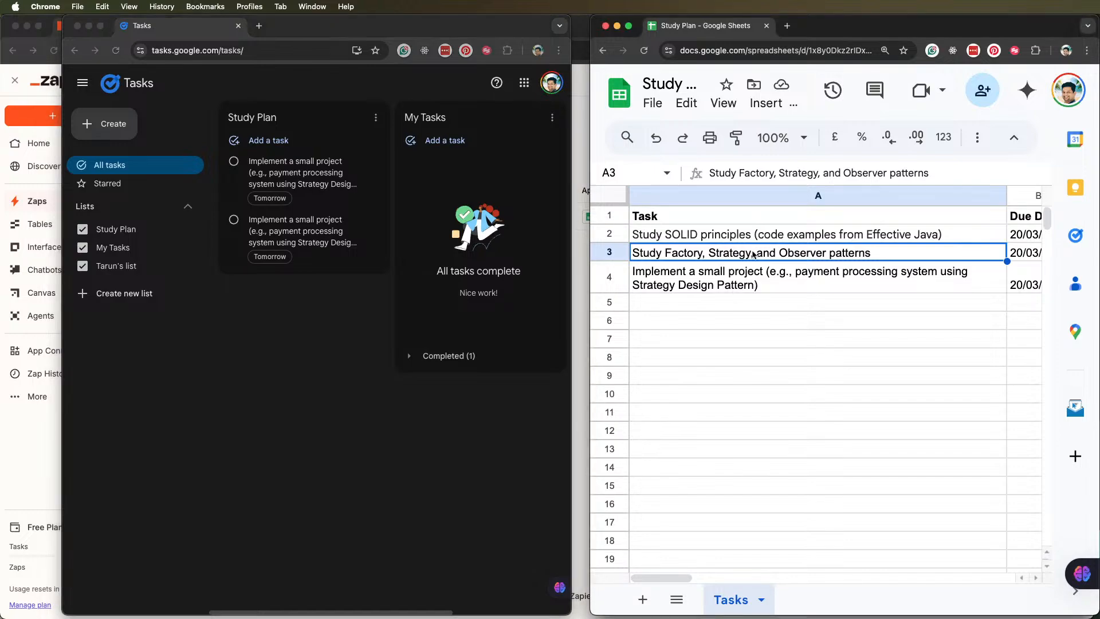
pyautogui.press('cmd+c')
pyautogui.click(747, 305)
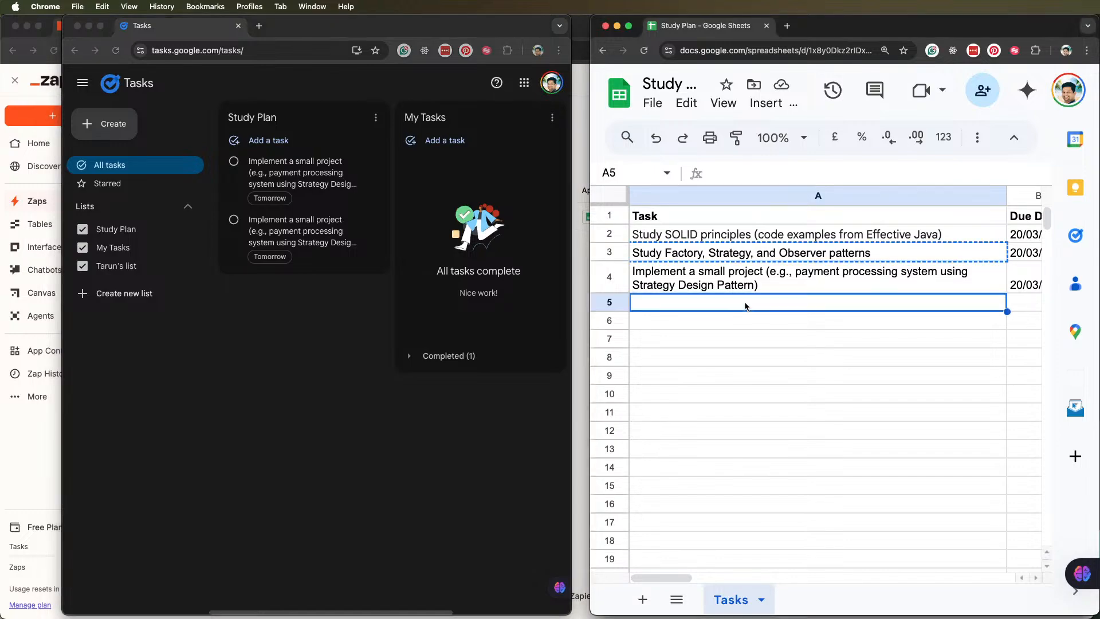
pyautogui.press('cmd+v')
# Copy the task and its due date from A3:B3 into A5:B5 as a new Study Plan row
pyautogui.click(763, 234)
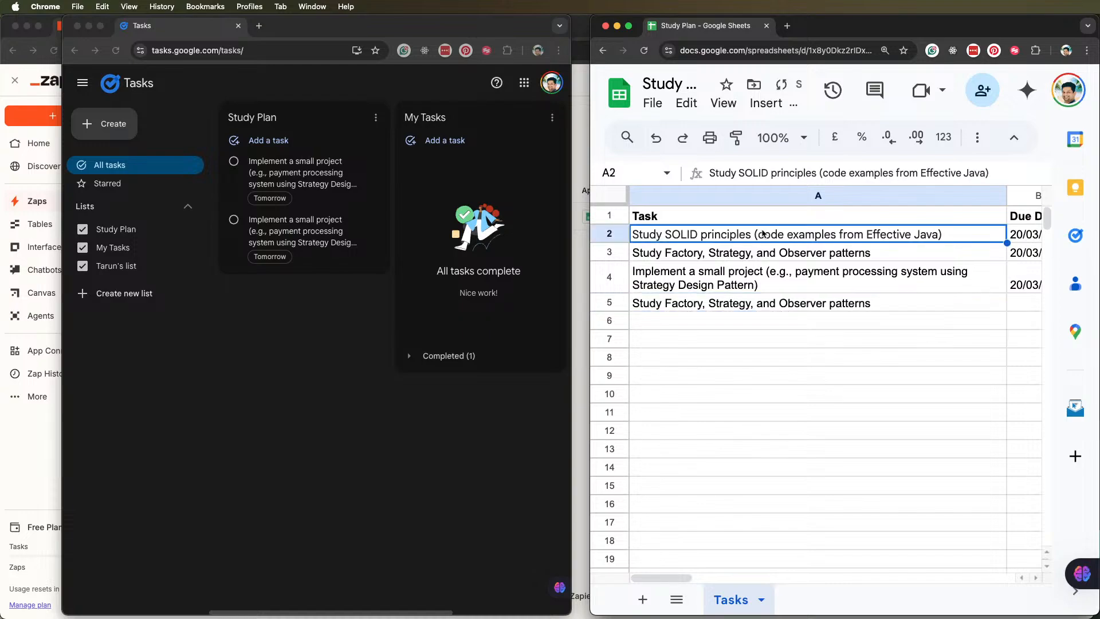
pyautogui.click(1018, 253)
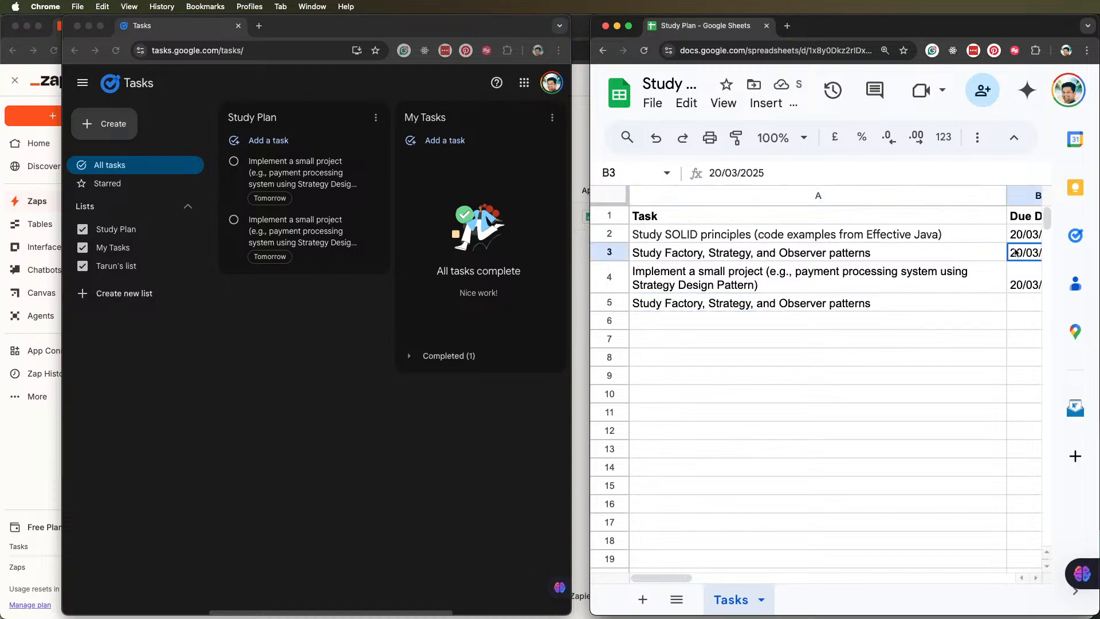
pyautogui.moveTo(1099, 321); pyautogui.dragTo(1099, 321)
pyautogui.moveTo(1028, 256); pyautogui.dragTo(864, 251)
pyautogui.hotkey('ctrl', 'c')
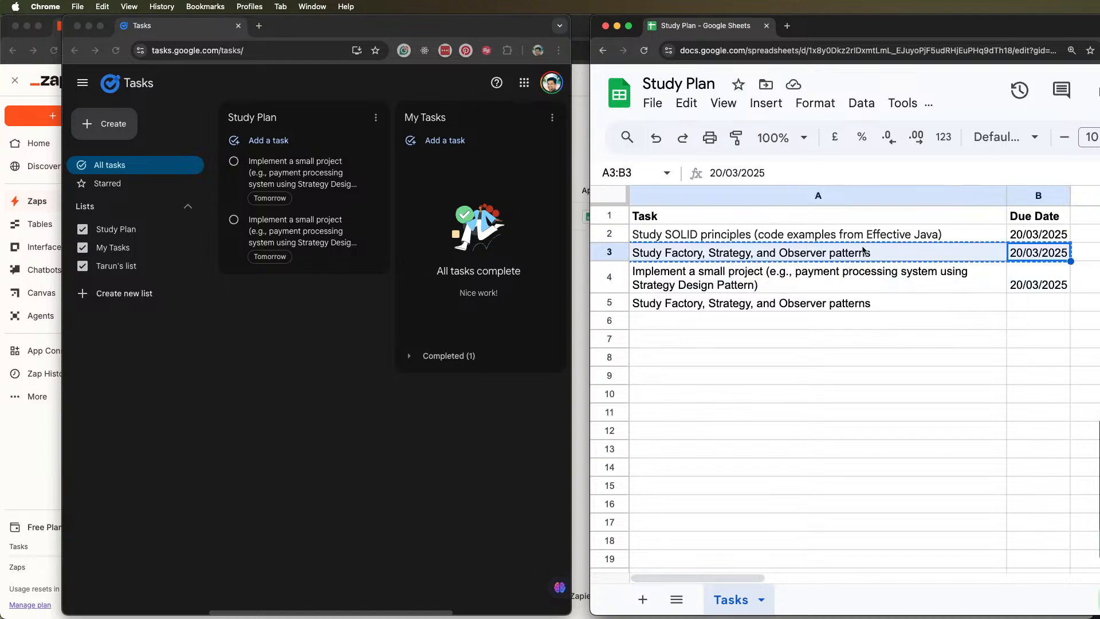
pyautogui.rightClick(899, 306)
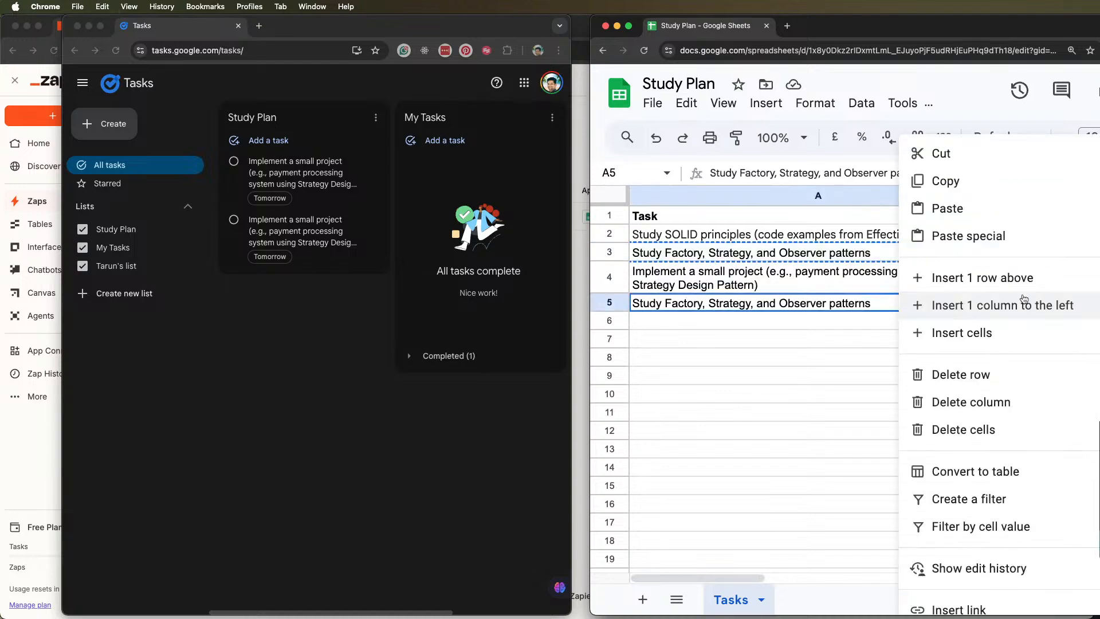
pyautogui.click(862, 303)
pyautogui.moveTo(1030, 305); pyautogui.dragTo(917, 305)
pyautogui.hotkey('ctrl', 'v')
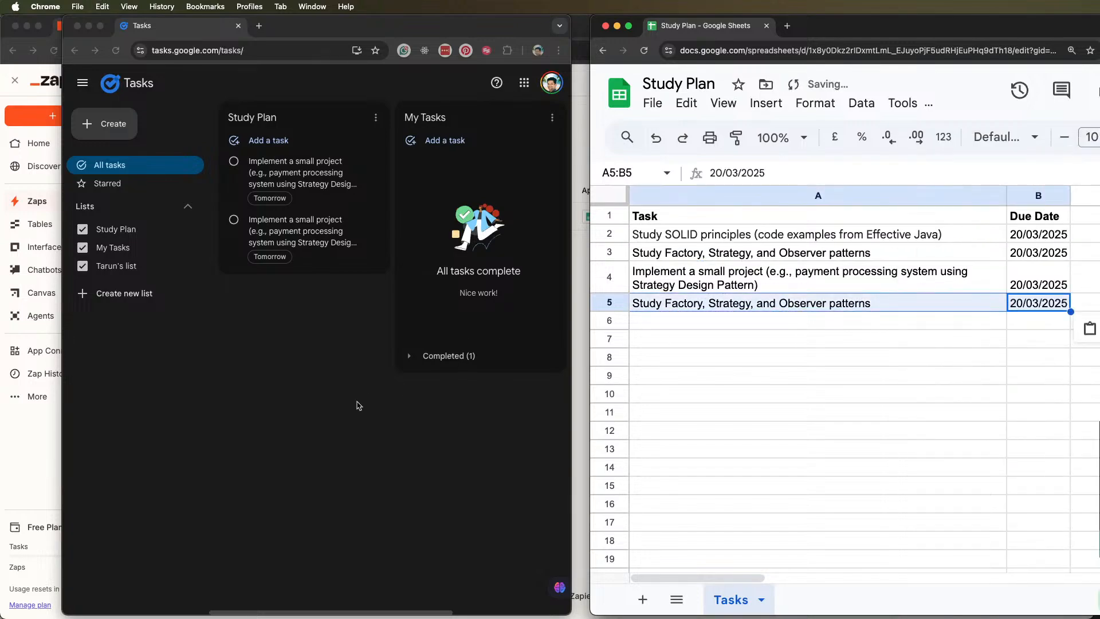
pyautogui.click(766, 343)
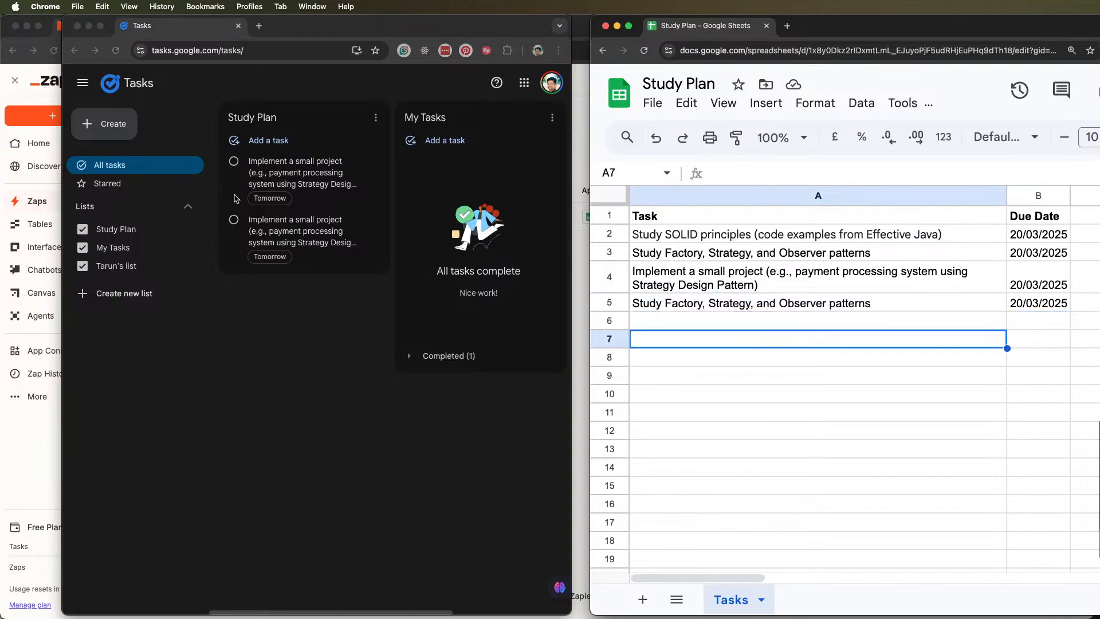
# Mark the first duplicate "Implement a small project" task in the Study Plan list completed, delete it and reload Google Tasks
pyautogui.click(234, 162)
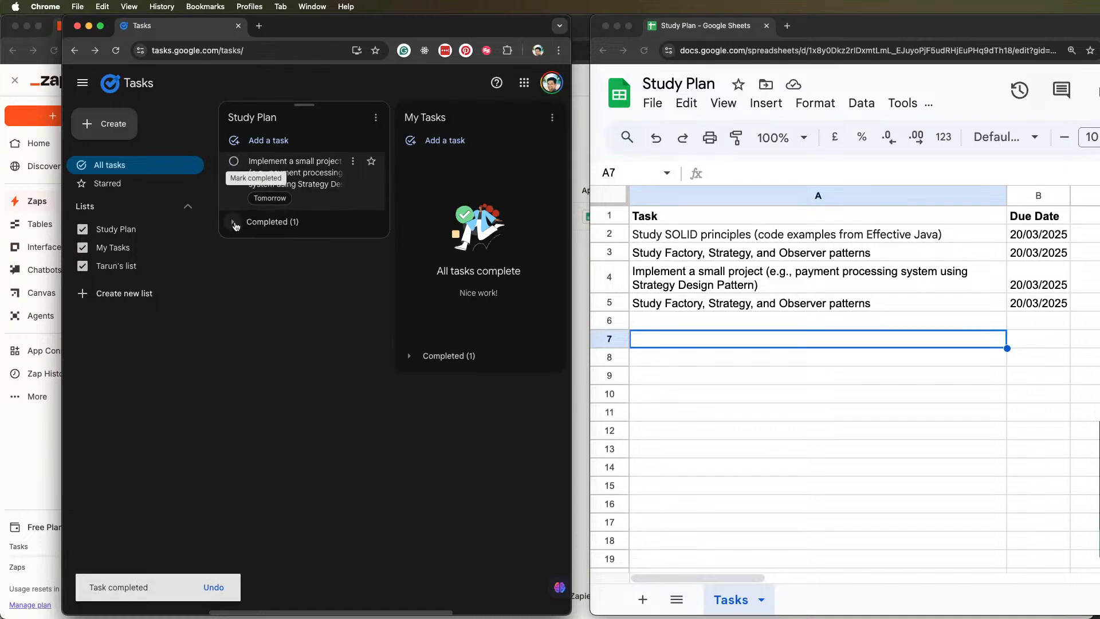
pyautogui.click(232, 222)
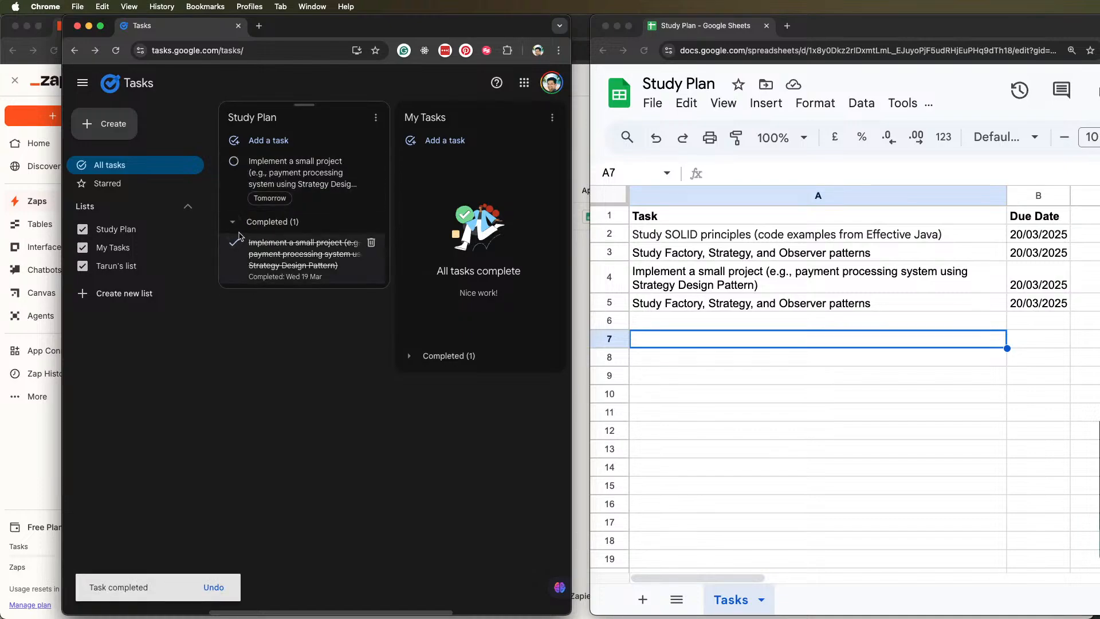
pyautogui.click(370, 242)
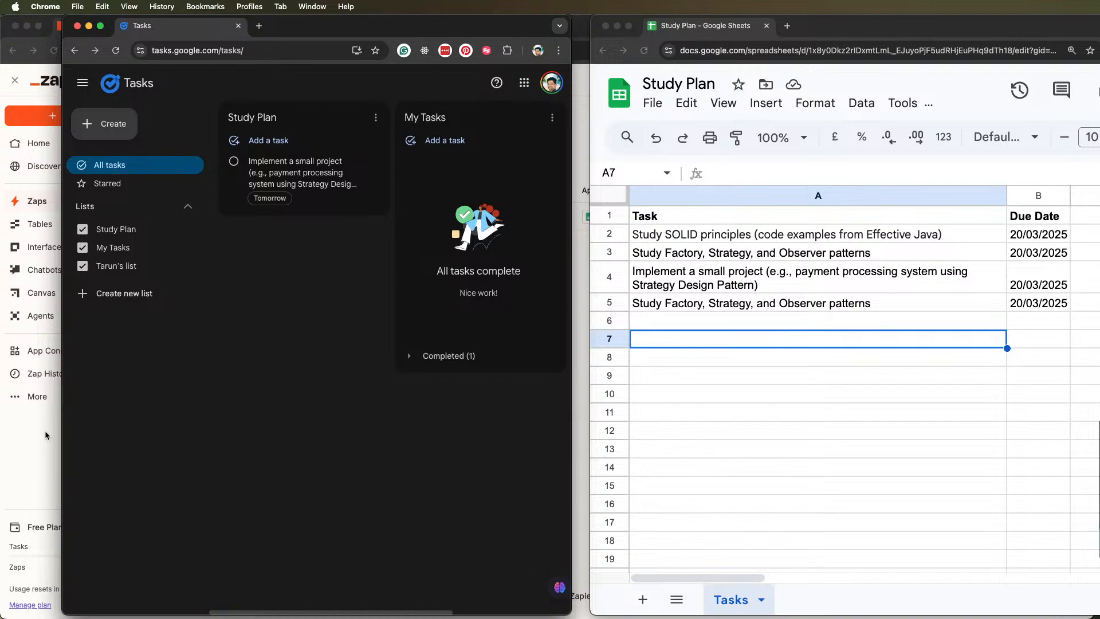
pyautogui.click(116, 51)
# Switch to Zapier and check the Zap's run history and task usage, returning to the list of Zaps to check its available actions
pyautogui.click(38, 411)
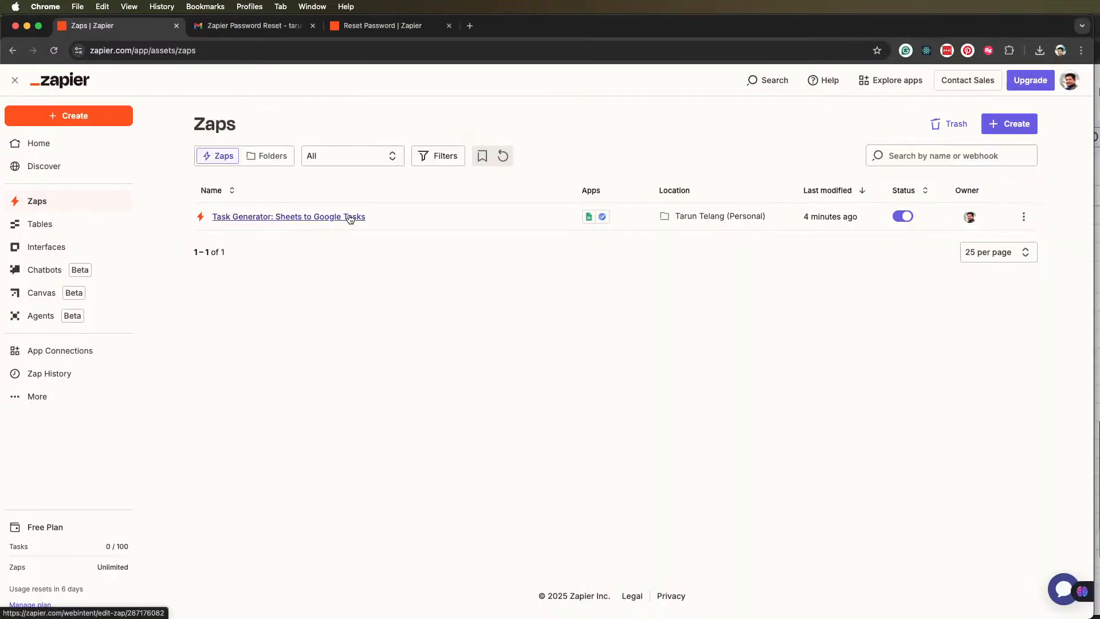
pyautogui.click(1025, 216)
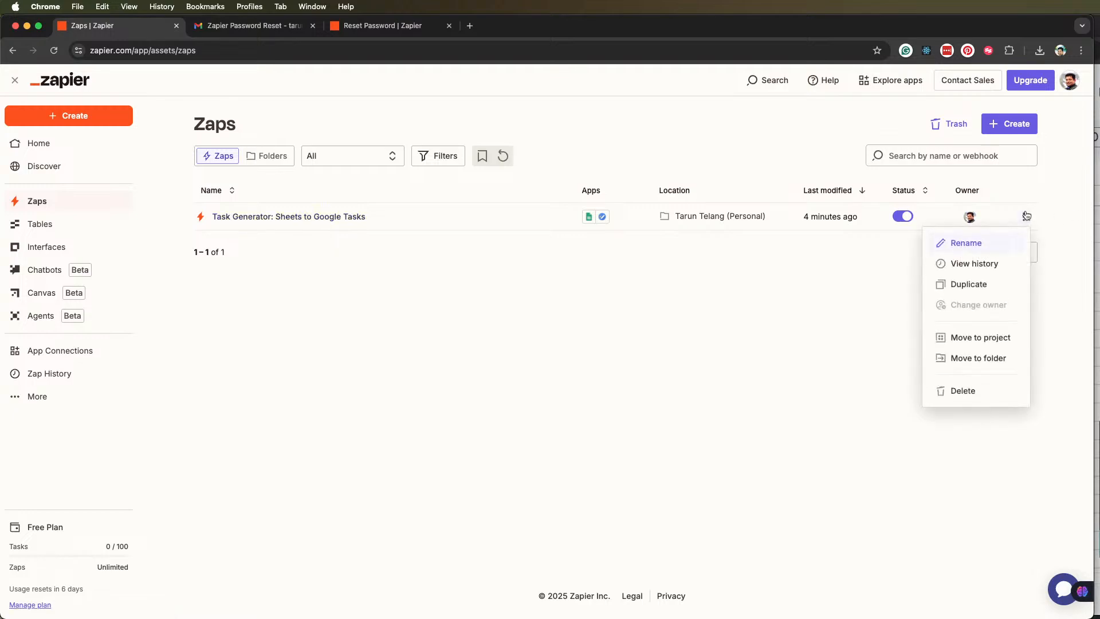
pyautogui.click(990, 269)
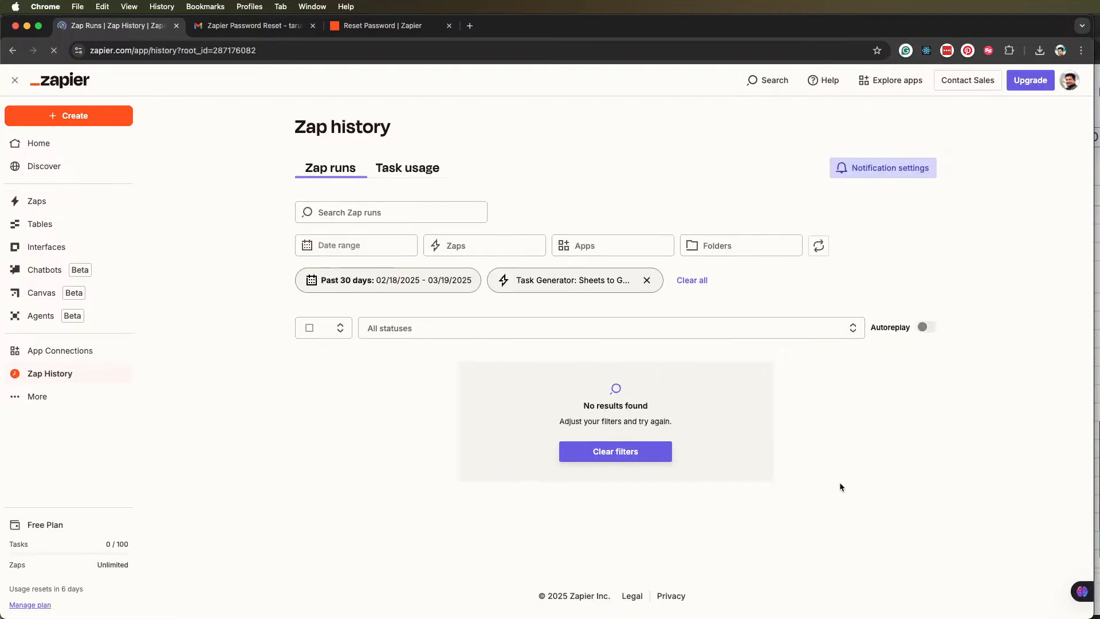
pyautogui.click(421, 171)
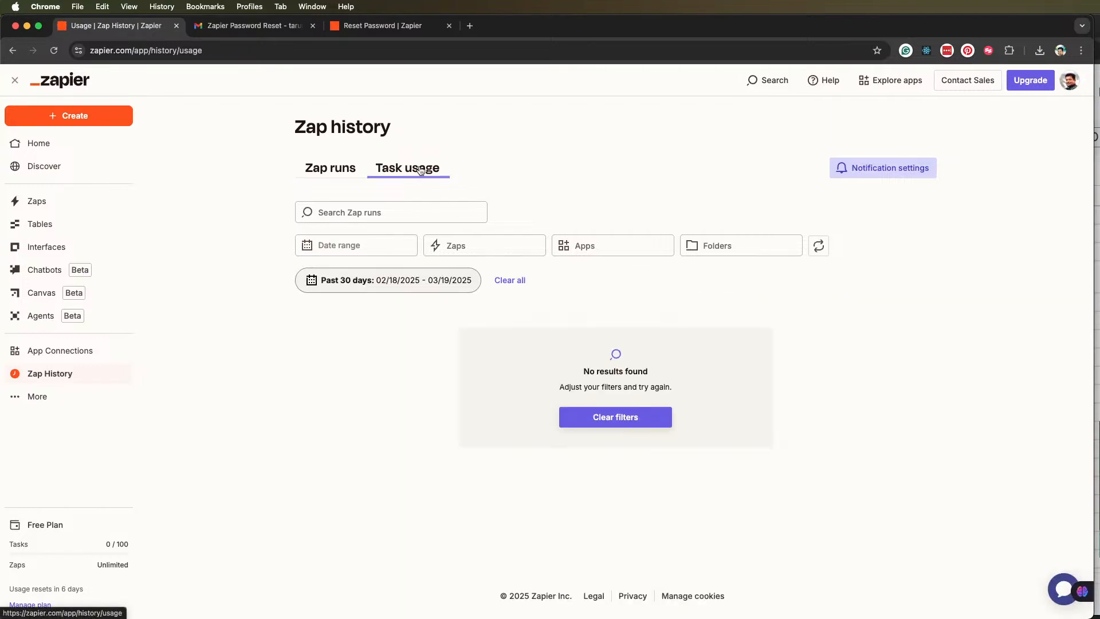
pyautogui.click(358, 172)
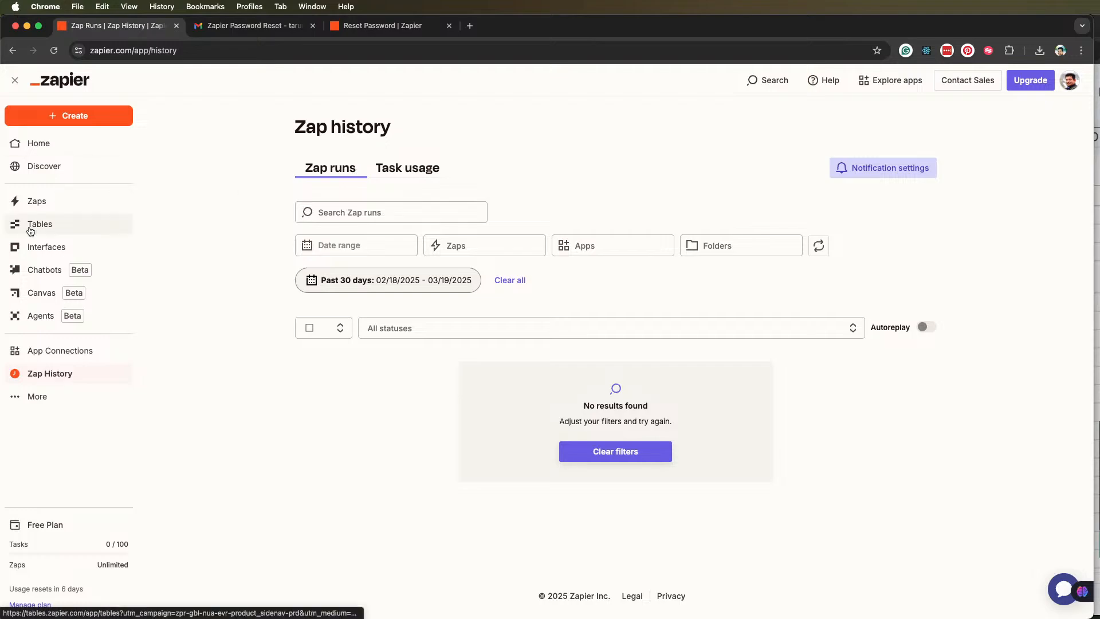
pyautogui.click(35, 201)
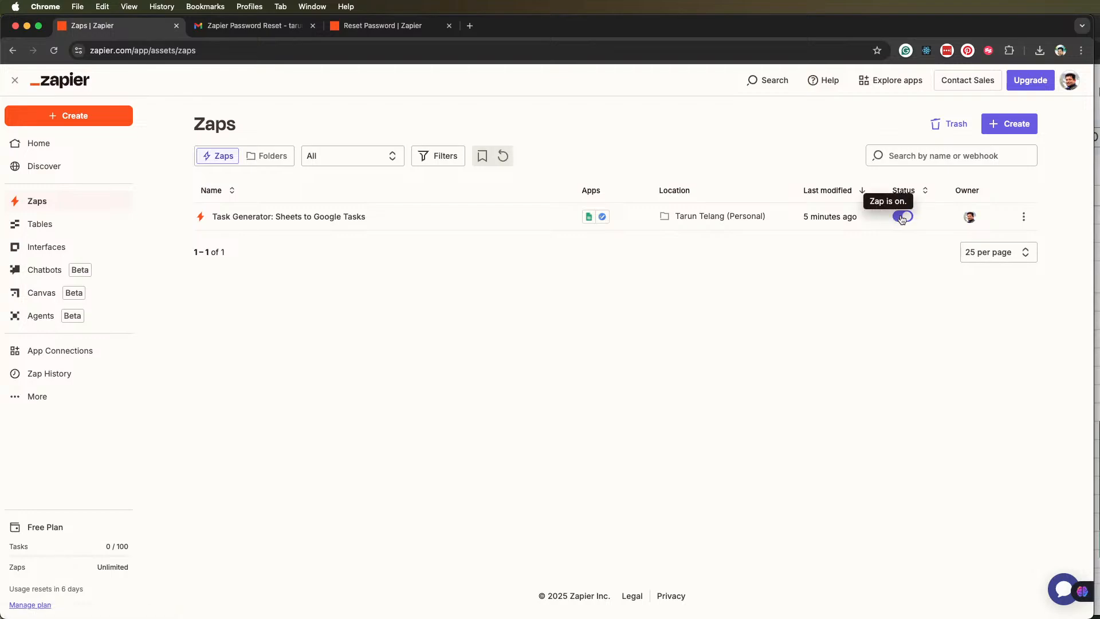
pyautogui.click(1024, 217)
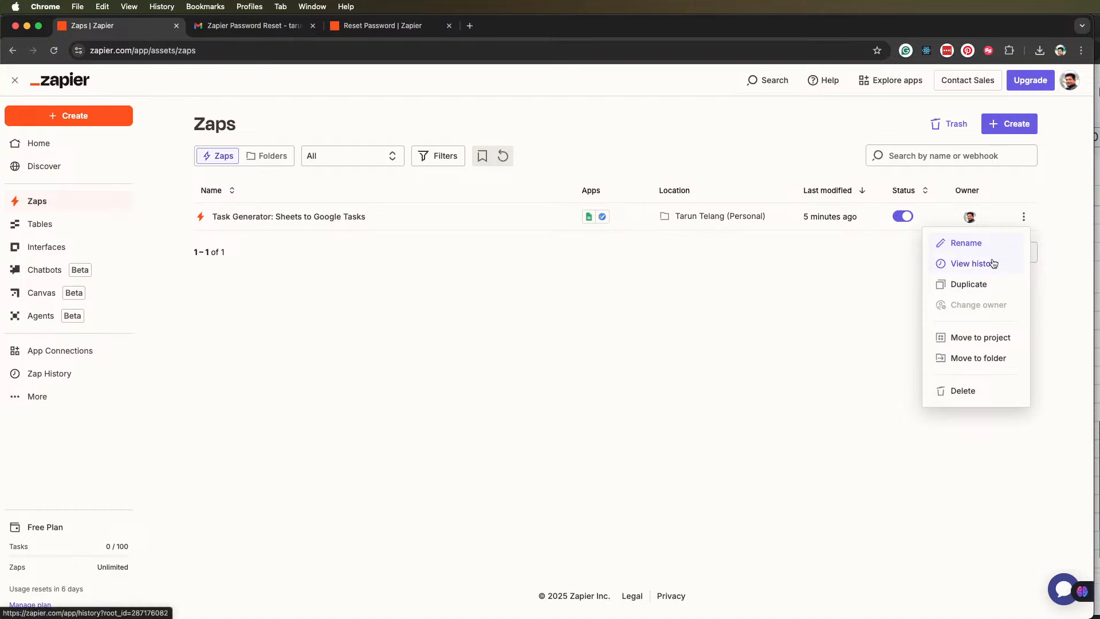
pyautogui.click(813, 325)
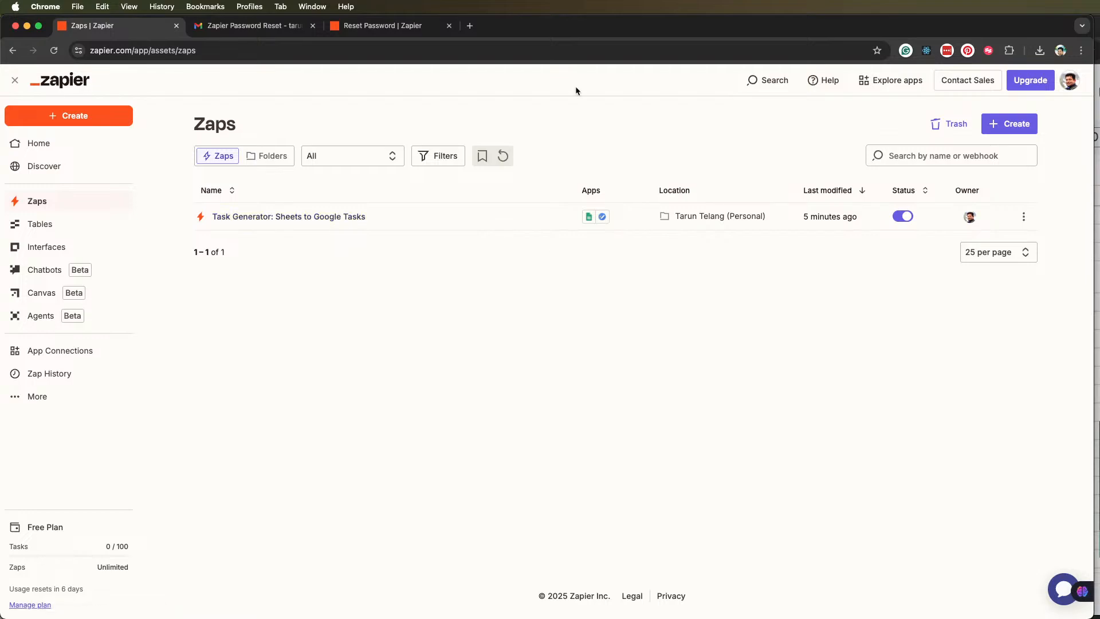
# Arrange the browser windows so Google Tasks and the Study Plan sheet sit side by side, with Zapier moved below Google Tasks
pyautogui.rightClick(811, 27)
pyautogui.click(1053, 235)
pyautogui.click(1098, 224)
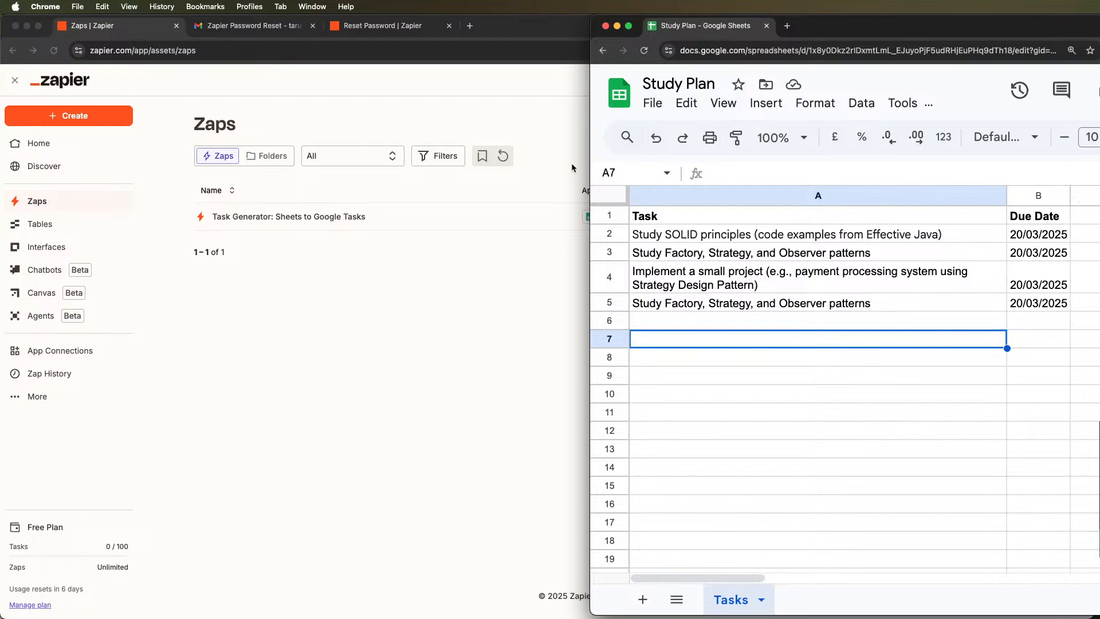
pyautogui.moveTo(521, 22); pyautogui.dragTo(566, 482)
pyautogui.click(780, 349)
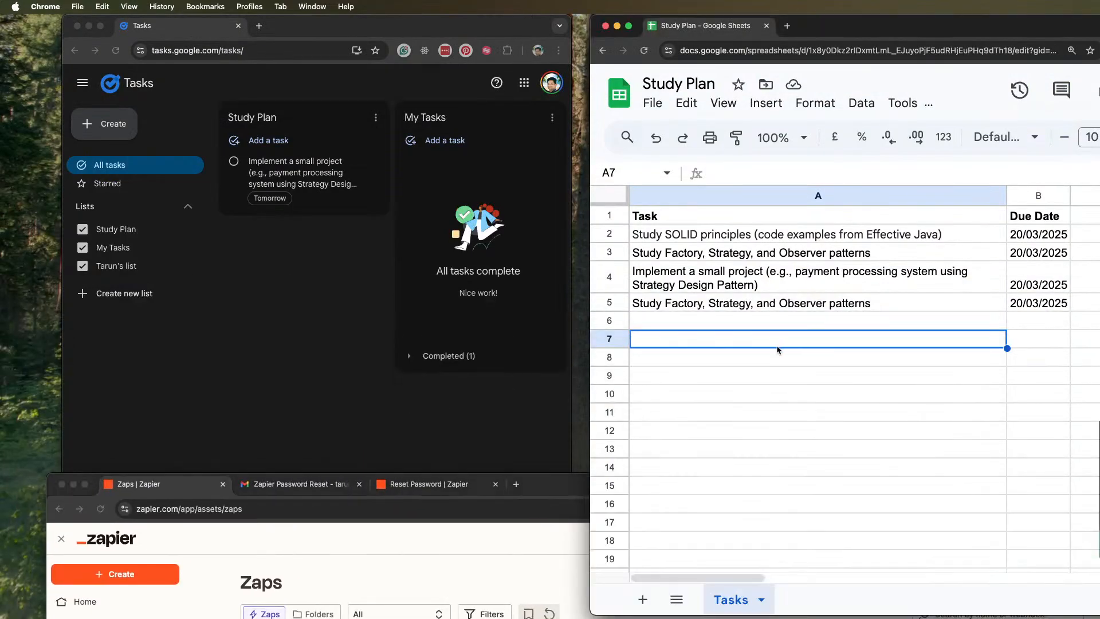
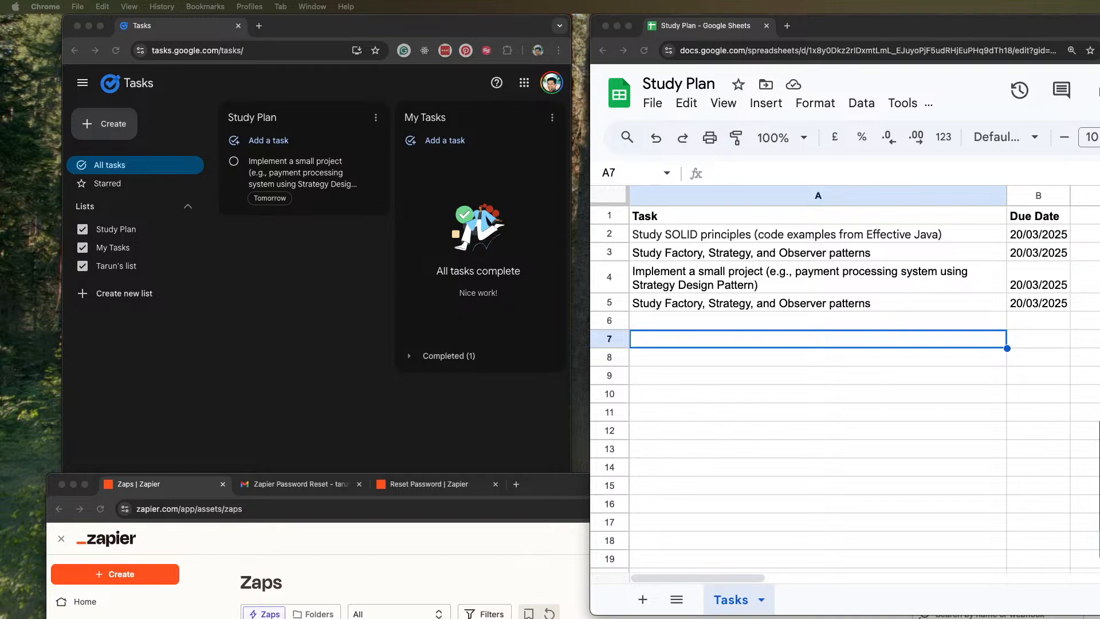
# Enter the task "Study Creational, Structural, Behavioral Design Patterns (Focus: Singleton, Factory, Strategy, Observer)" in cell A6 of the Study Plan sheet
pyautogui.doubleClick(649, 325)
pyautogui.press('super+v')
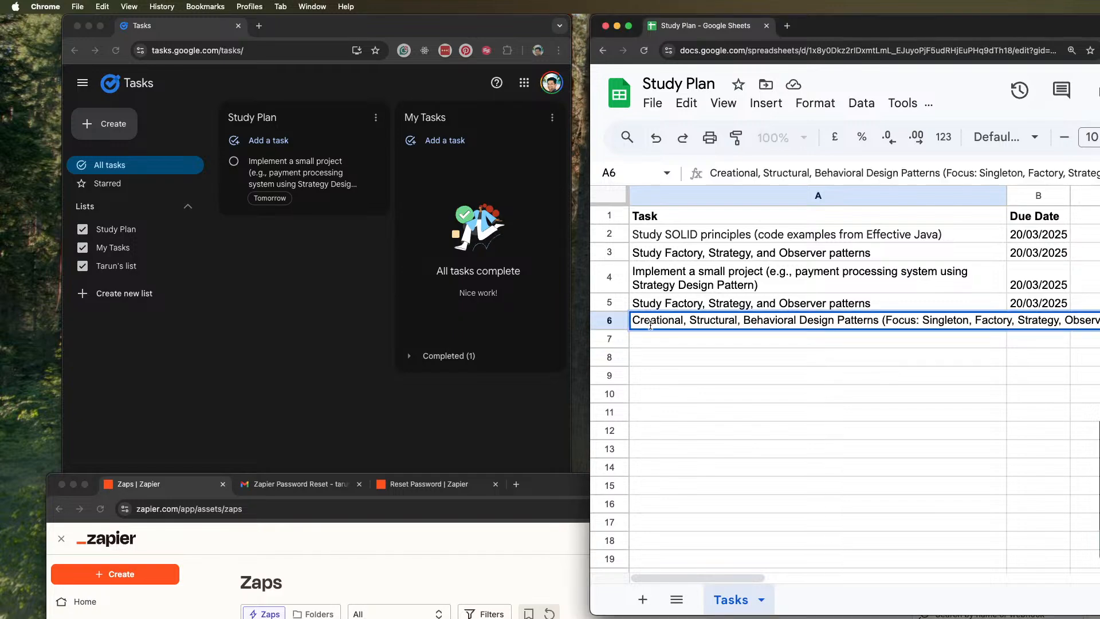
pyautogui.write('Study')
pyautogui.click(1038, 377)
# Set the due date in B6 to 22/03/2025 using a date chip
pyautogui.click(1038, 331)
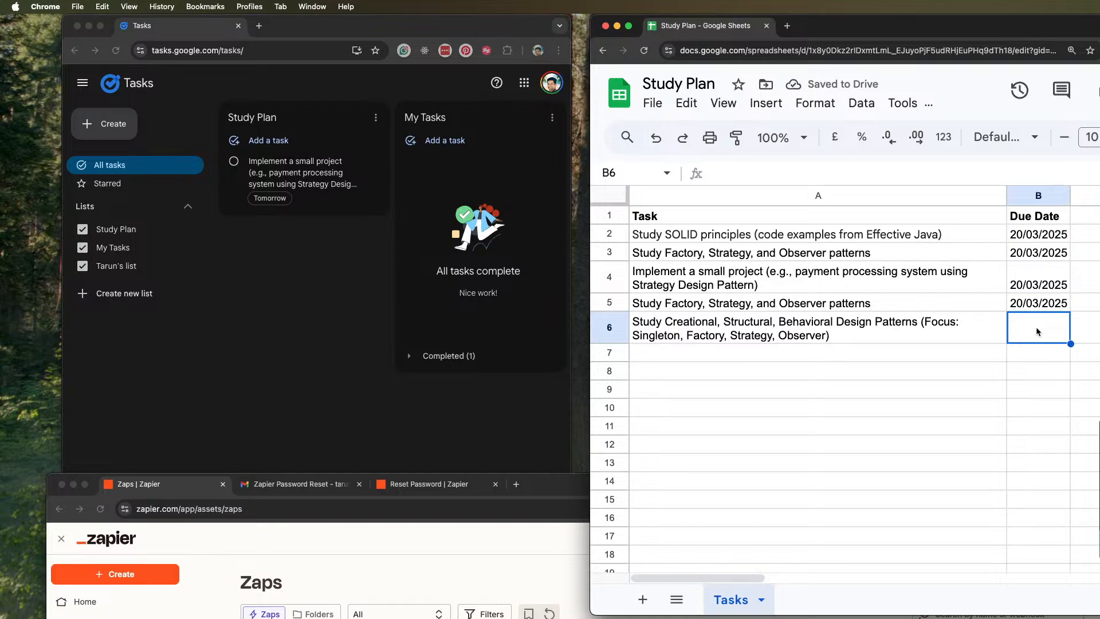
pyautogui.write('/')
pyautogui.press('BackSpace')
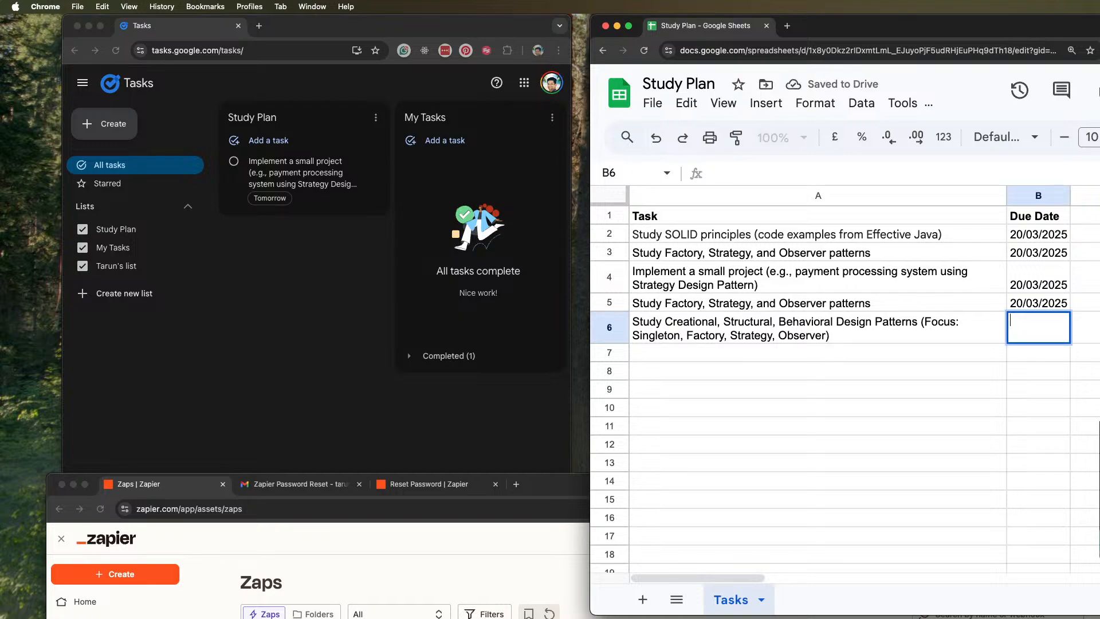
pyautogui.write('@')
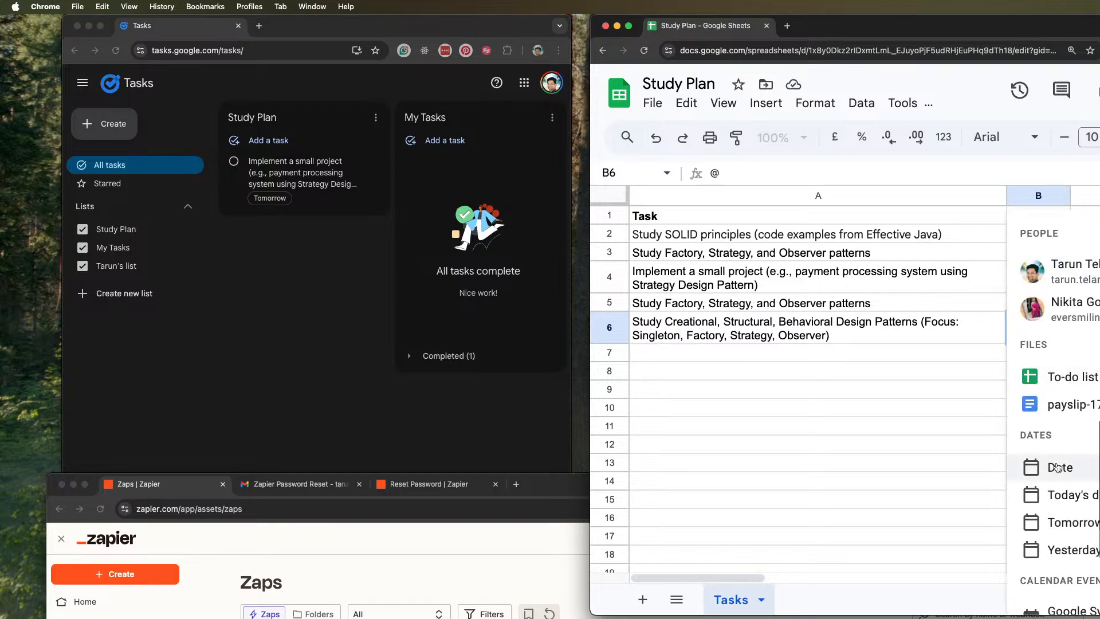
pyautogui.click(1059, 467)
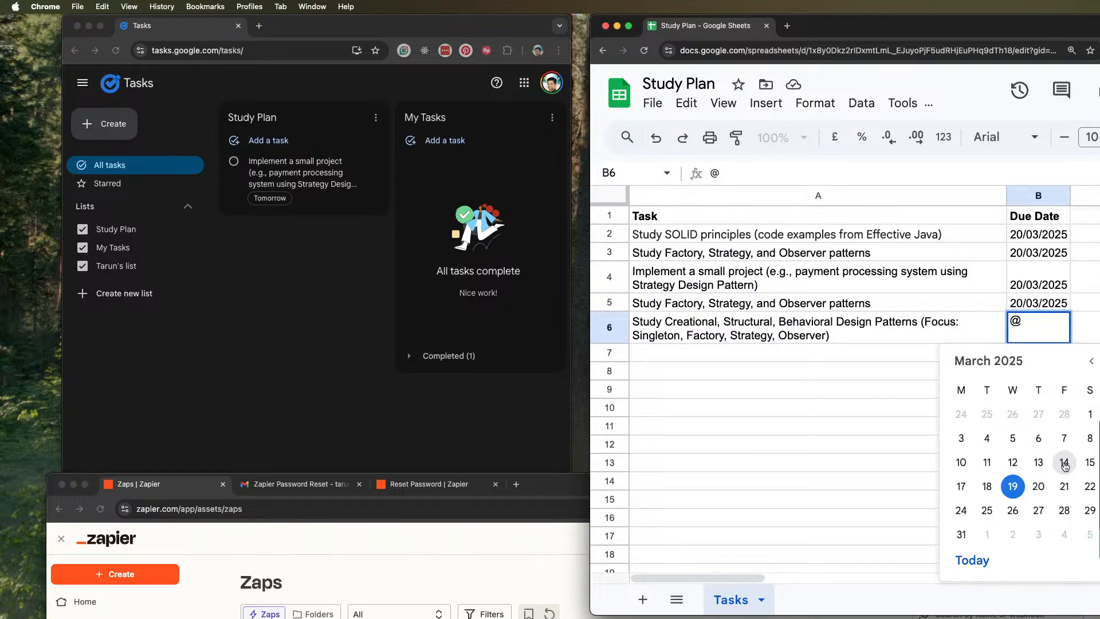
pyautogui.click(1090, 487)
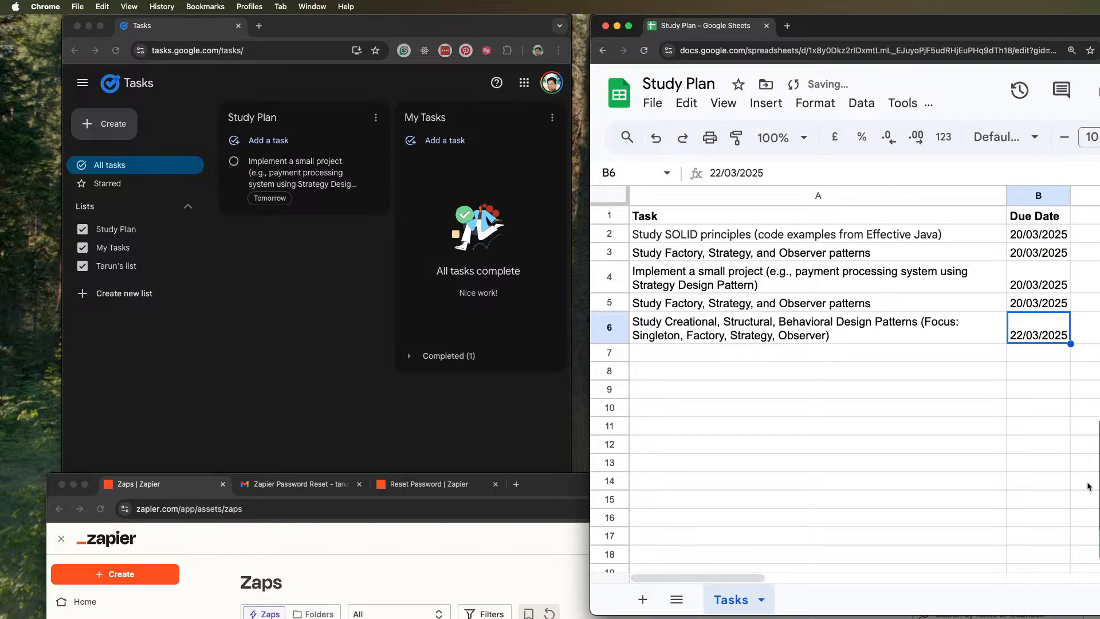
pyautogui.click(854, 425)
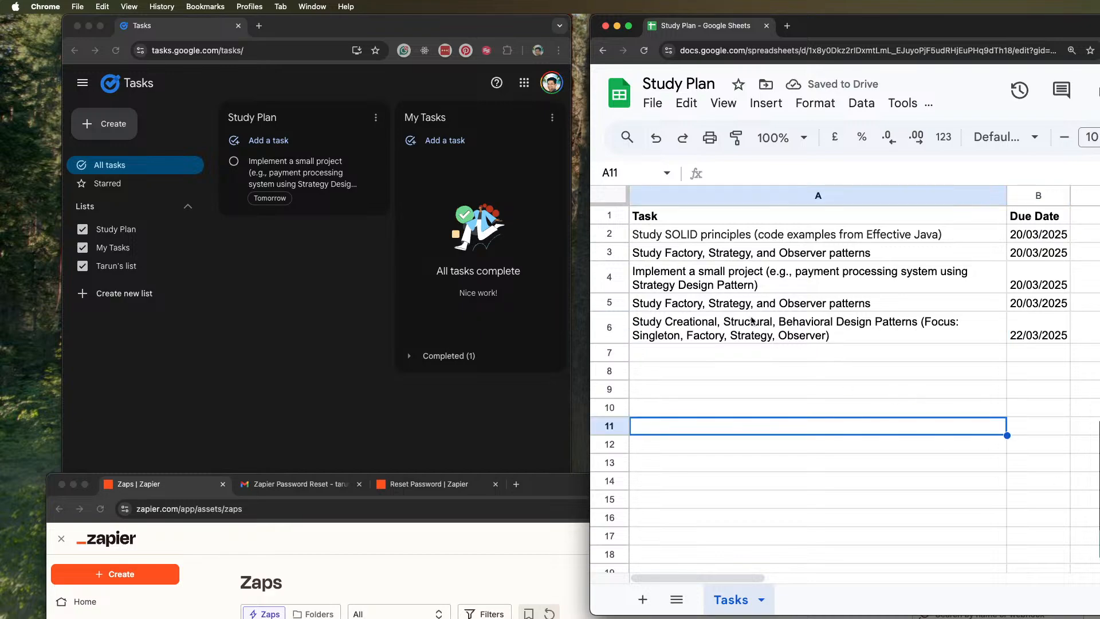
pyautogui.click(653, 103)
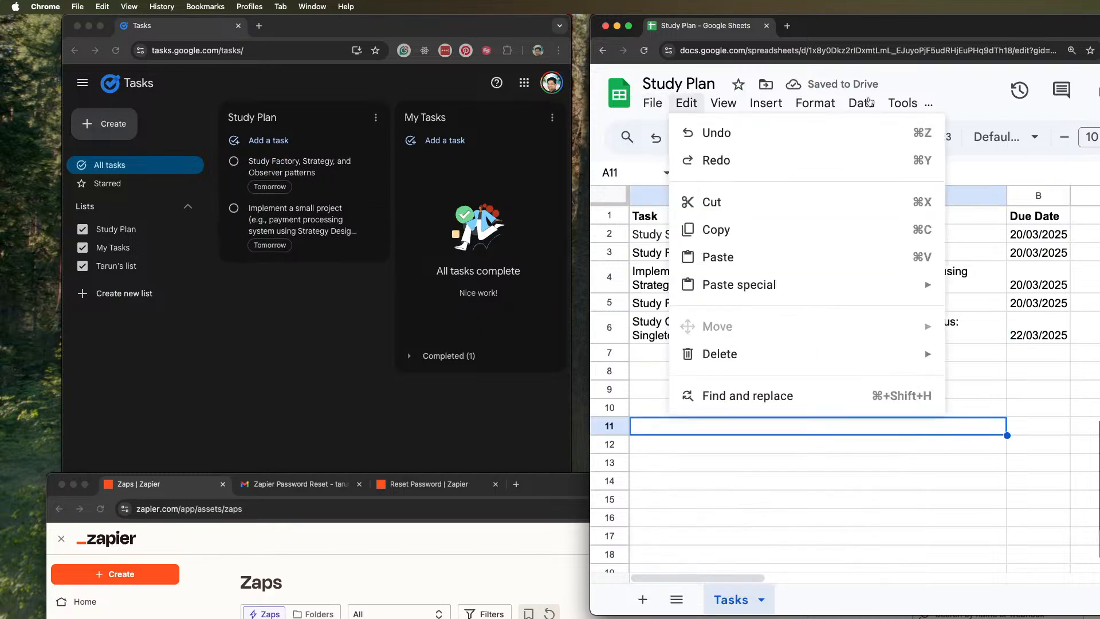
pyautogui.click(889, 338)
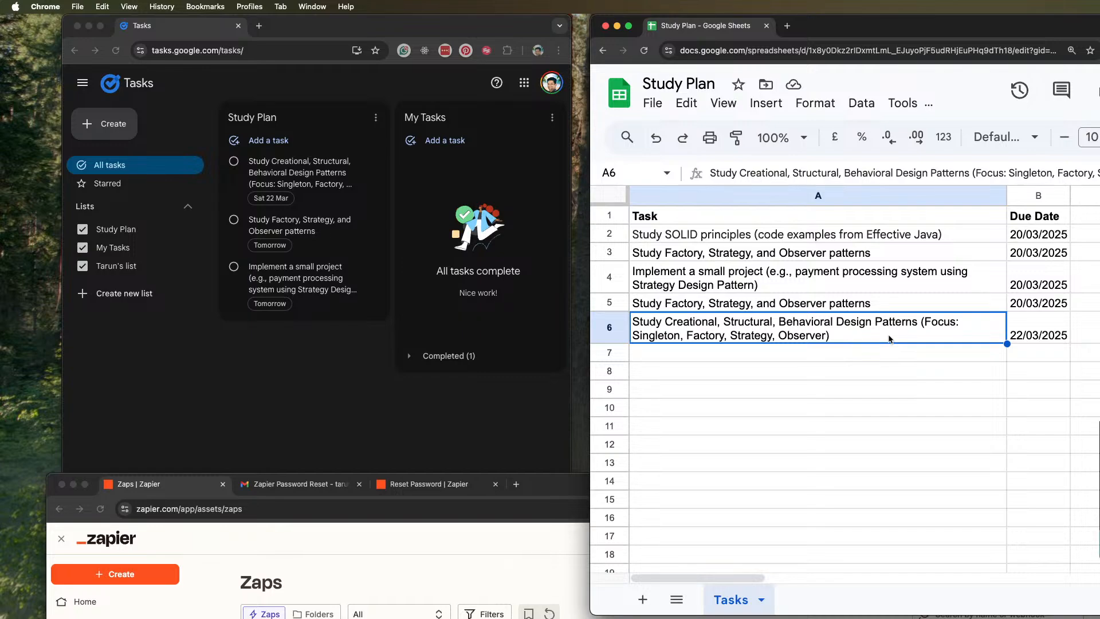
pyautogui.click(863, 234)
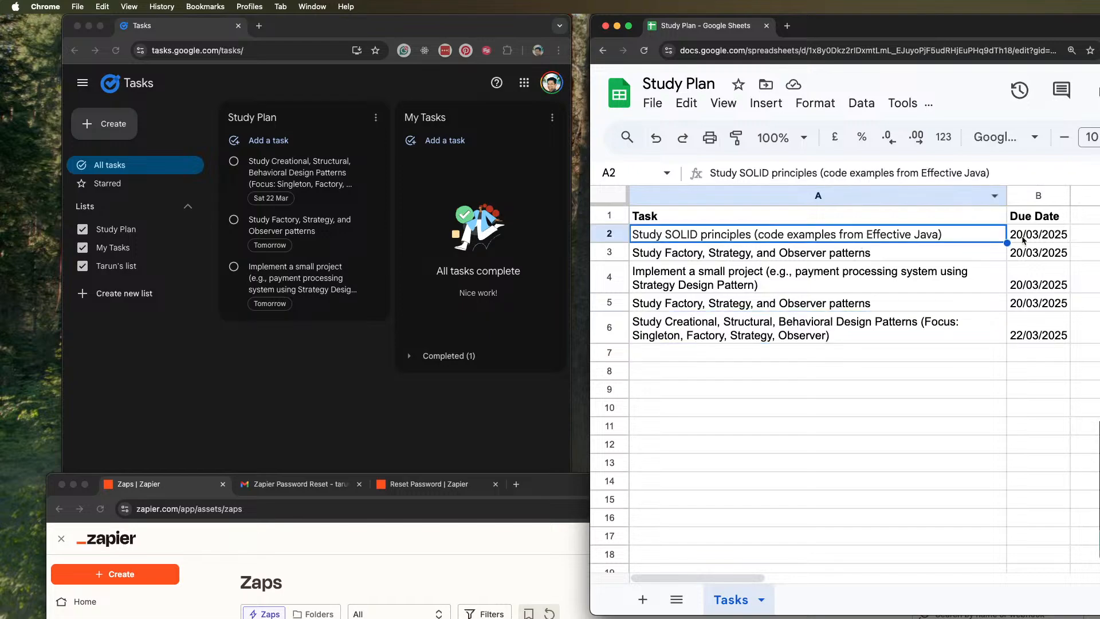
pyautogui.click(1023, 238)
pyautogui.click(1099, 233)
pyautogui.click(1014, 233)
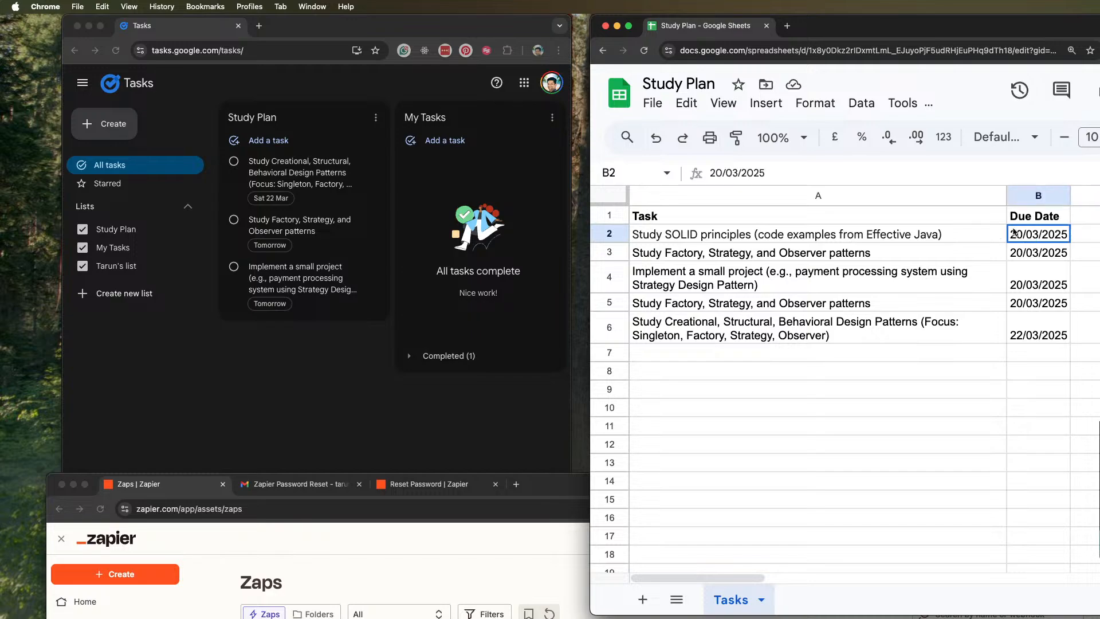
pyautogui.doubleClick(1015, 234)
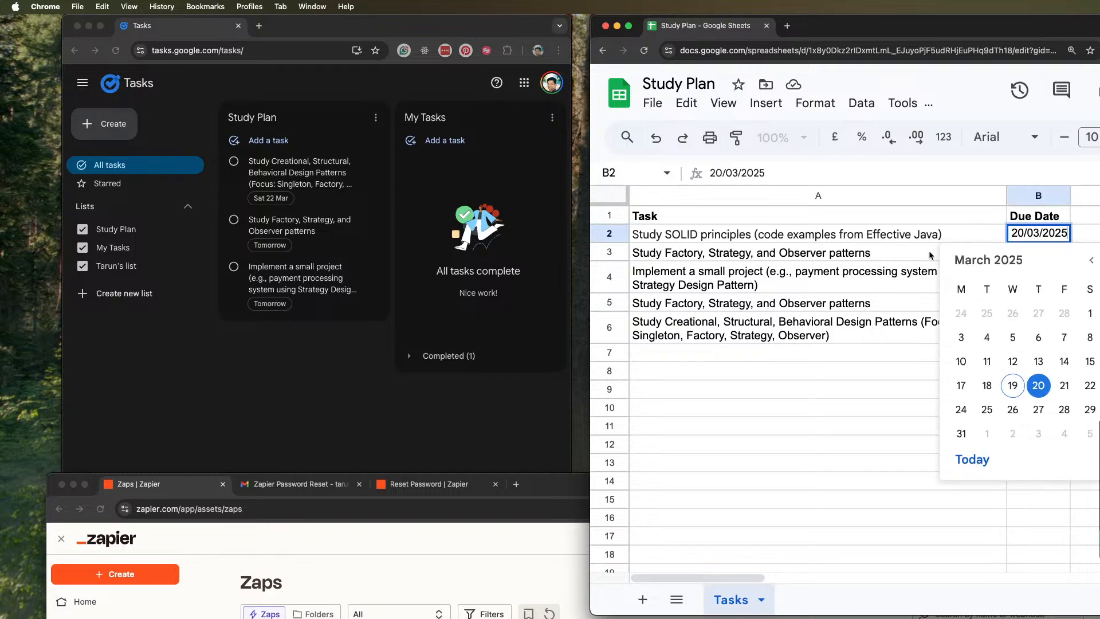
pyautogui.click(904, 276)
pyautogui.click(887, 351)
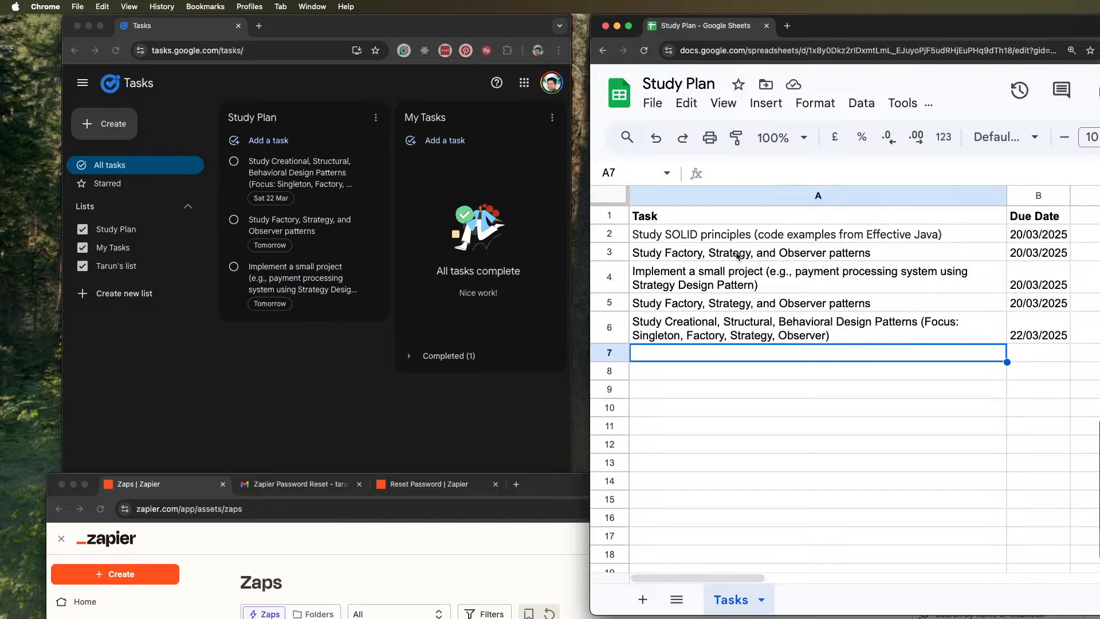
# Copy the SOLID principles task and its due date from A2:B2 into A7:B7 as a new row
pyautogui.click(720, 239)
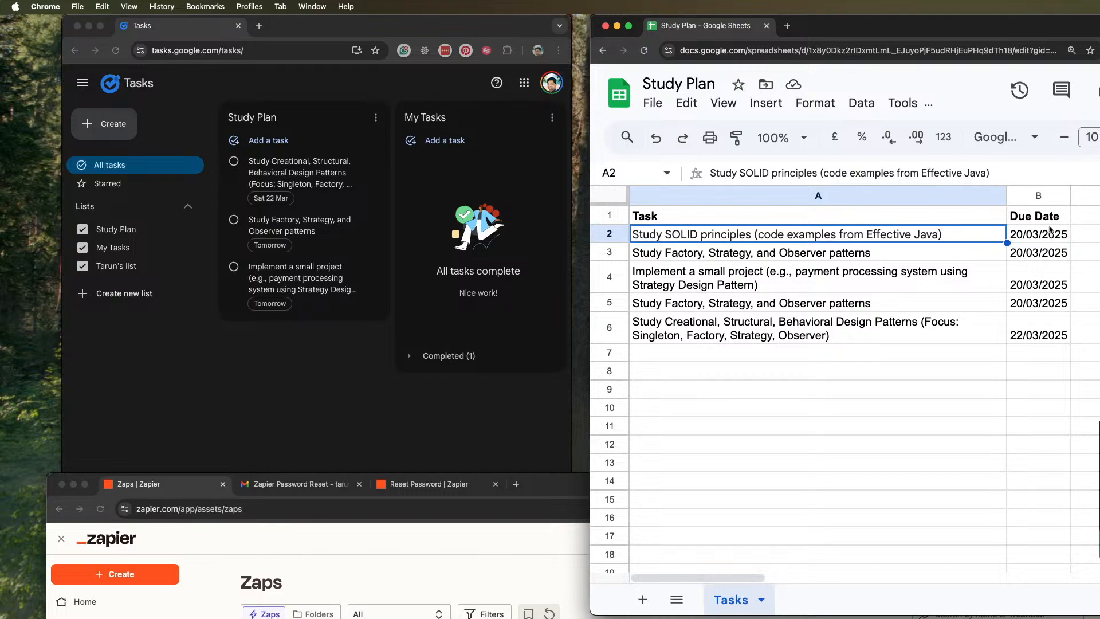
pyautogui.click(1052, 232)
pyautogui.keyDown('shift'); pyautogui.click(888, 232); pyautogui.keyUp('shift')
pyautogui.hotkey('ctrl', 'c')
pyautogui.click(790, 351)
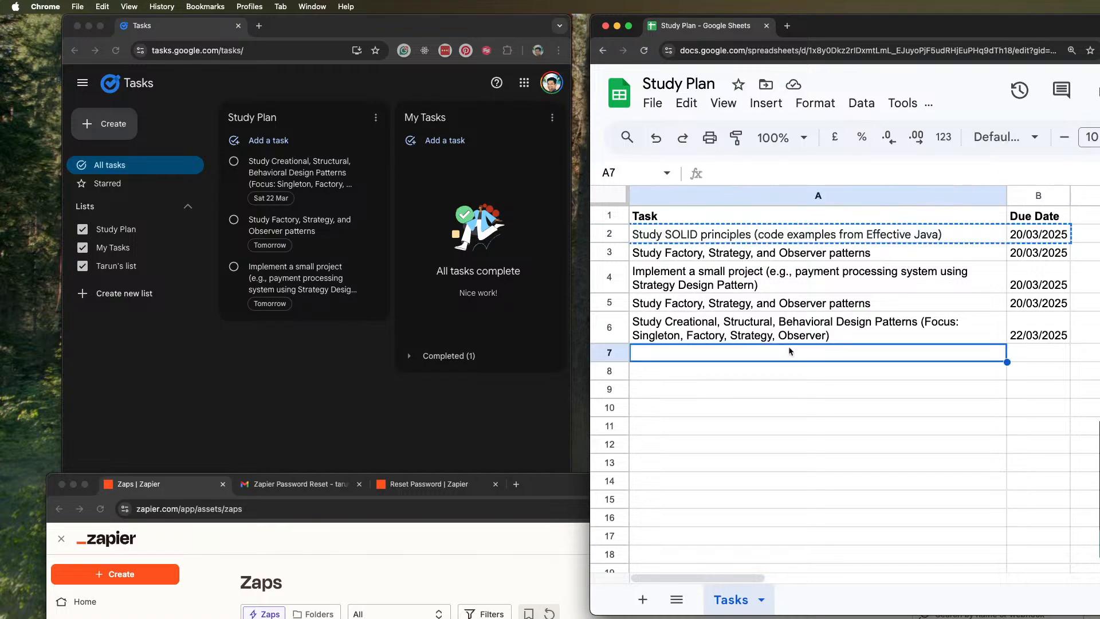
pyautogui.hotkey('ctrl', 'v')
pyautogui.click(776, 391)
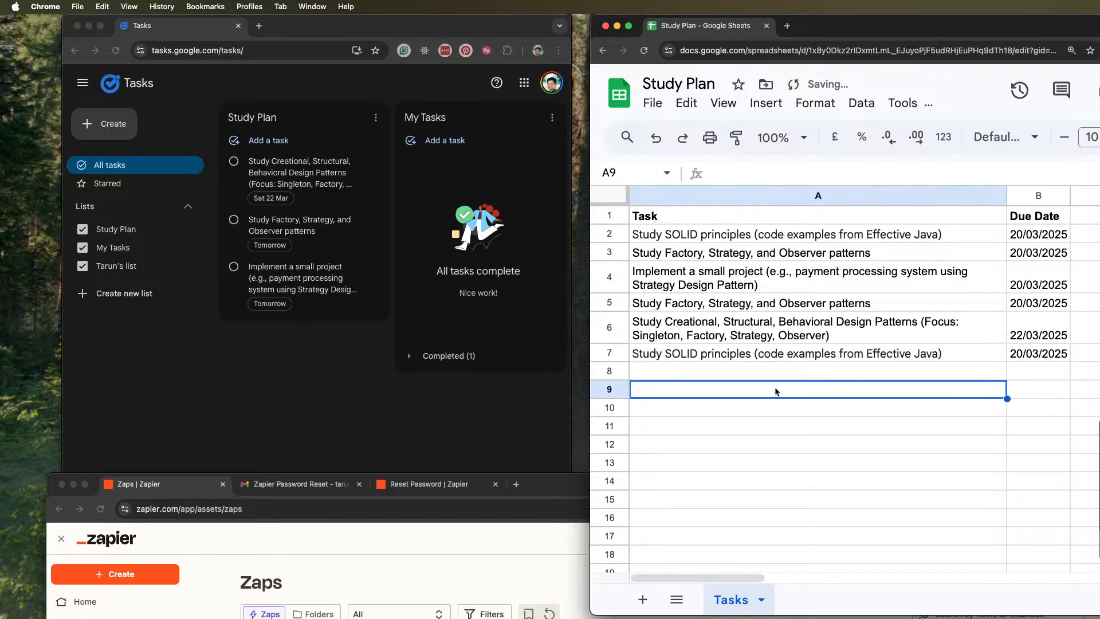
pyautogui.click(1015, 352)
pyautogui.click(922, 416)
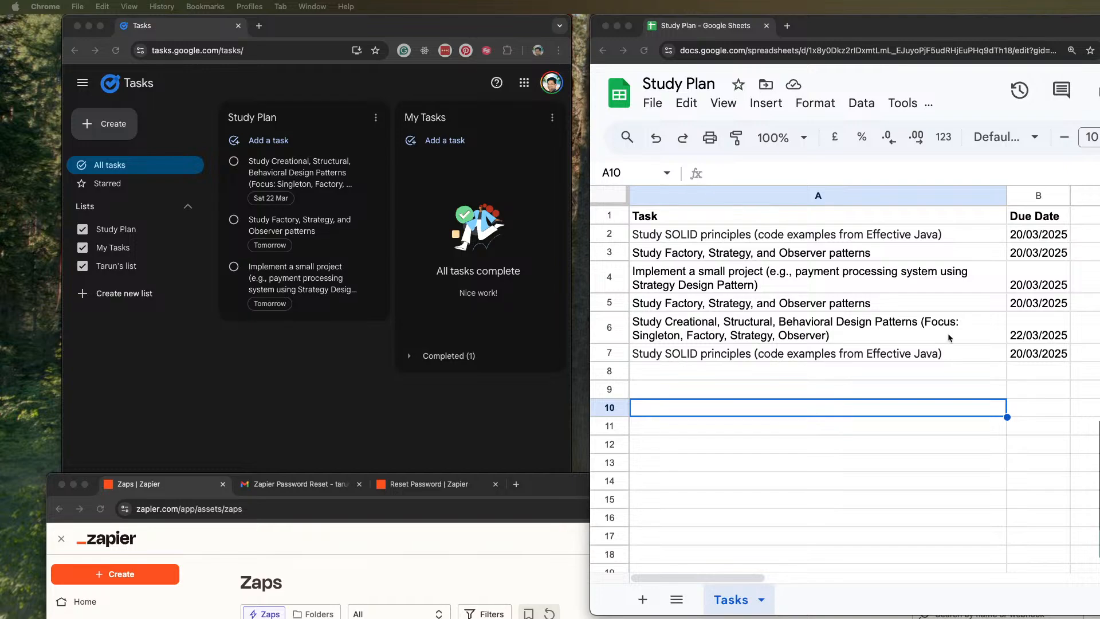
# Paste the task "Implement Factory & Strategy patterns in a real-world use case (e.g., Payment Processing System)" into cell A8
pyautogui.doubleClick(679, 372)
pyautogui.press('super+v')
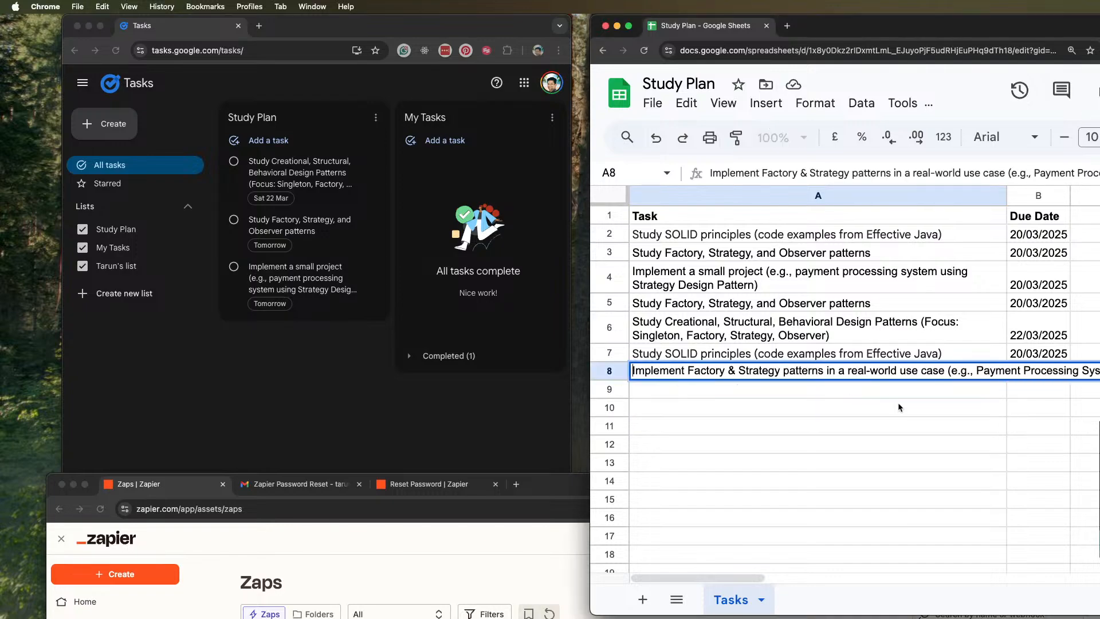
pyautogui.click(921, 419)
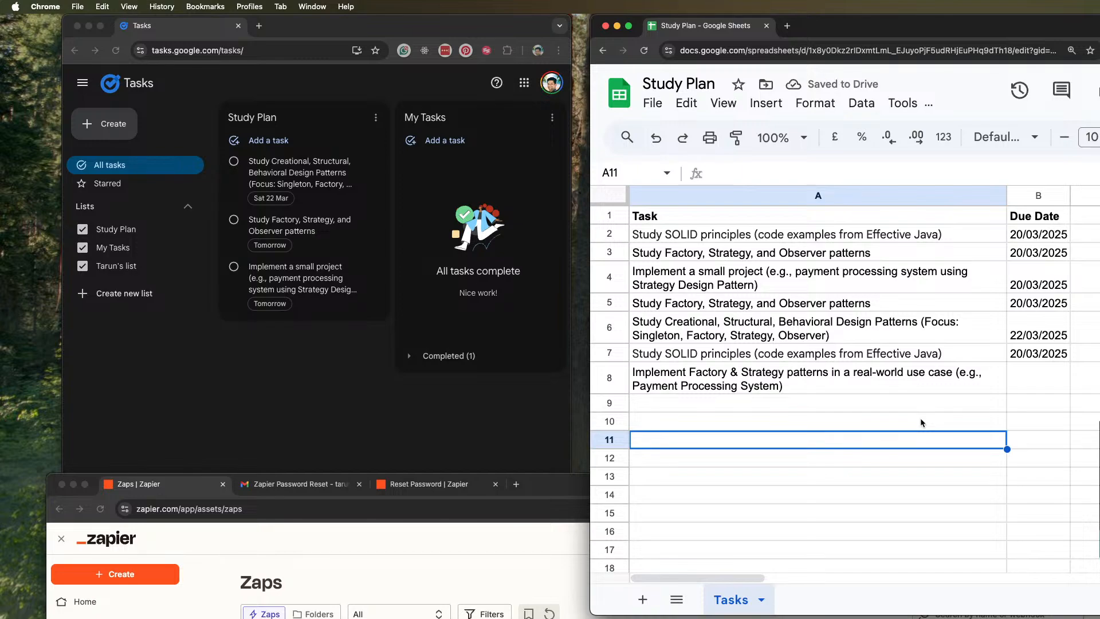
# Set the due date in B8 to 22/03/2025 using a date chip
pyautogui.click(1024, 373)
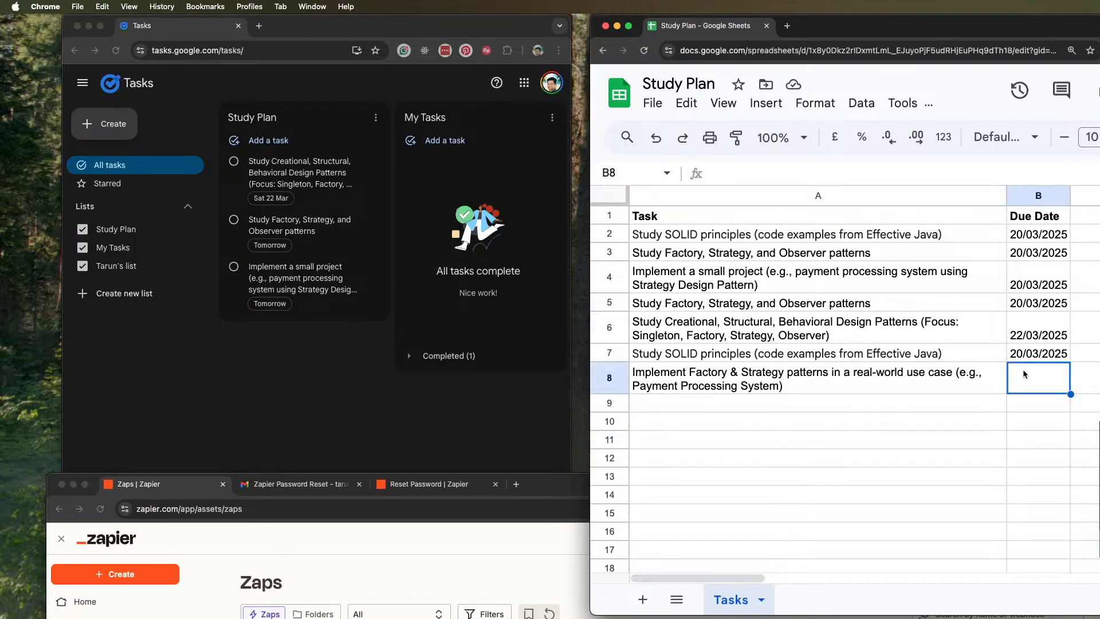
pyautogui.doubleClick(1024, 373)
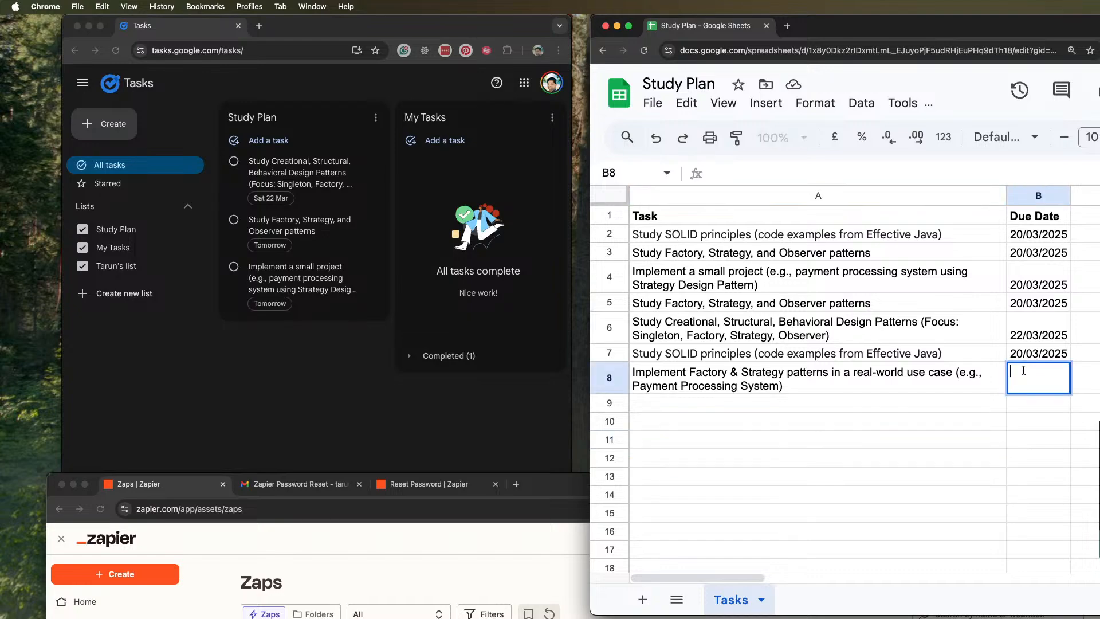
pyautogui.write('@')
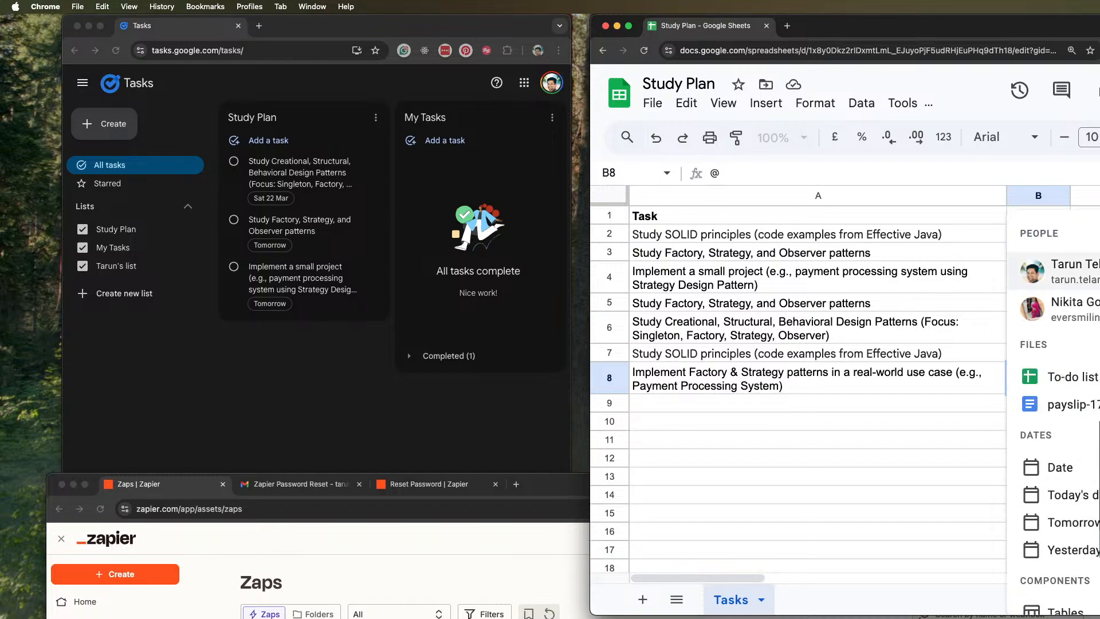
pyautogui.click(1065, 462)
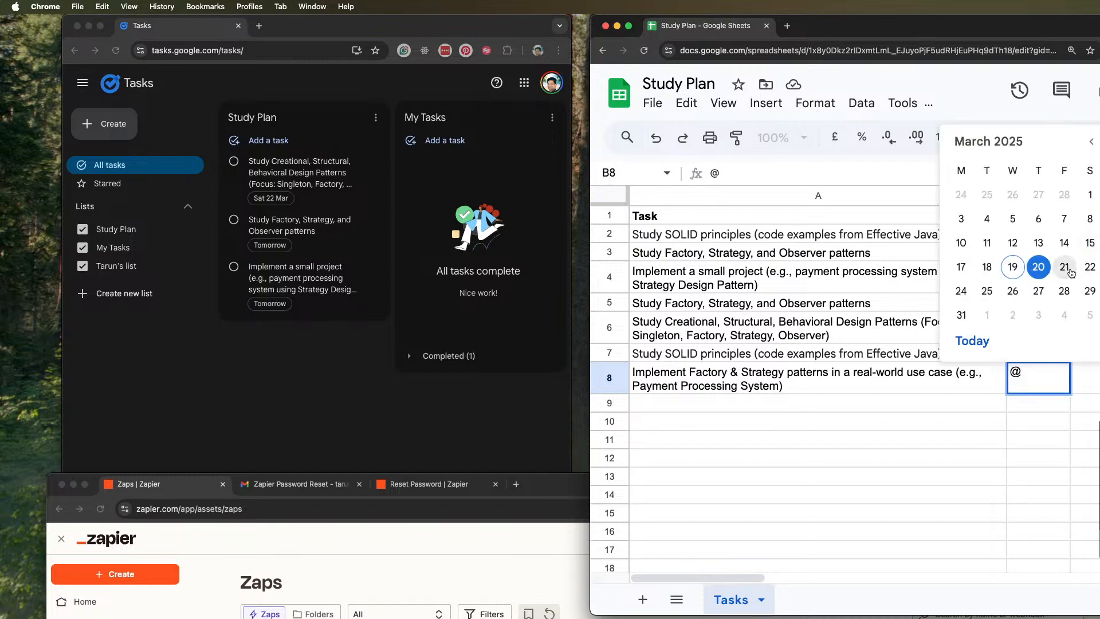
pyautogui.click(1090, 268)
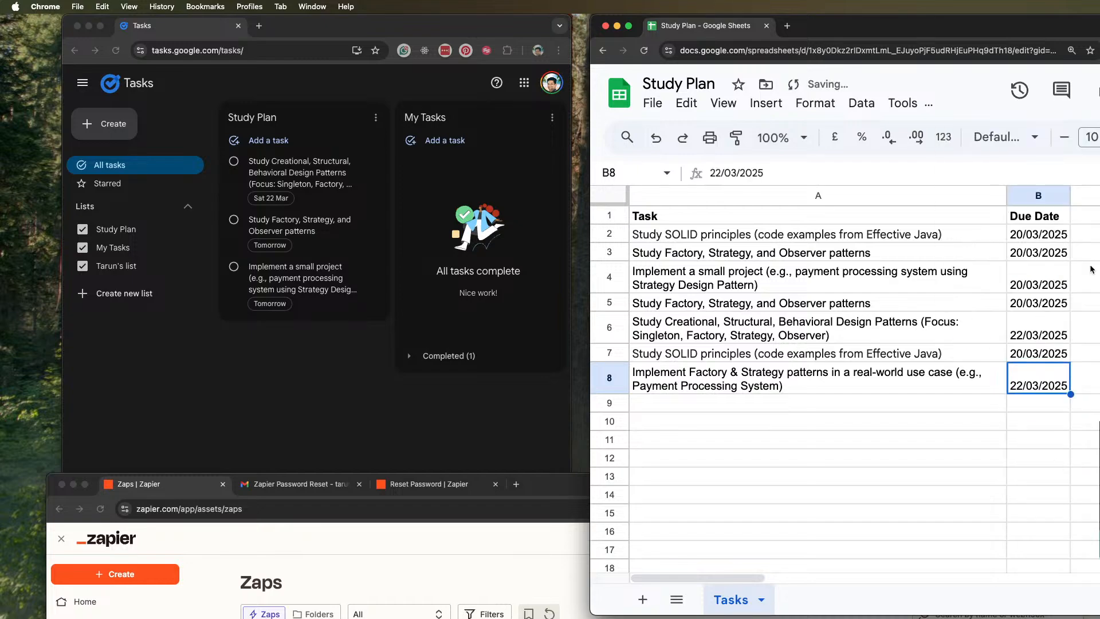
pyautogui.click(1096, 384)
pyautogui.click(1041, 427)
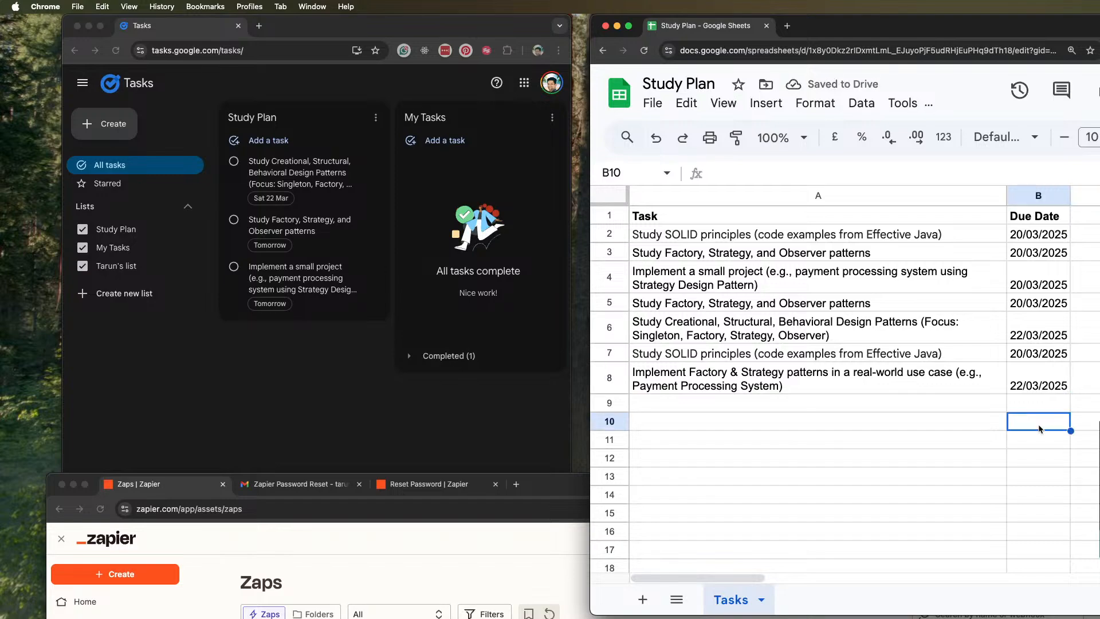
pyautogui.click(897, 370)
pyautogui.rightClick(896, 369)
pyautogui.click(825, 391)
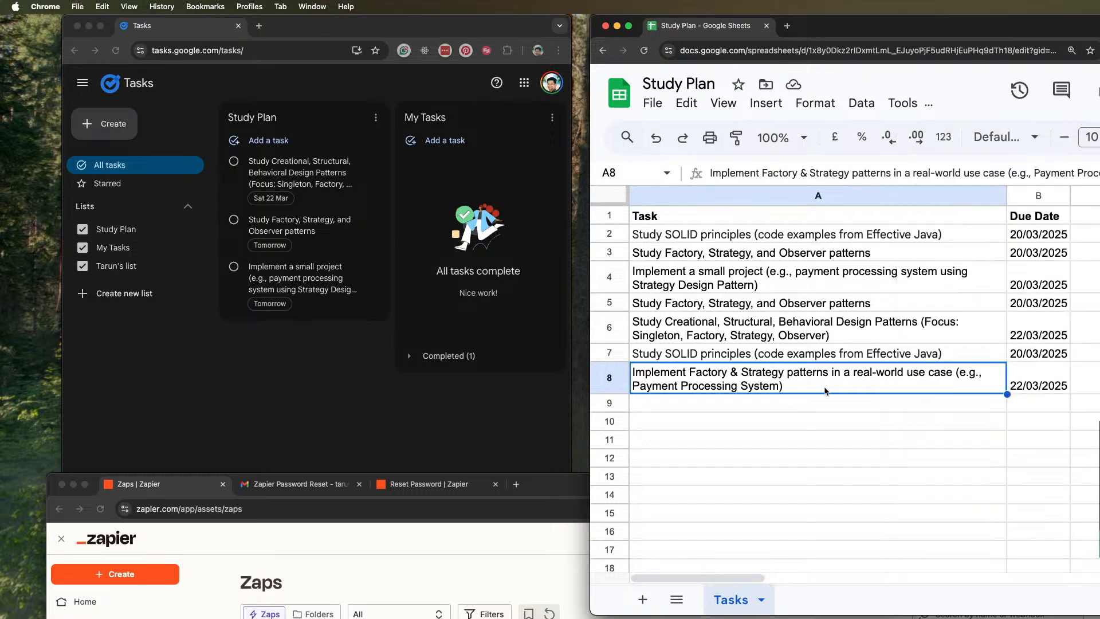
pyautogui.rightClick(825, 391)
pyautogui.click(766, 383)
pyautogui.click(1030, 382)
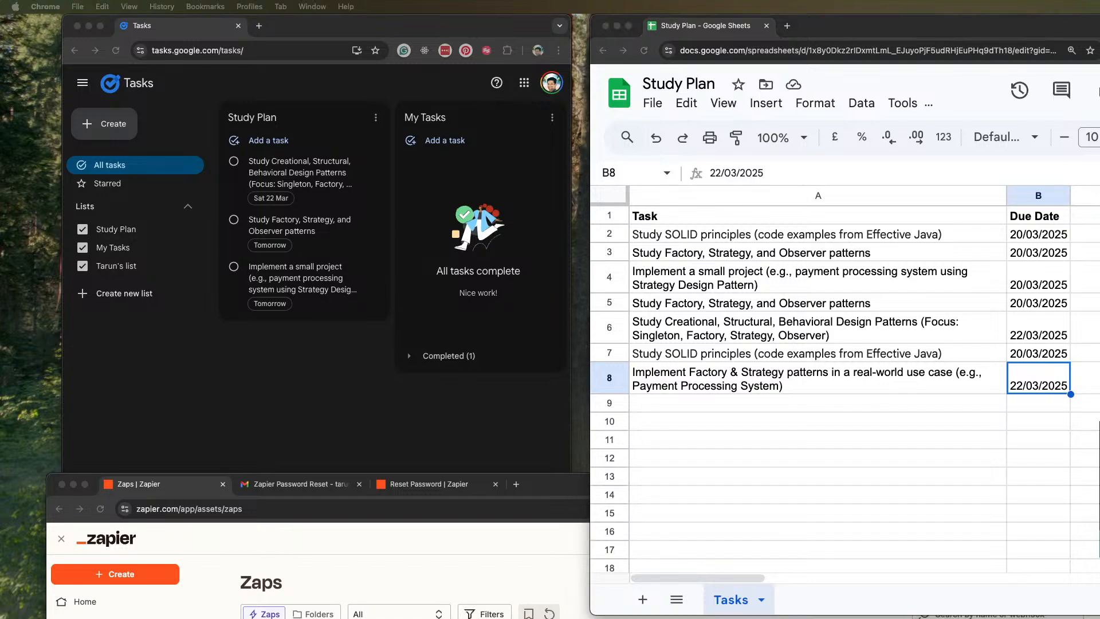
# Paste the task "Review an implementation of a Singleton pattern and suggest improvements." into cell A9
pyautogui.click(710, 399)
pyautogui.press('super+v')
pyautogui.click(1025, 408)
pyautogui.rightClick(1027, 410)
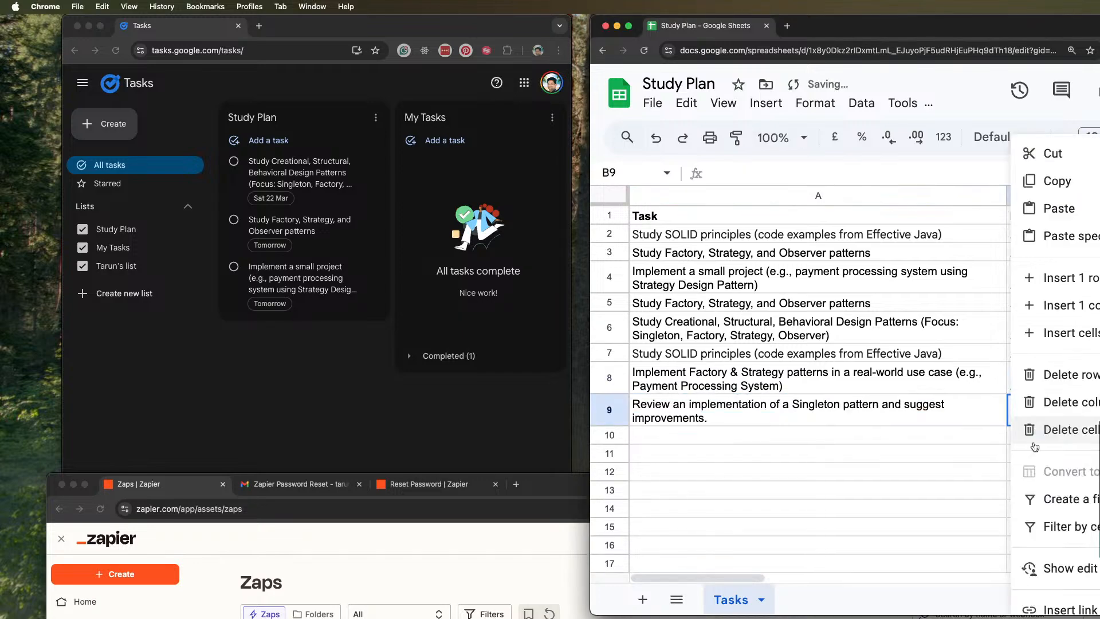
pyautogui.click(968, 411)
# Set the due date in B9 to 22/03/2025 using a date chip
pyautogui.click(1030, 404)
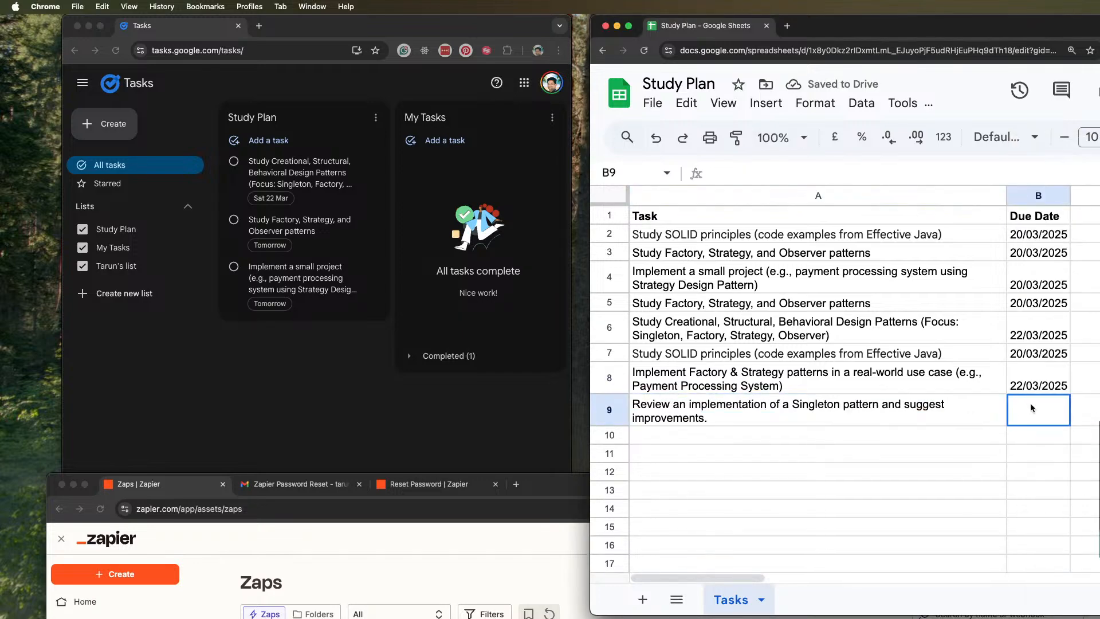
pyautogui.write('@')
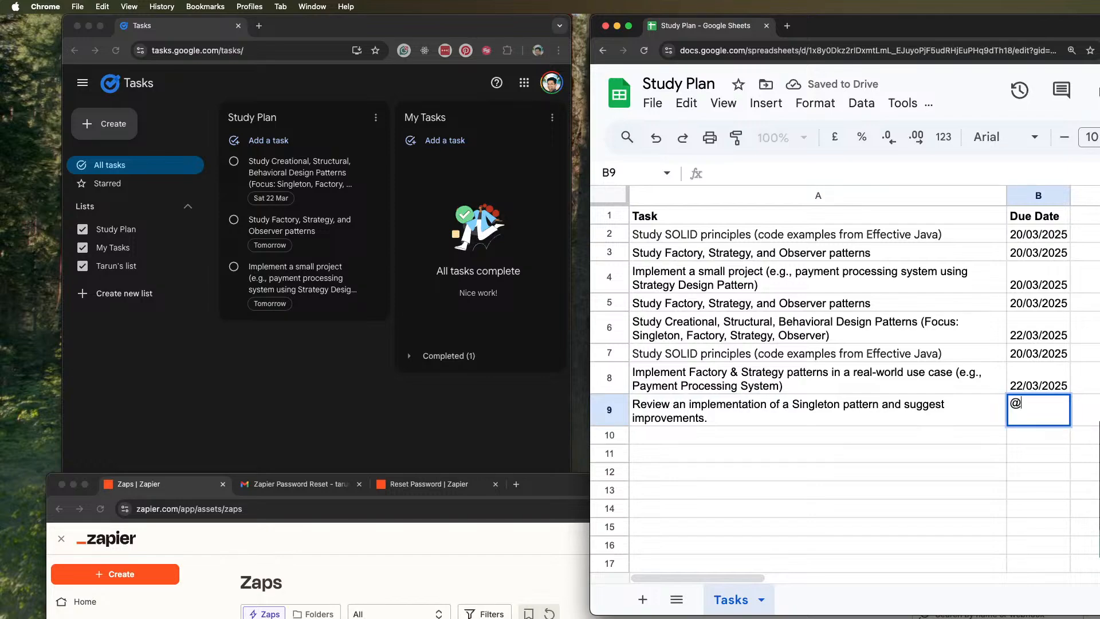
pyautogui.click(1061, 471)
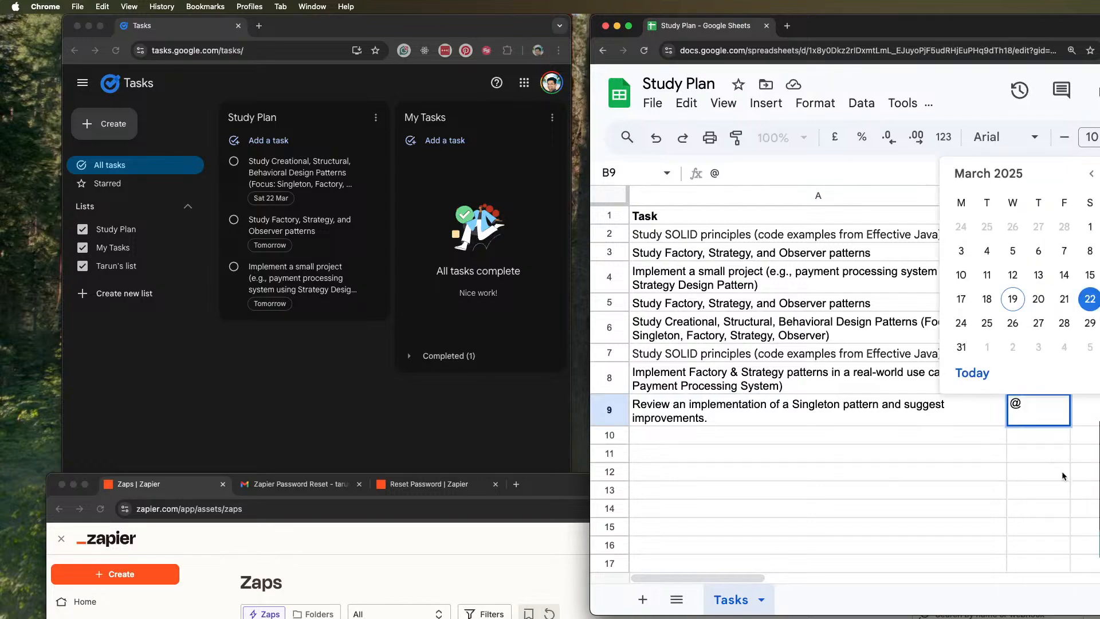
pyautogui.click(1090, 298)
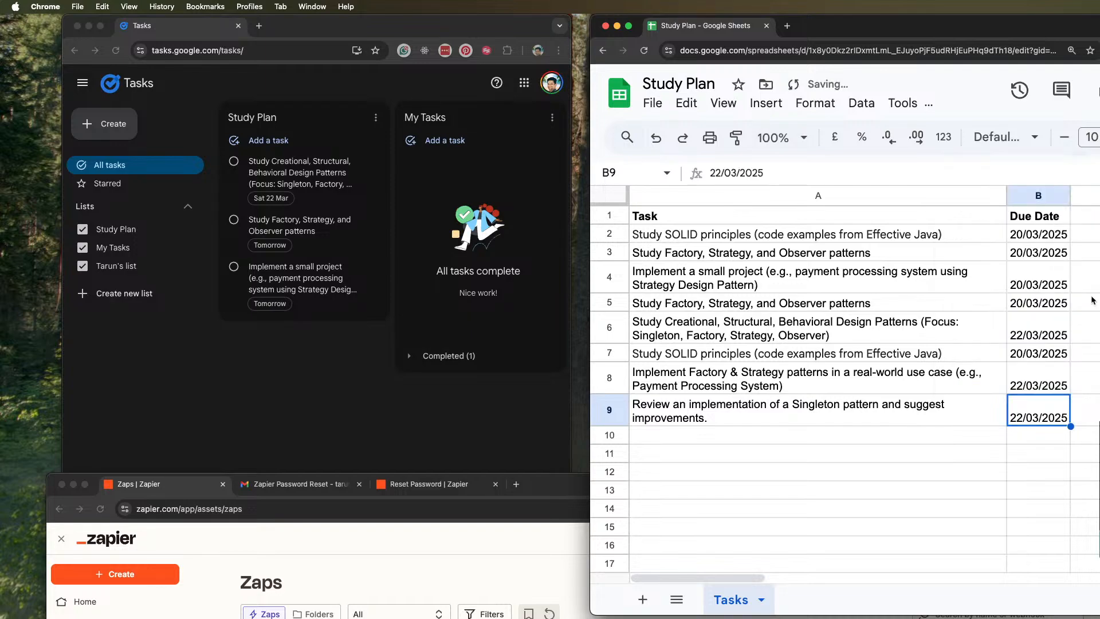
pyautogui.click(1012, 449)
pyautogui.click(931, 473)
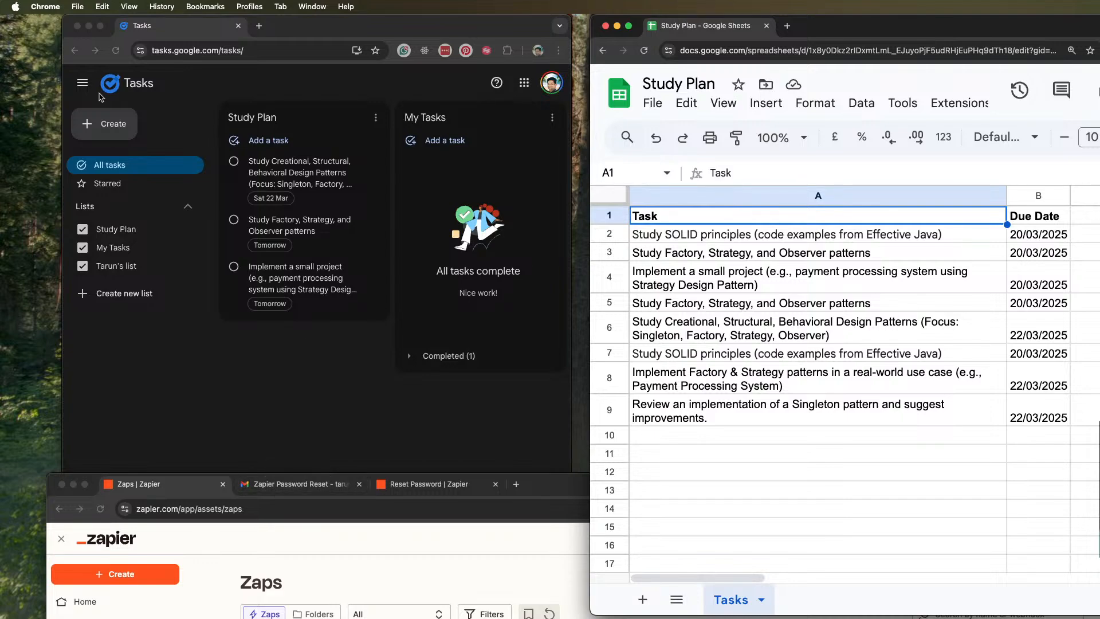
# Switch to the Zapier window, move it into full view and open the "Task Generator: Sheets to Google Tasks" Zap
pyautogui.click(112, 56)
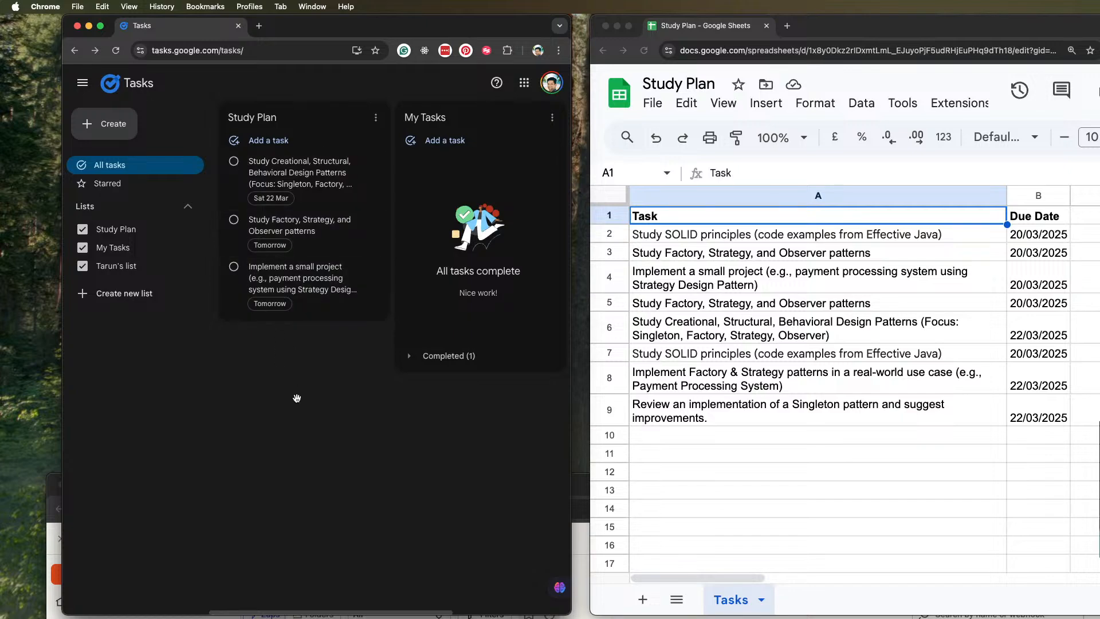
pyautogui.click(50, 571)
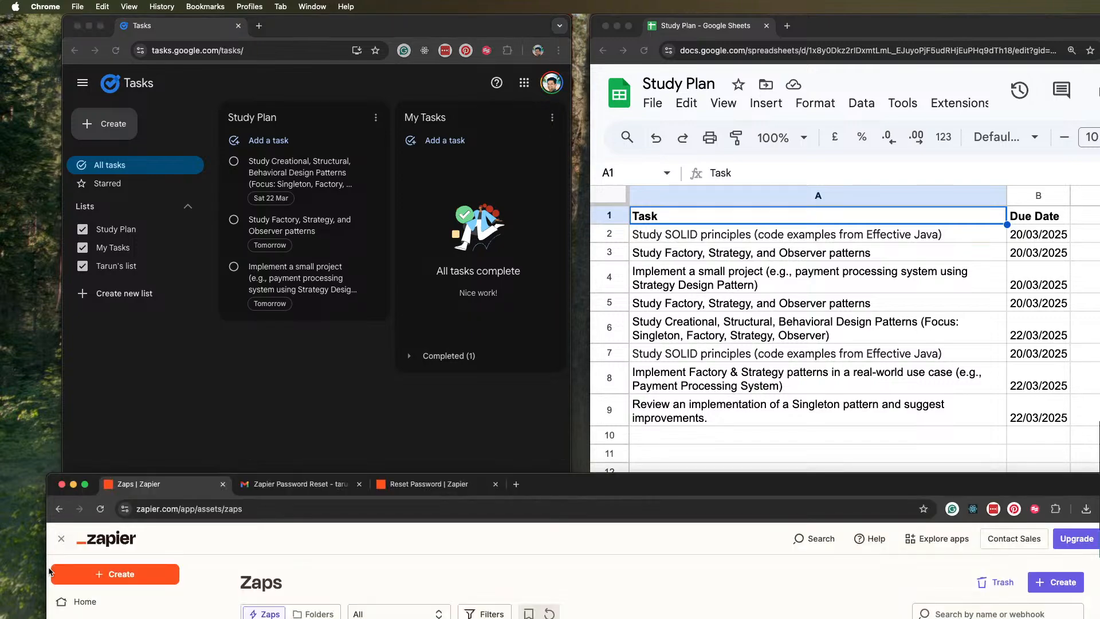
pyautogui.moveTo(611, 480); pyautogui.dragTo(598, 22)
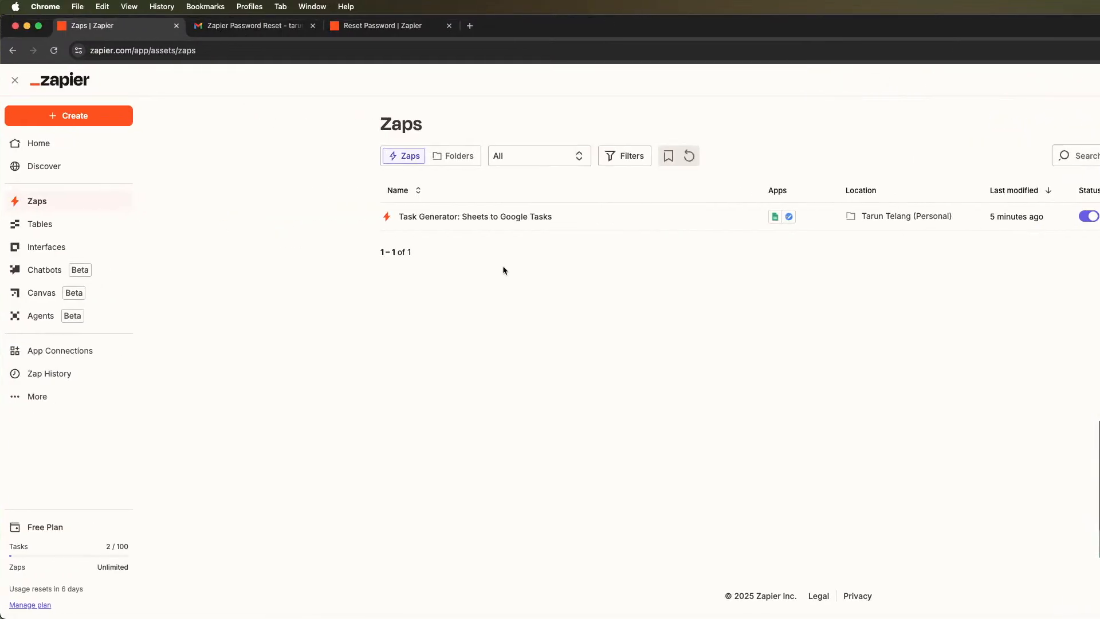
pyautogui.click(521, 216)
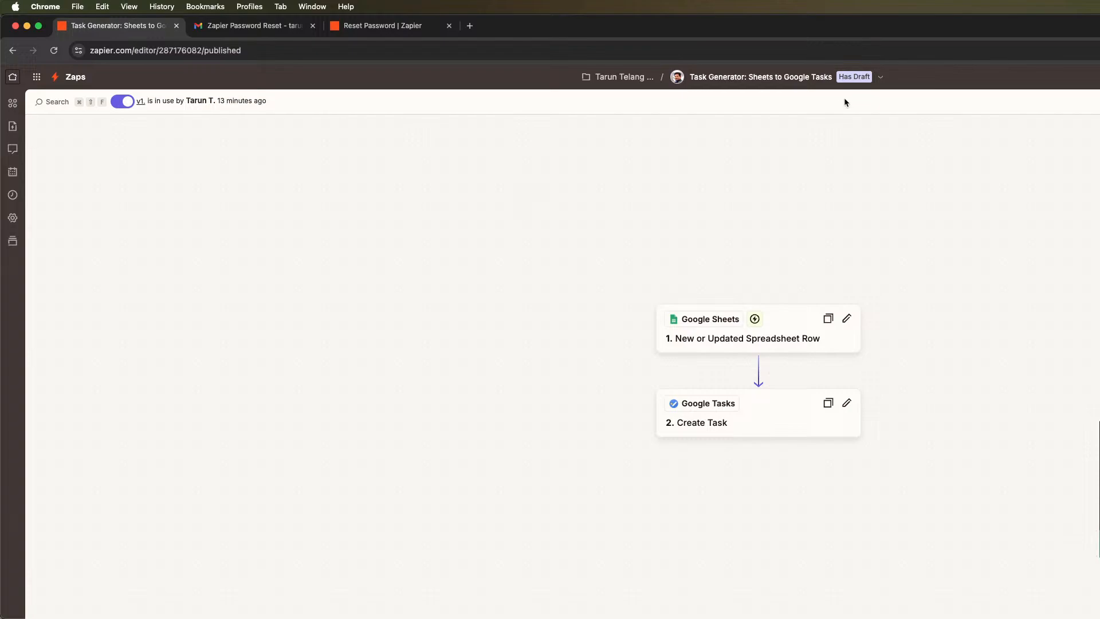
# Open the data transfer for this Zap and review the spreadsheet records loaded for sending
pyautogui.click(856, 81)
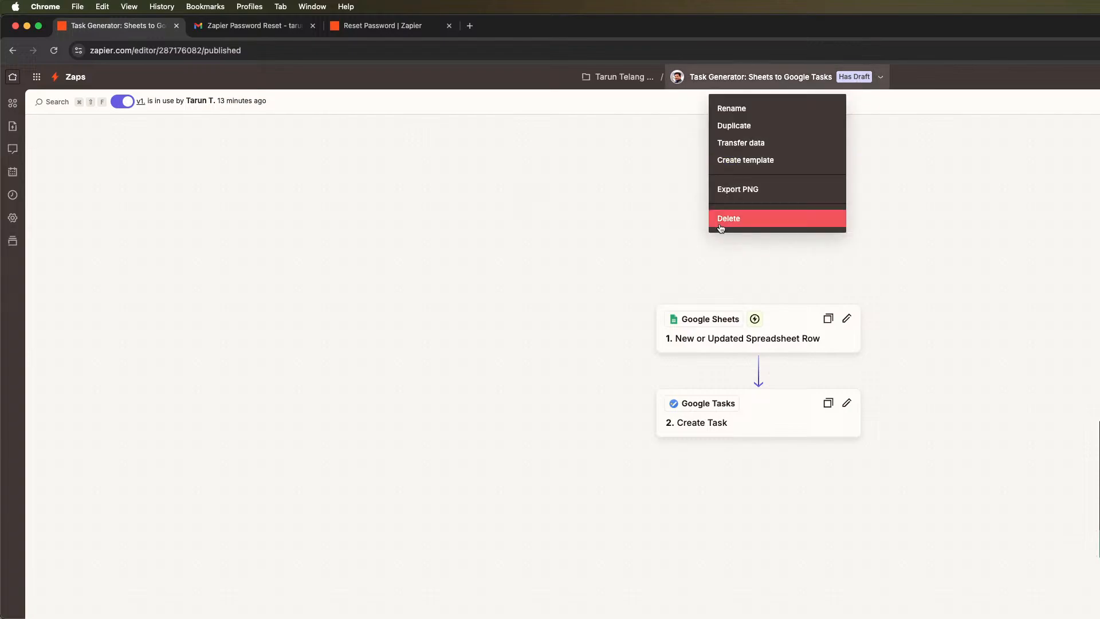
pyautogui.click(759, 144)
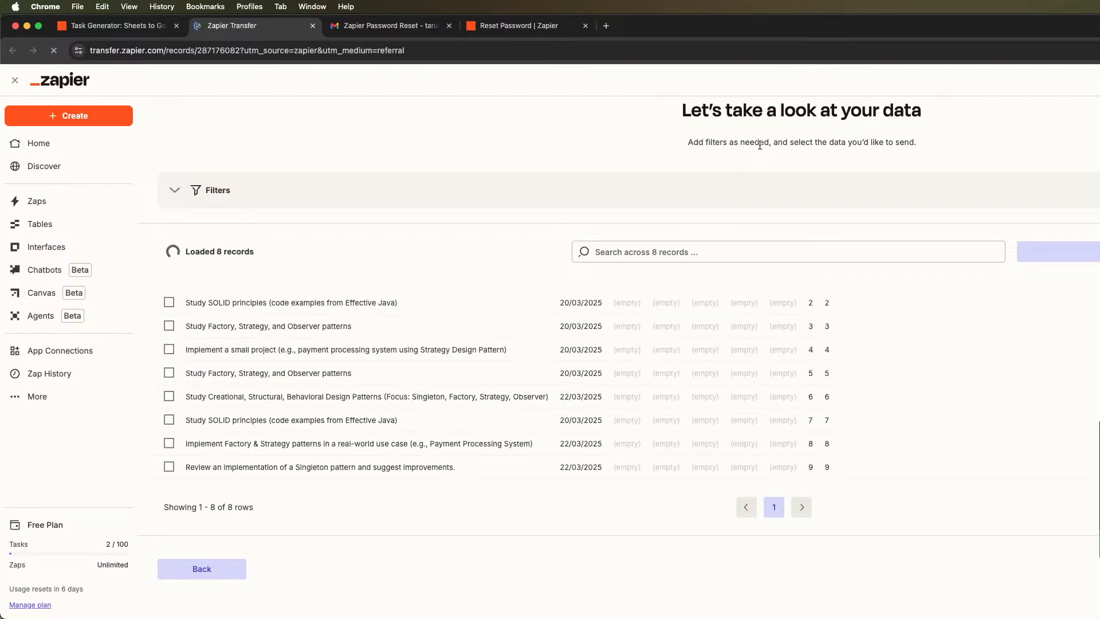
pyautogui.scroll(-2, 833, 243)
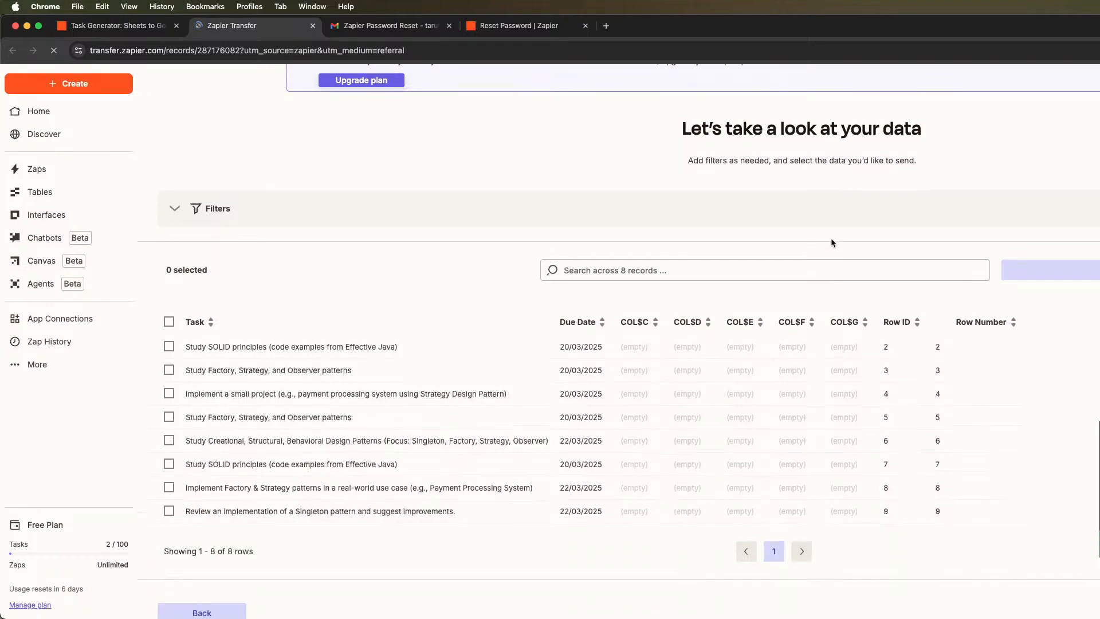
pyautogui.scroll(-2, 832, 243)
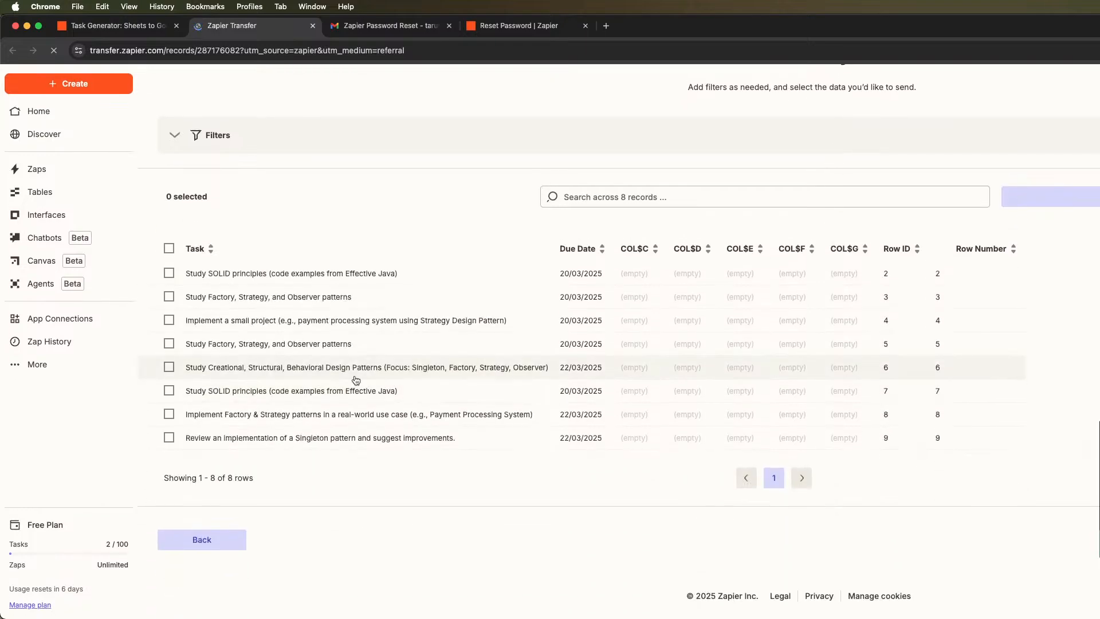
# Select only the records with row IDs 6, 7, 8 and 9 for the transfer, leaving rows 2 to 5 unselected
pyautogui.click(169, 320)
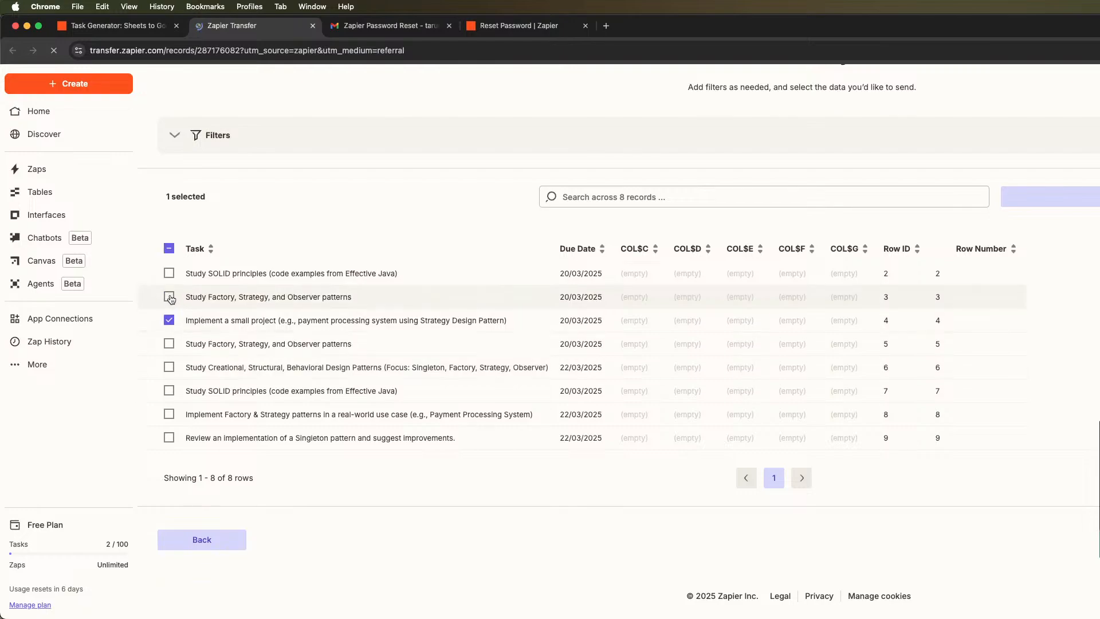
pyautogui.click(169, 296)
pyautogui.click(169, 274)
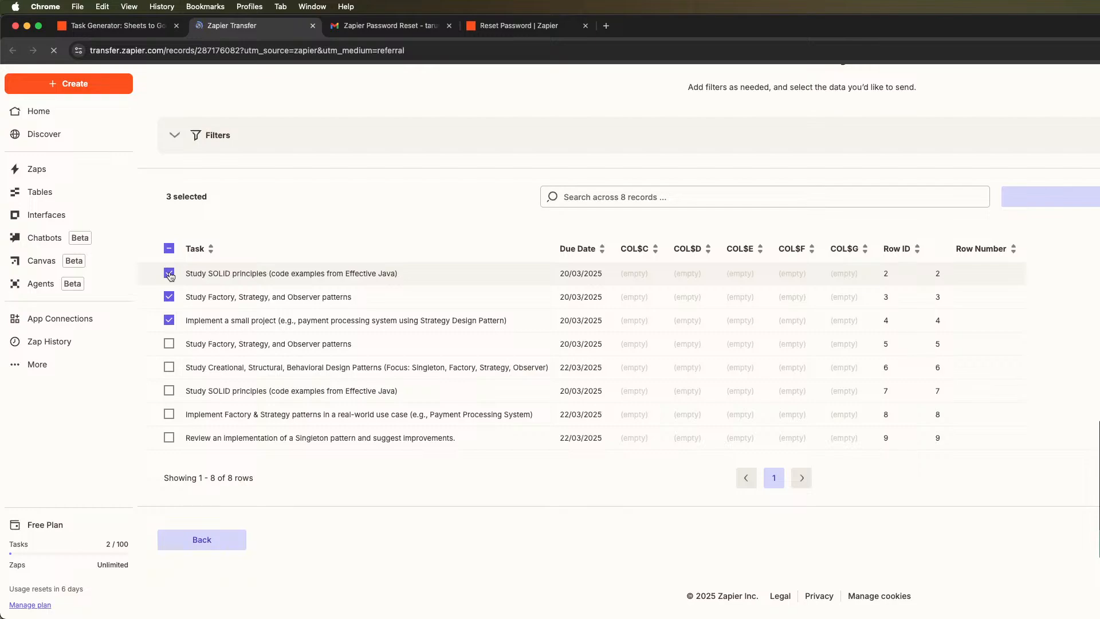
pyautogui.click(169, 320)
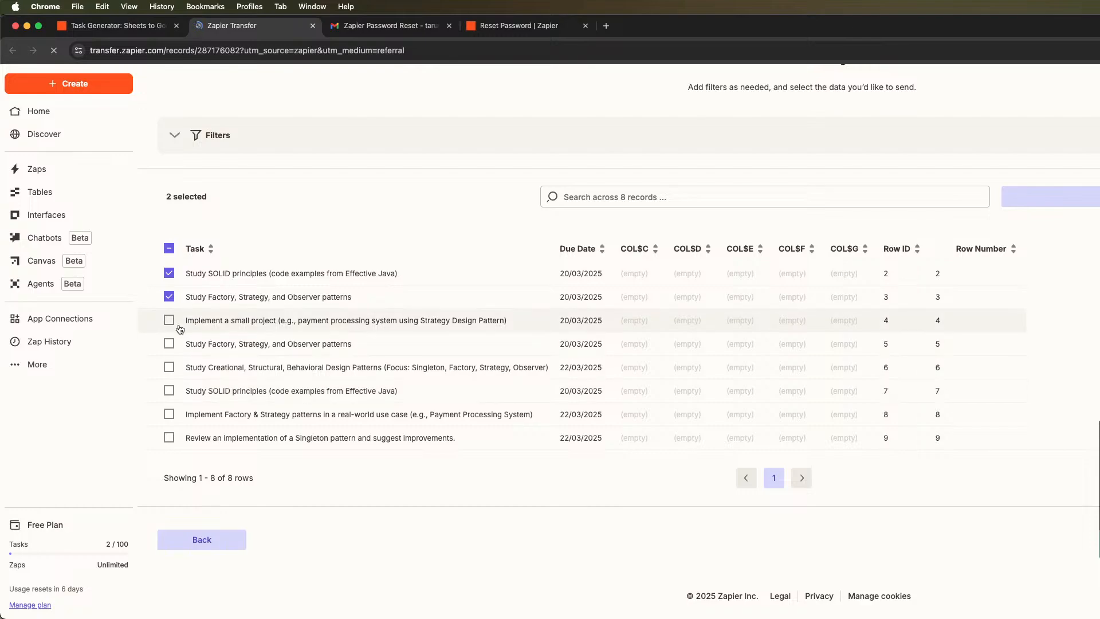
pyautogui.click(169, 438)
pyautogui.click(169, 414)
pyautogui.click(169, 391)
pyautogui.click(169, 367)
pyautogui.rightClick(170, 298)
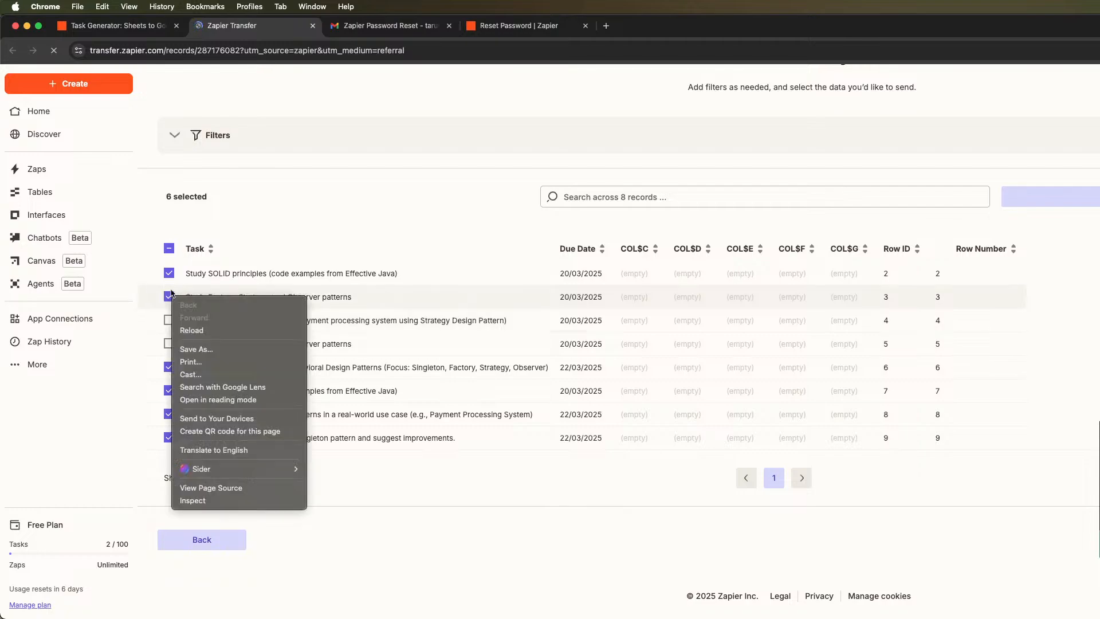
pyautogui.click(169, 273)
pyautogui.click(169, 273)
pyautogui.click(169, 296)
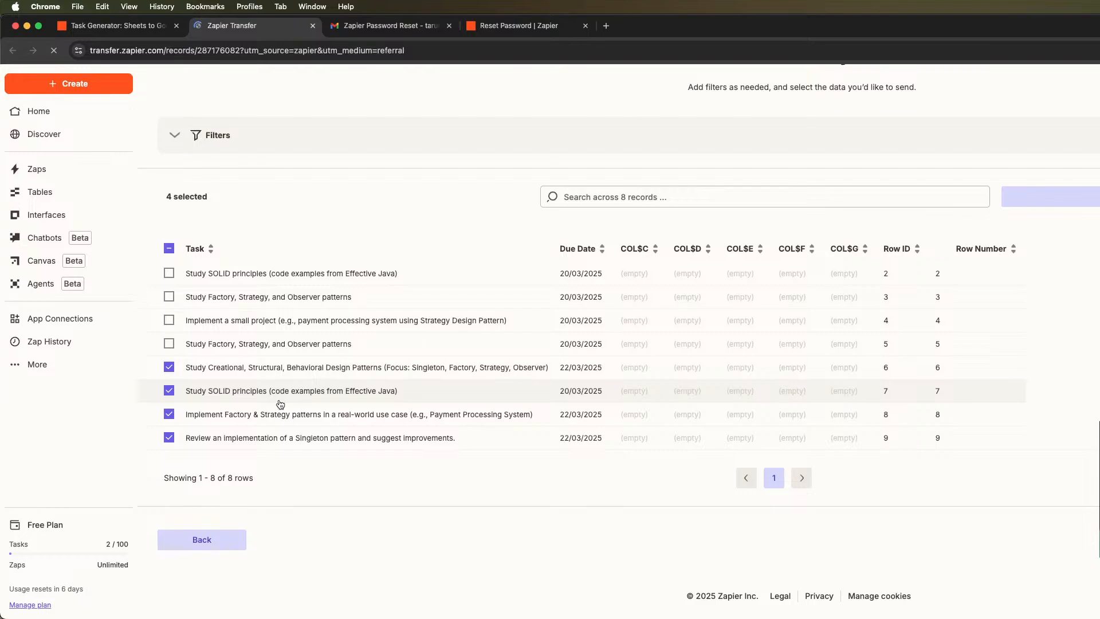
# Move the Zapier window aside and check the Study Plan list in Google Tasks for the new tasks
pyautogui.moveTo(753, 36); pyautogui.dragTo(1099, 11)
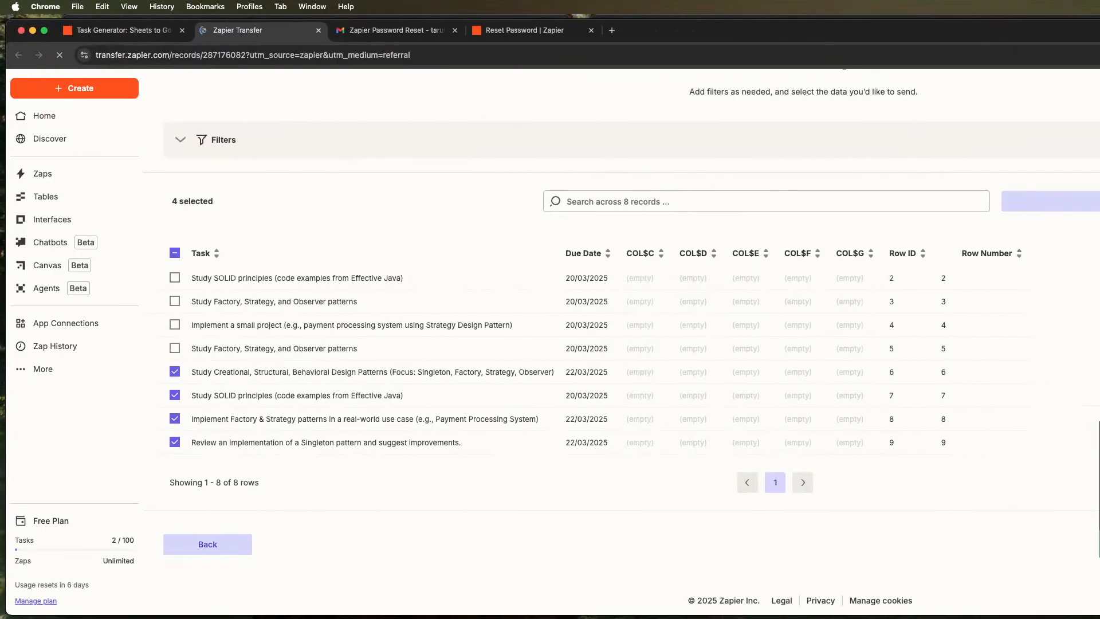
pyautogui.doubleClick(1099, 30)
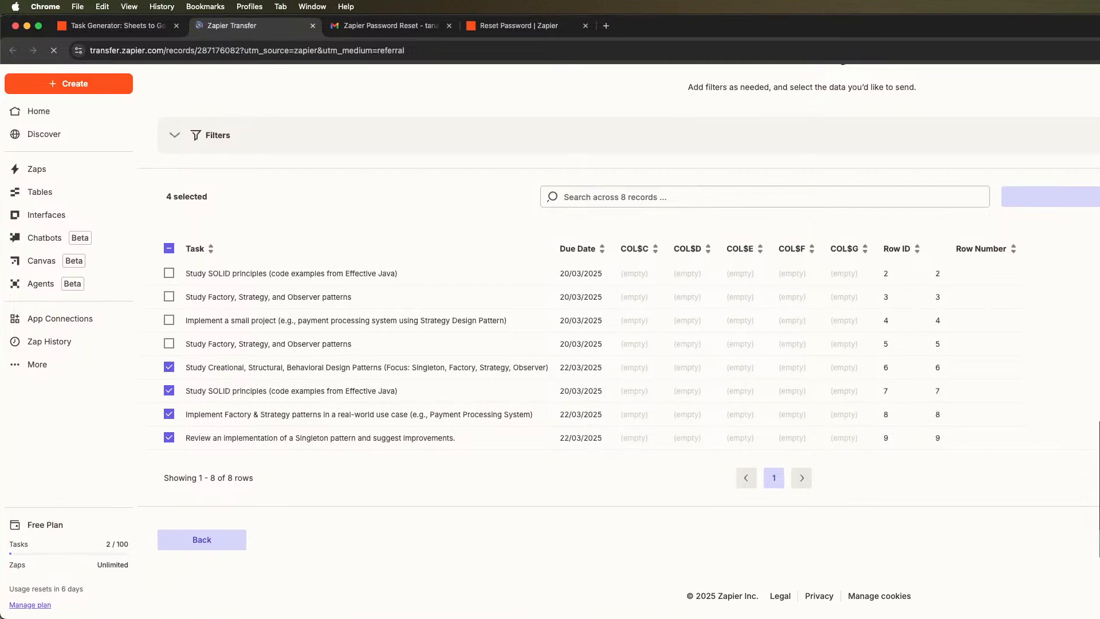
pyautogui.moveTo(966, 33); pyautogui.dragTo(1099, 122)
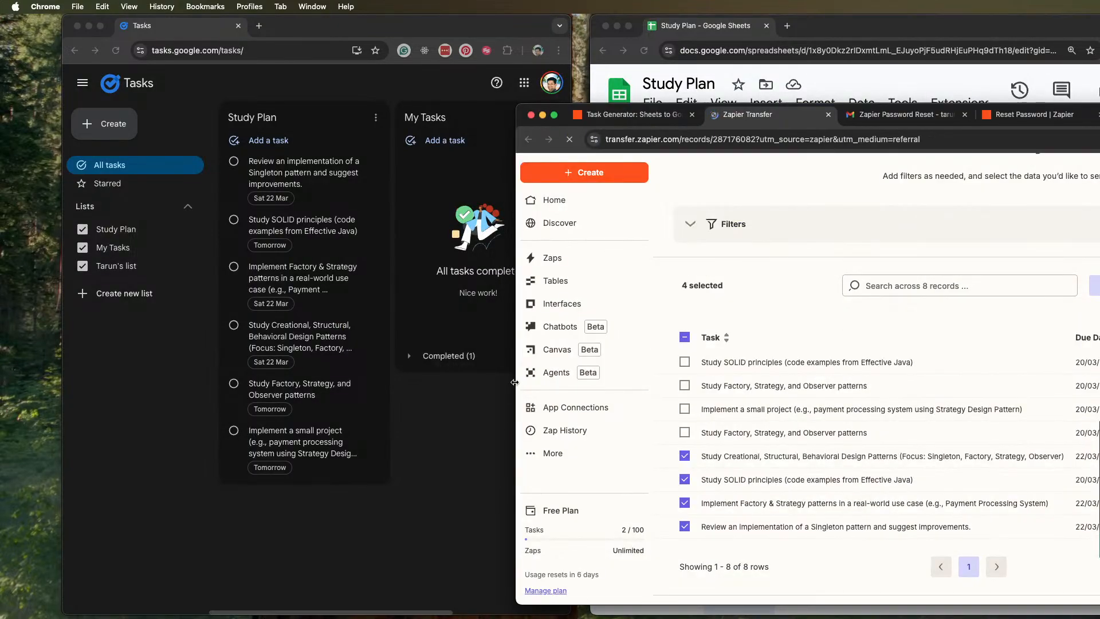
pyautogui.moveTo(514, 382); pyautogui.dragTo(601, 373)
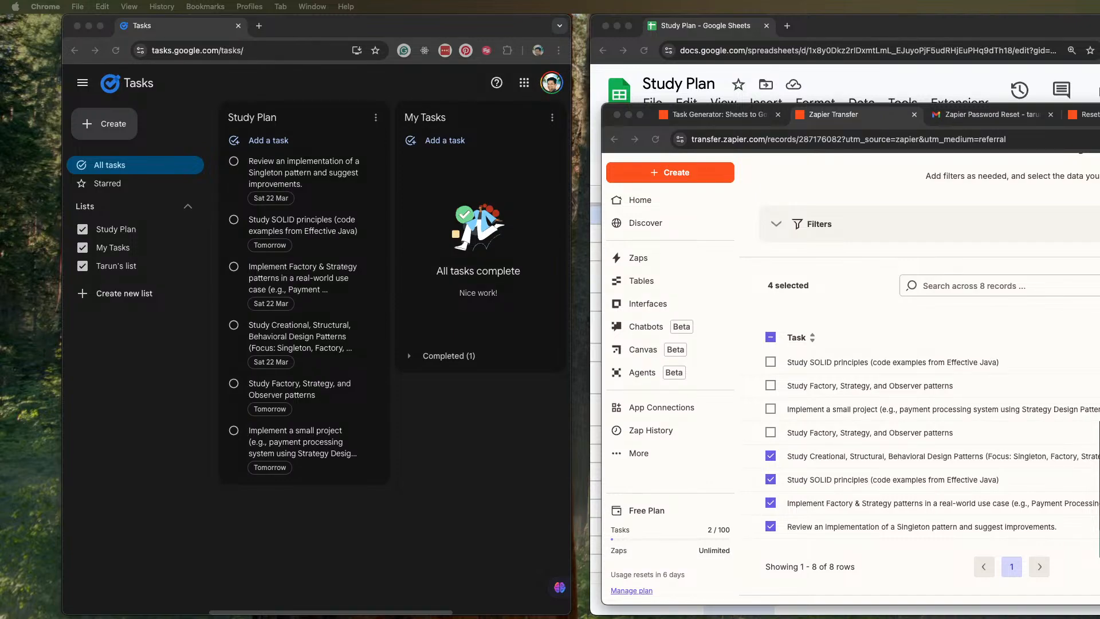
# Bring the Zapier window back into full view, leave the data transfer and return to the Zaps list
pyautogui.moveTo(1099, 114); pyautogui.dragTo(1030, 5)
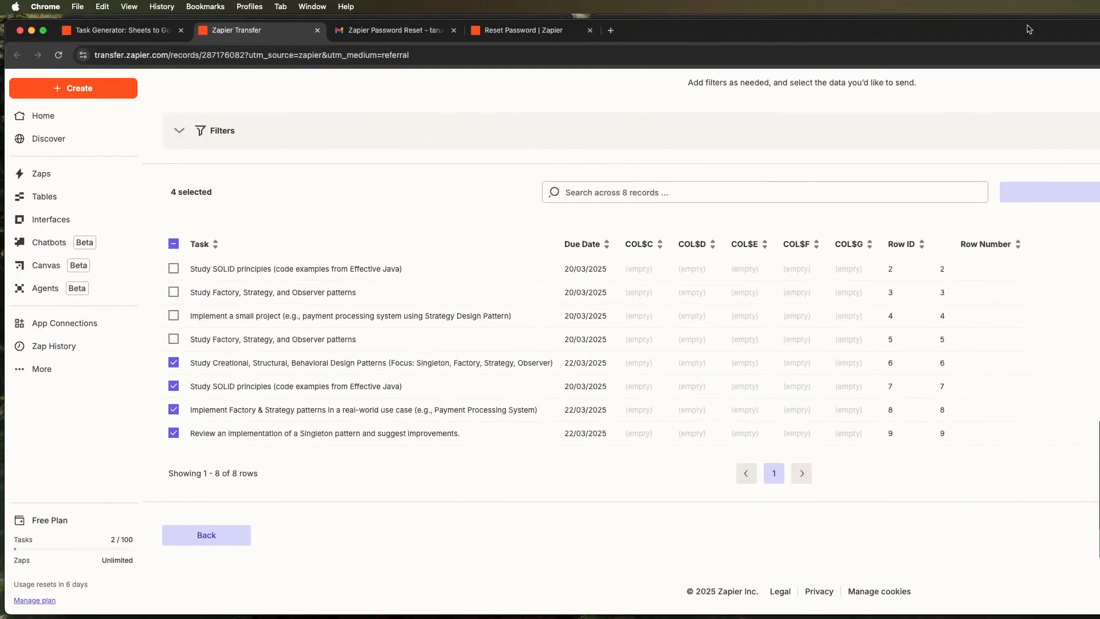
pyautogui.click(60, 178)
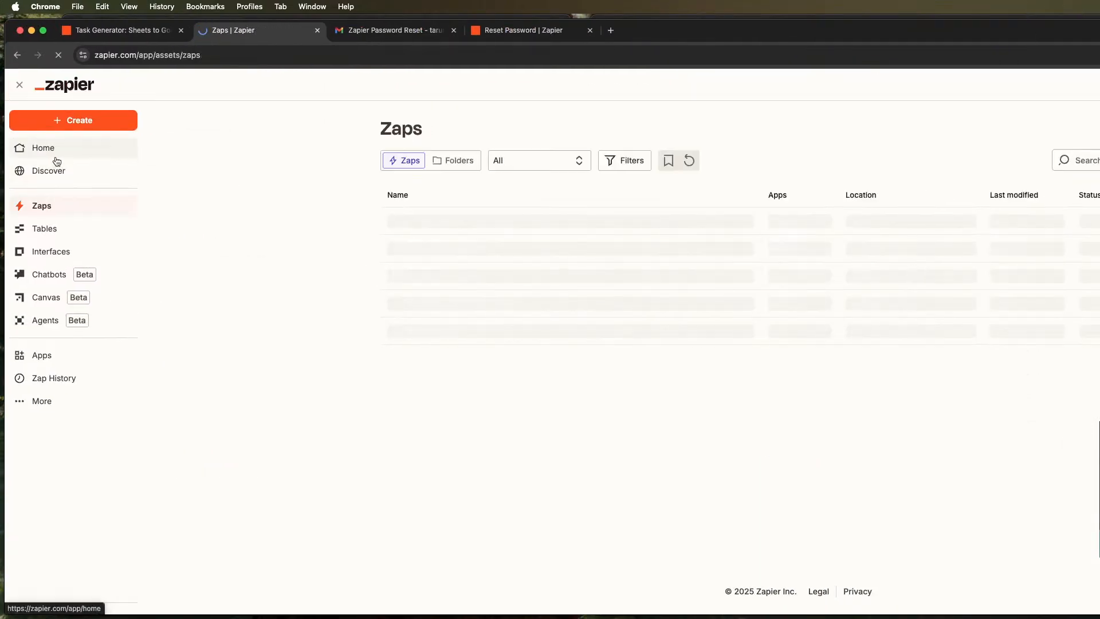
pyautogui.click(57, 161)
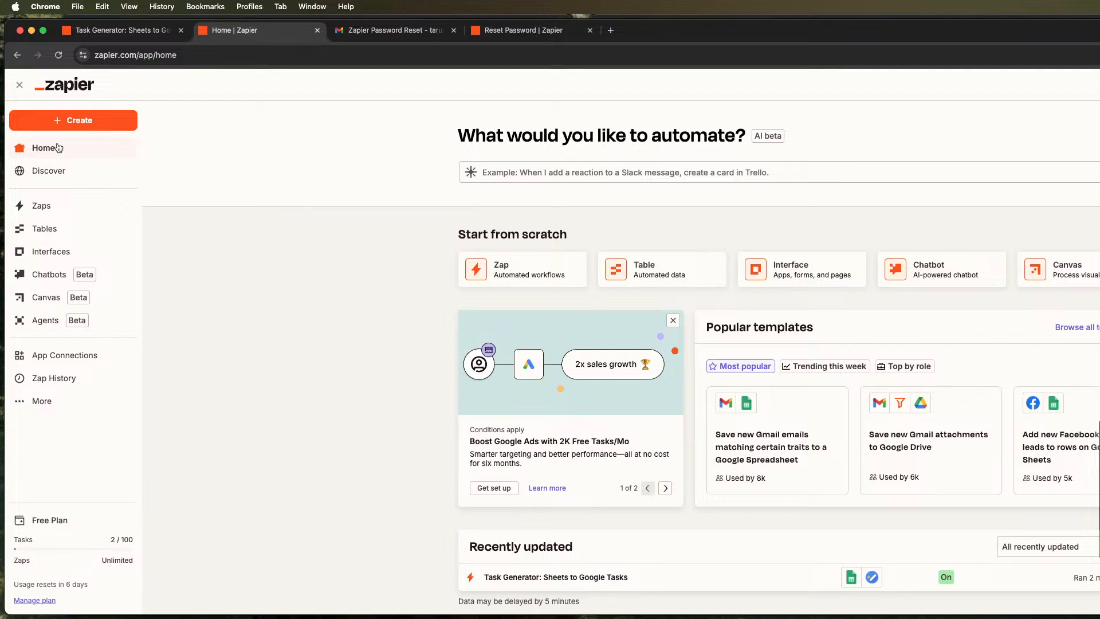
pyautogui.click(46, 208)
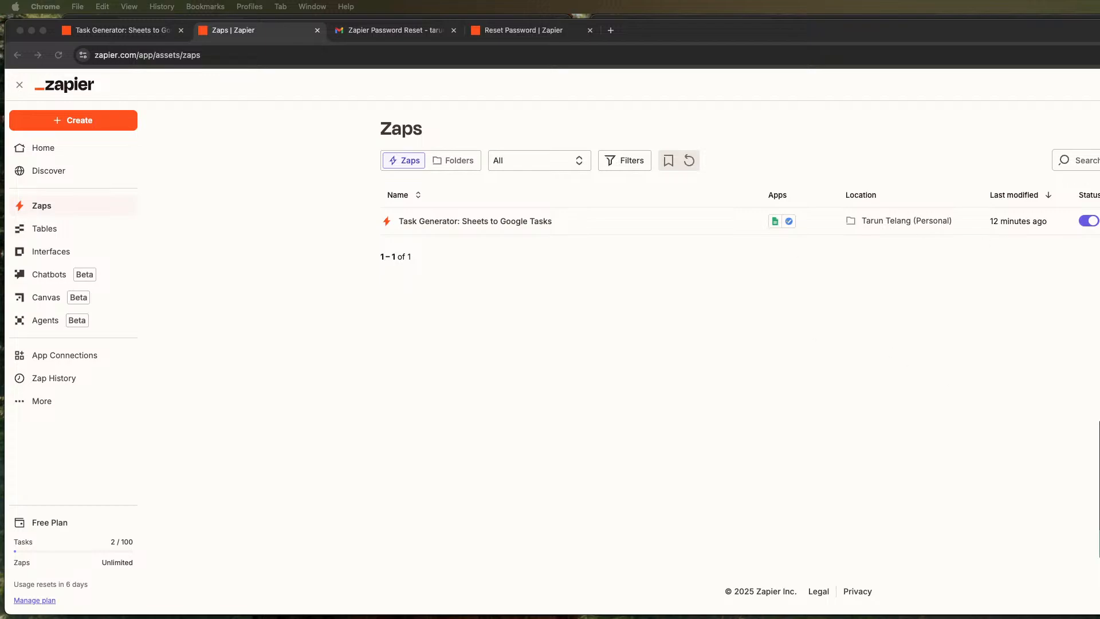
pyautogui.press('super+Tab')
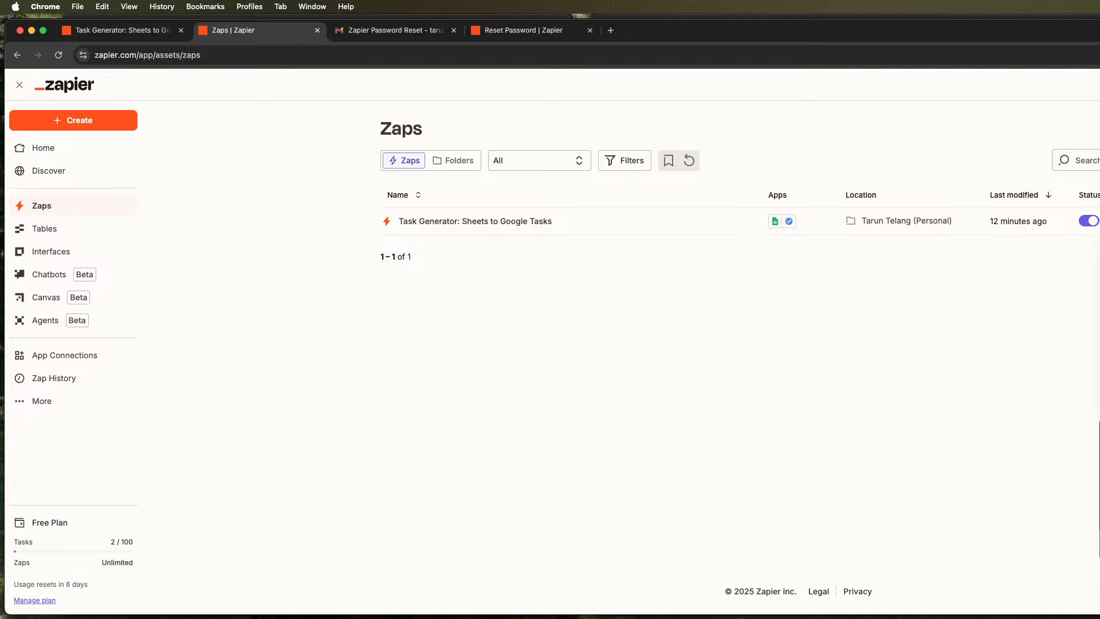